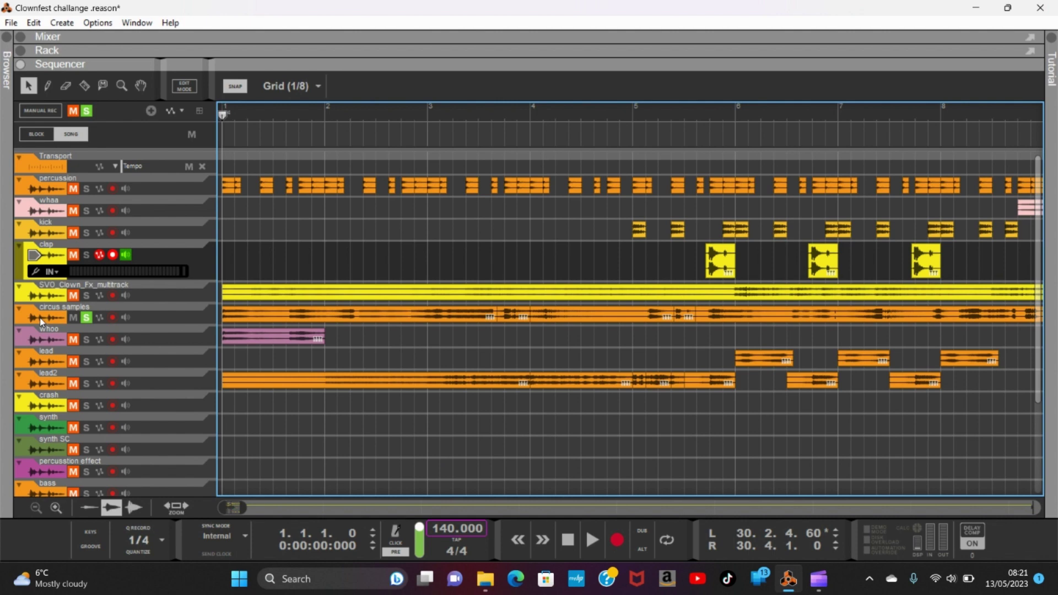
Step: Solo the SVO_Clown_Fx_multitrack track and play its opening from bar 1 into bar 2
left_click(86, 296)
left_click(86, 318)
key("space")
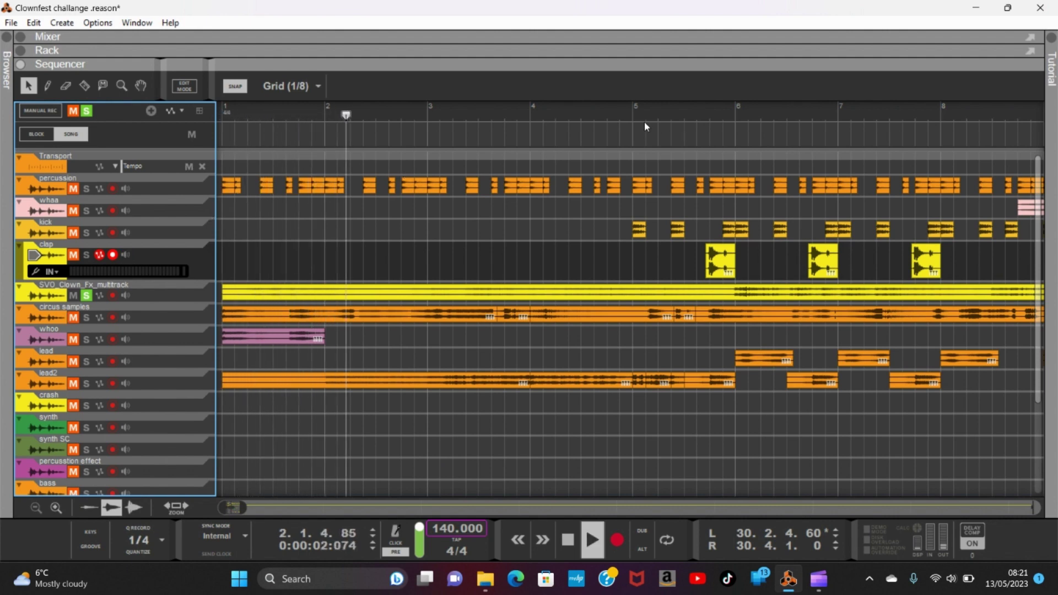
key("space")
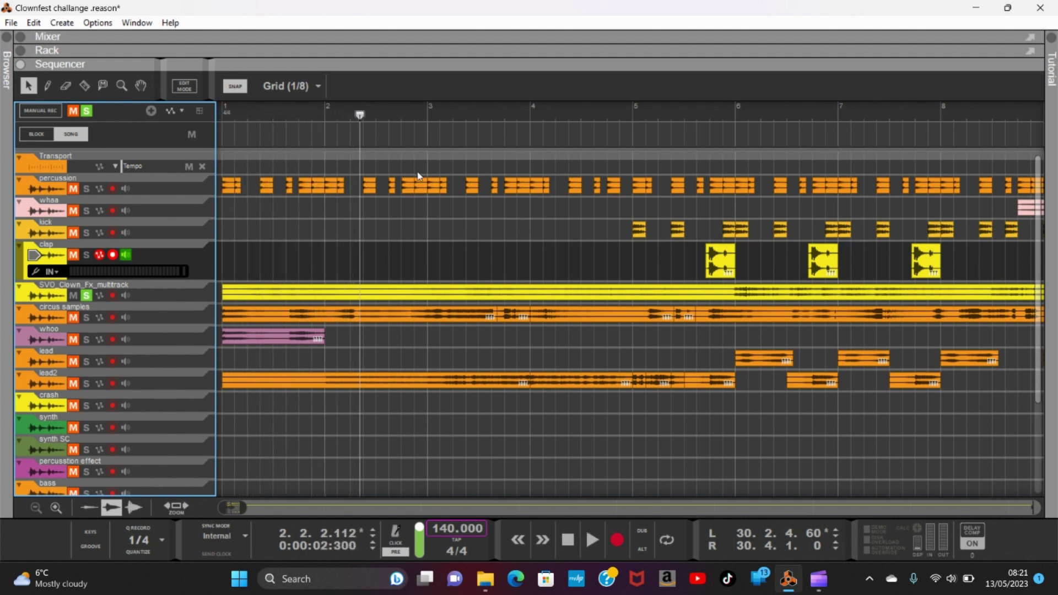
Step: Solo the circus samples track instead and play it in short passages from bar 1 to the start of bar 4
left_click(74, 296)
left_click(86, 317)
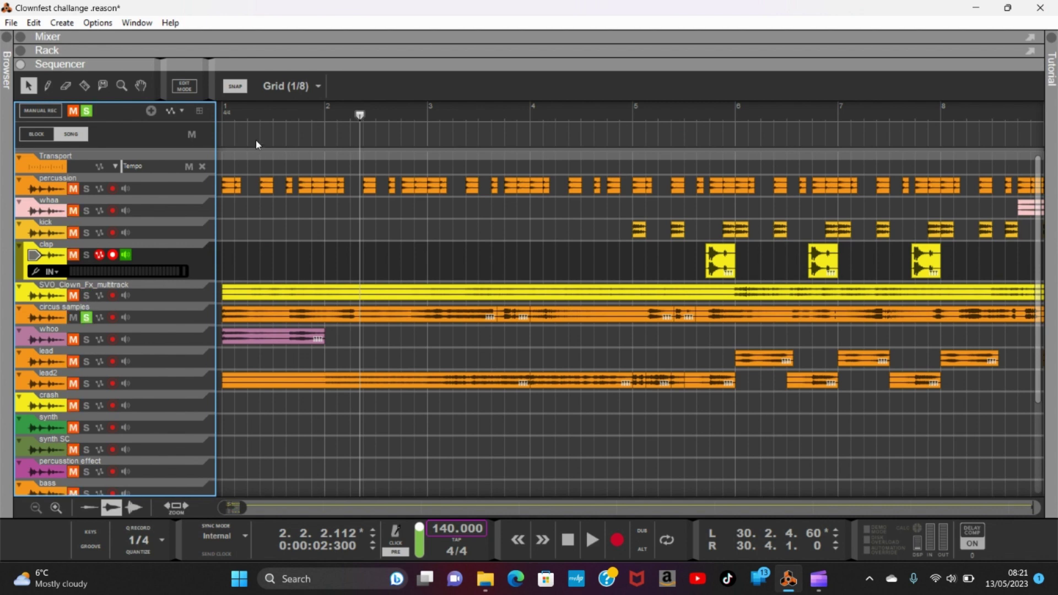
left_click(290, 110)
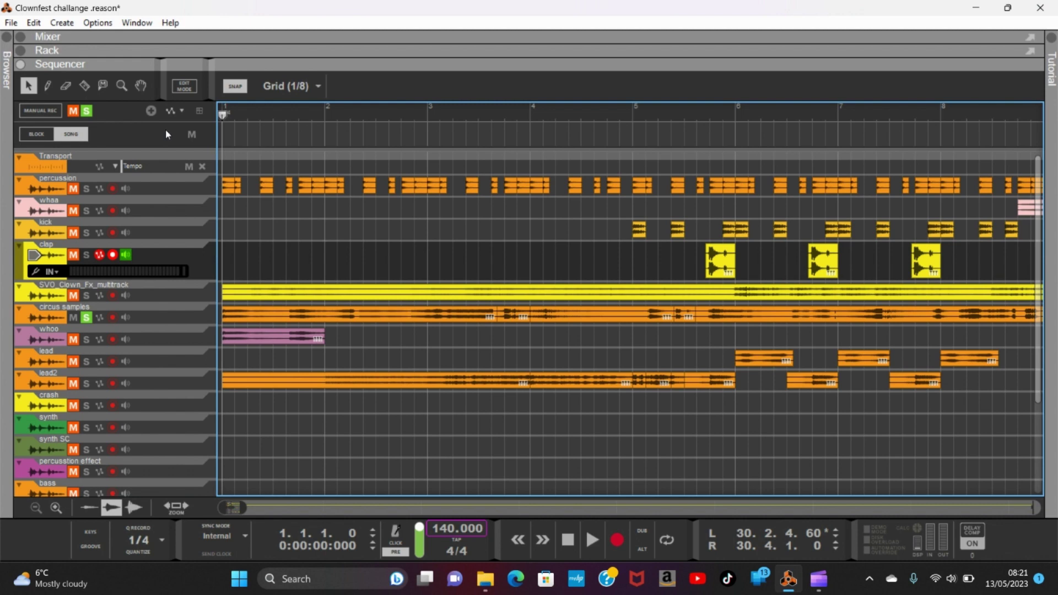
key("space")
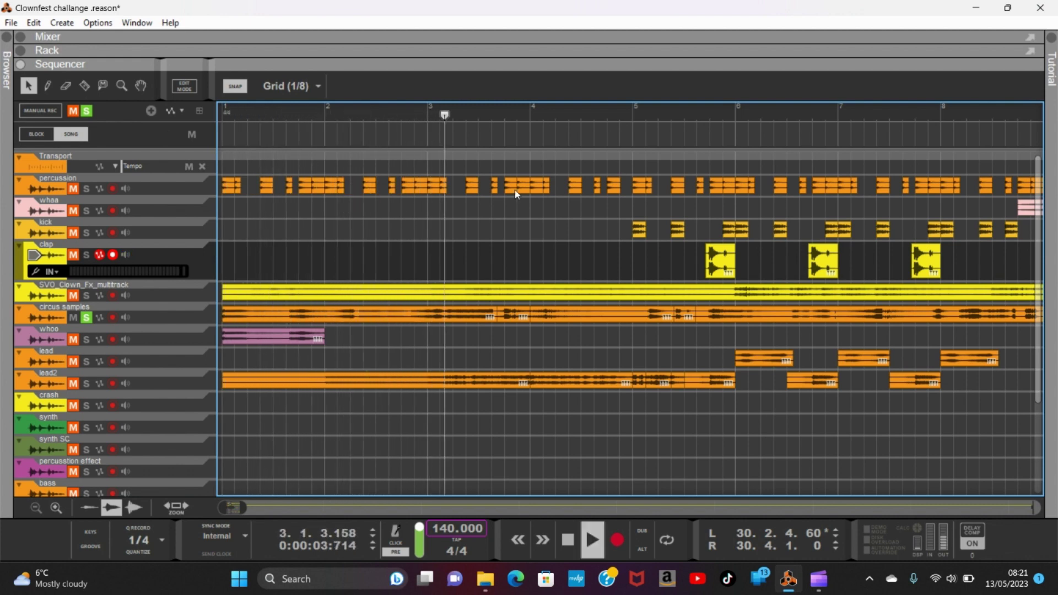
key("space")
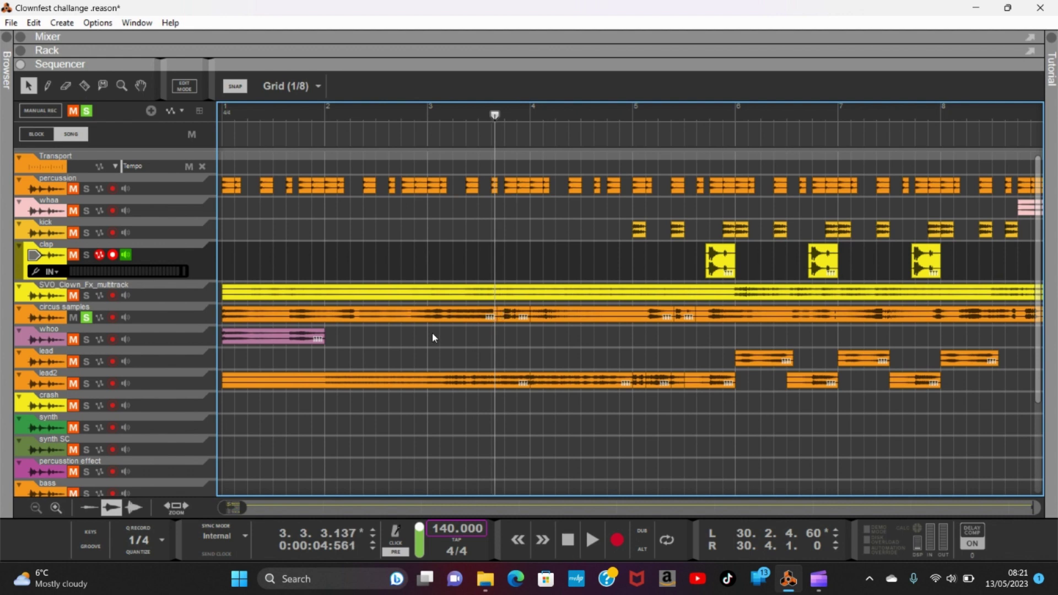
key("space")
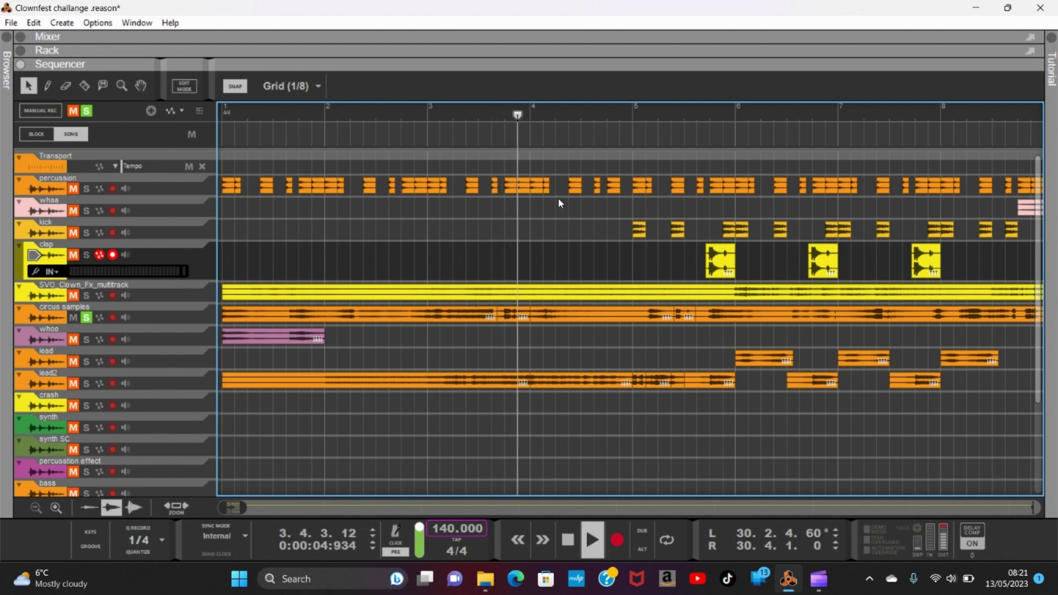
key("space")
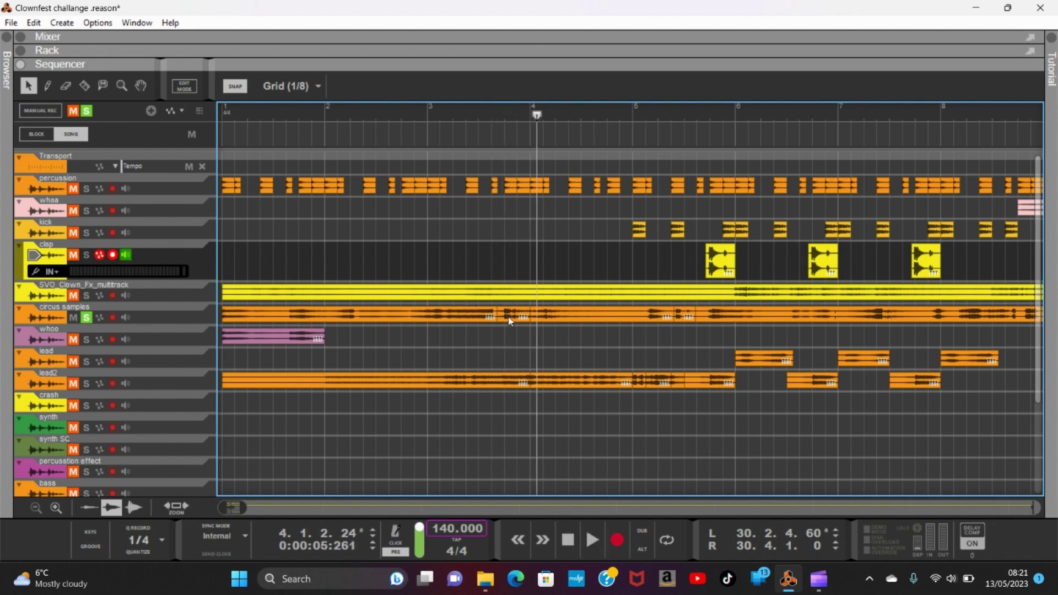
Step: Play the soloed circus samples track from position 3.4.1 into bar 11
left_click(504, 117)
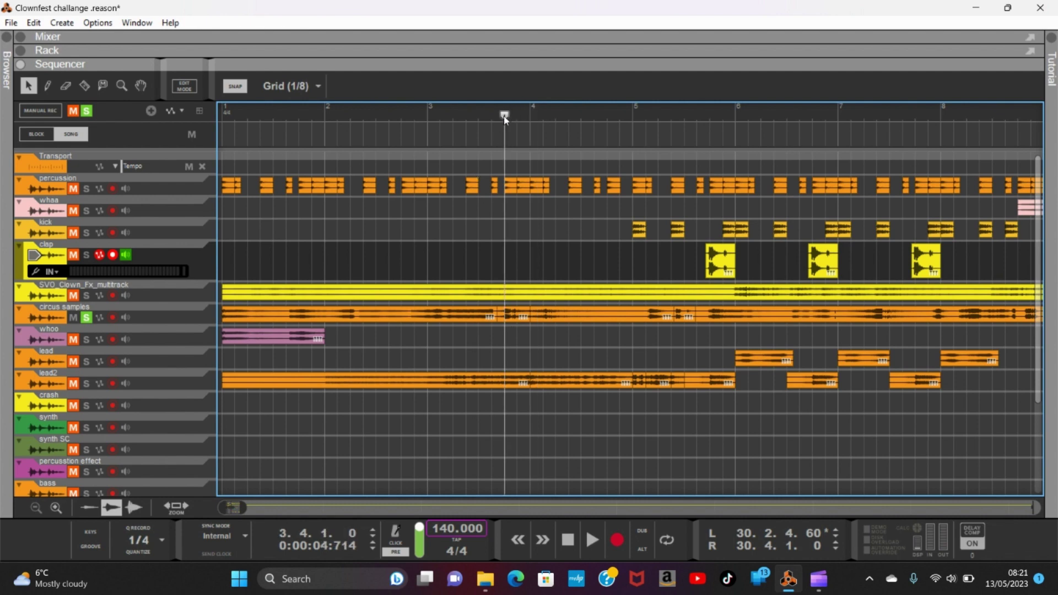
key("space")
left_click(504, 116)
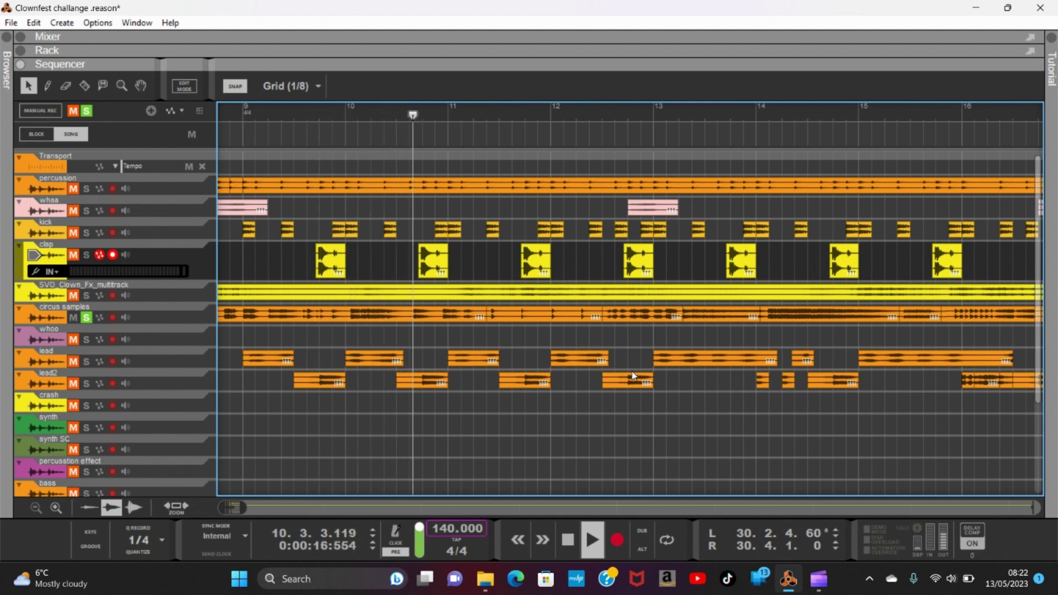
key("space")
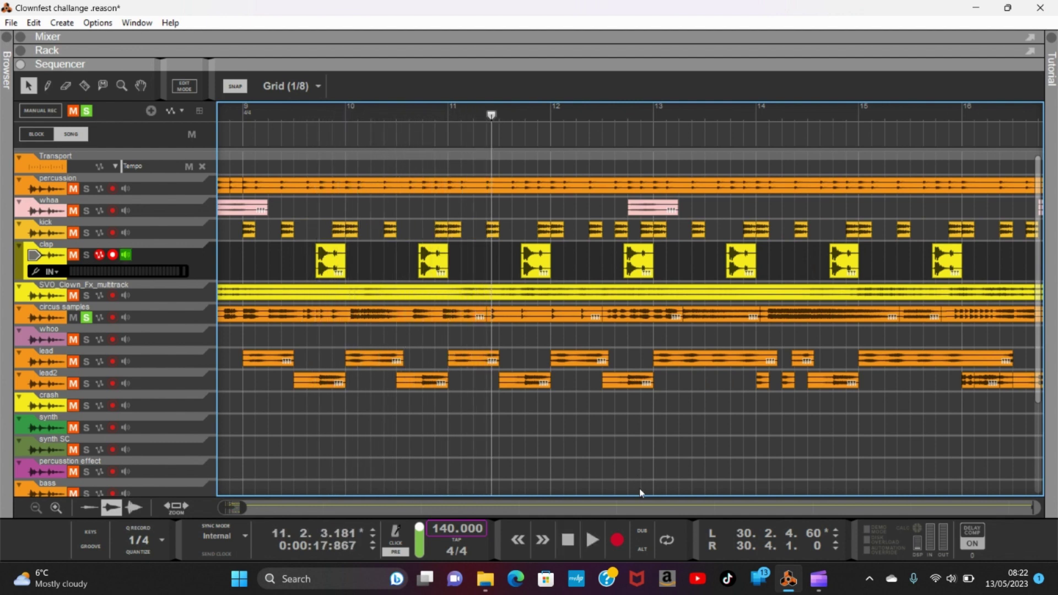
Step: Replay the circus samples track from position 10.3.3 into bar 12
left_click(410, 123)
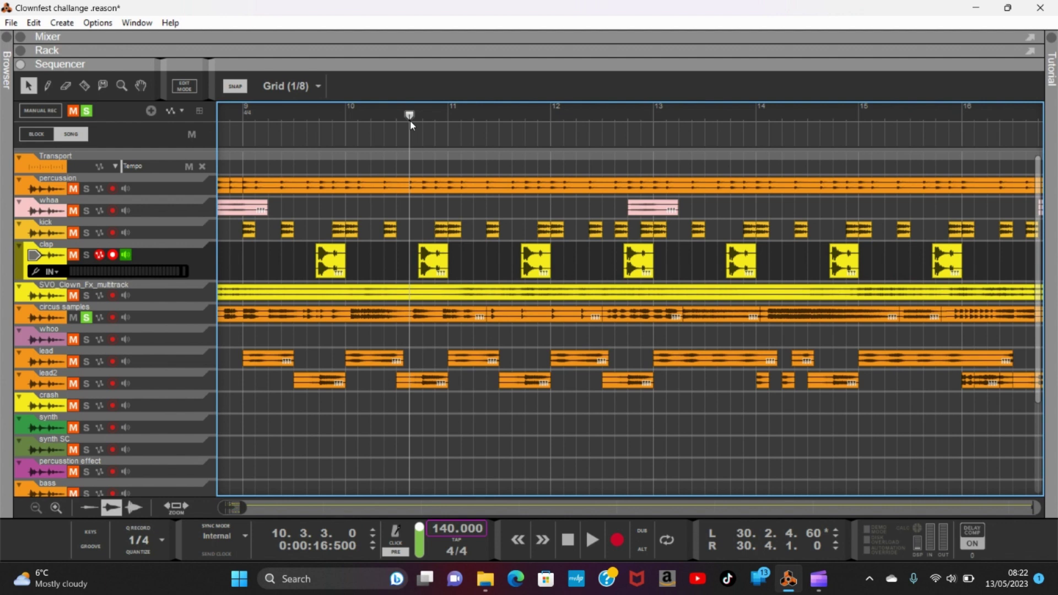
key("space")
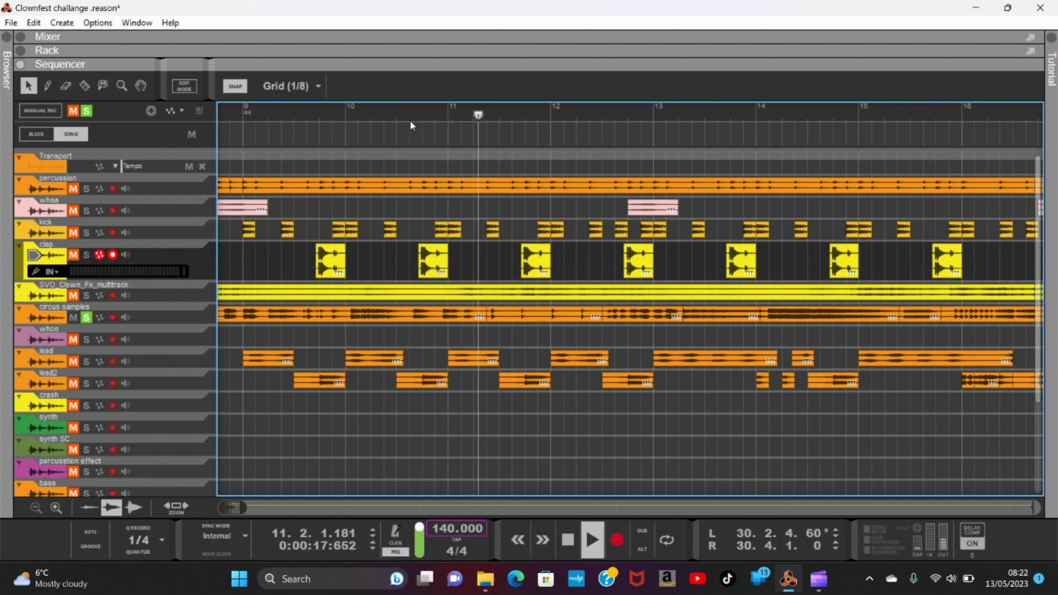
key("space")
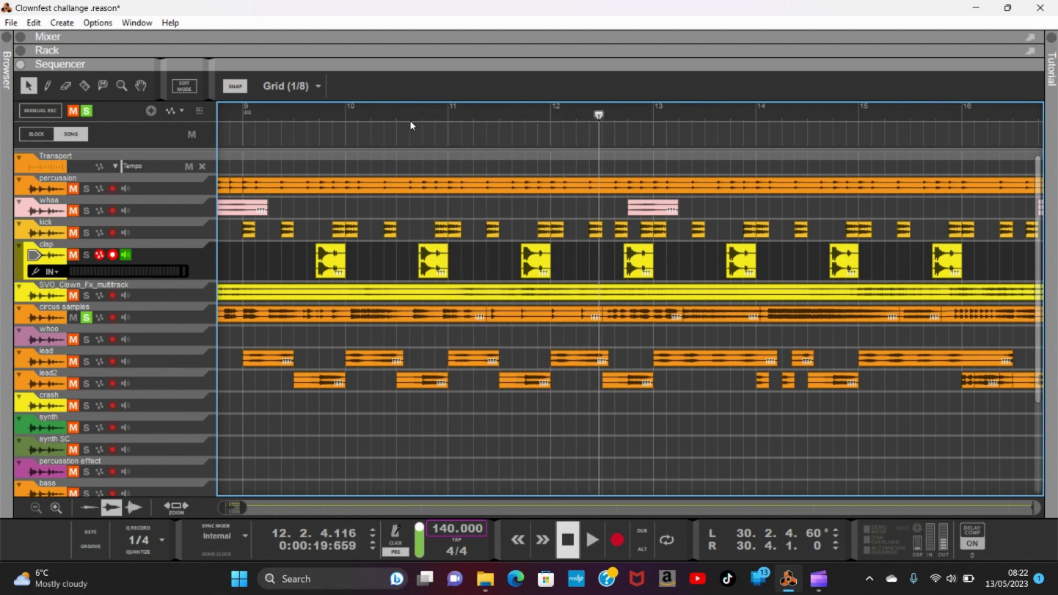
Step: Play the circus samples from position 11.2.1 to the end of bar 15, pausing in bar 13
left_click(472, 114)
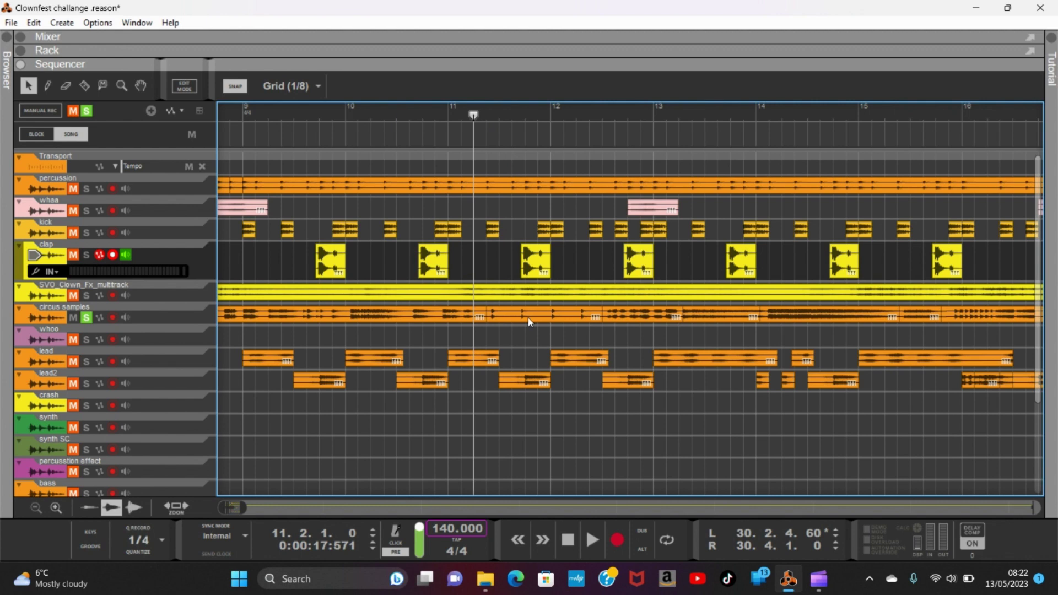
key("space")
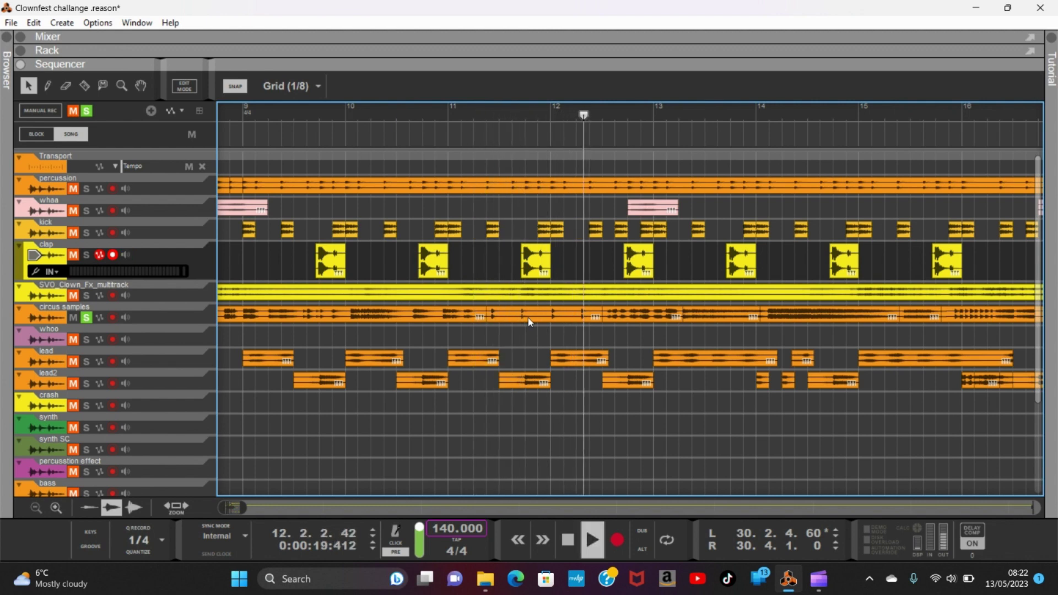
key("space")
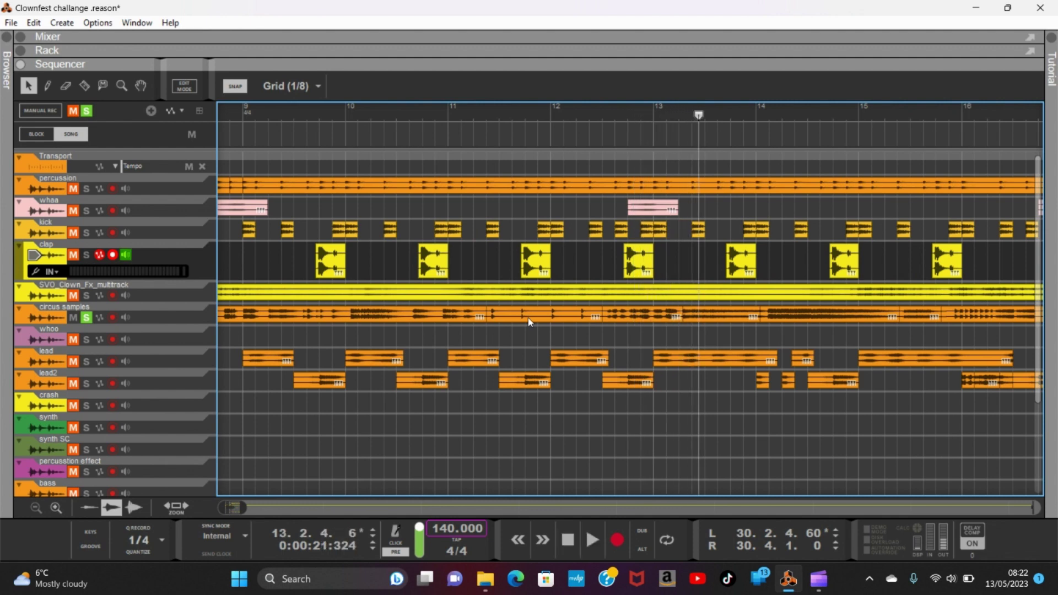
key("space")
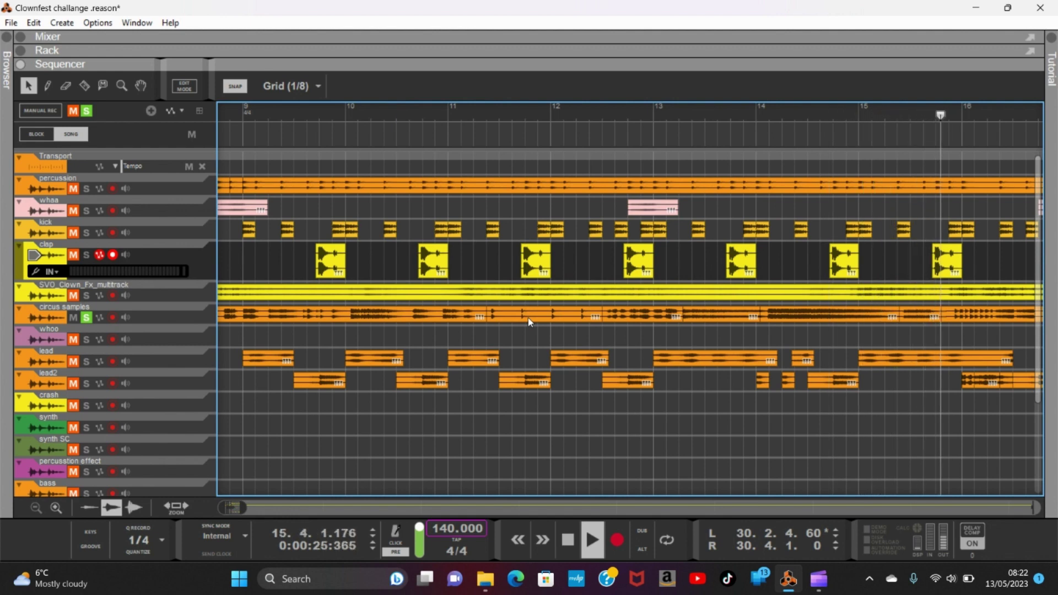
key("space")
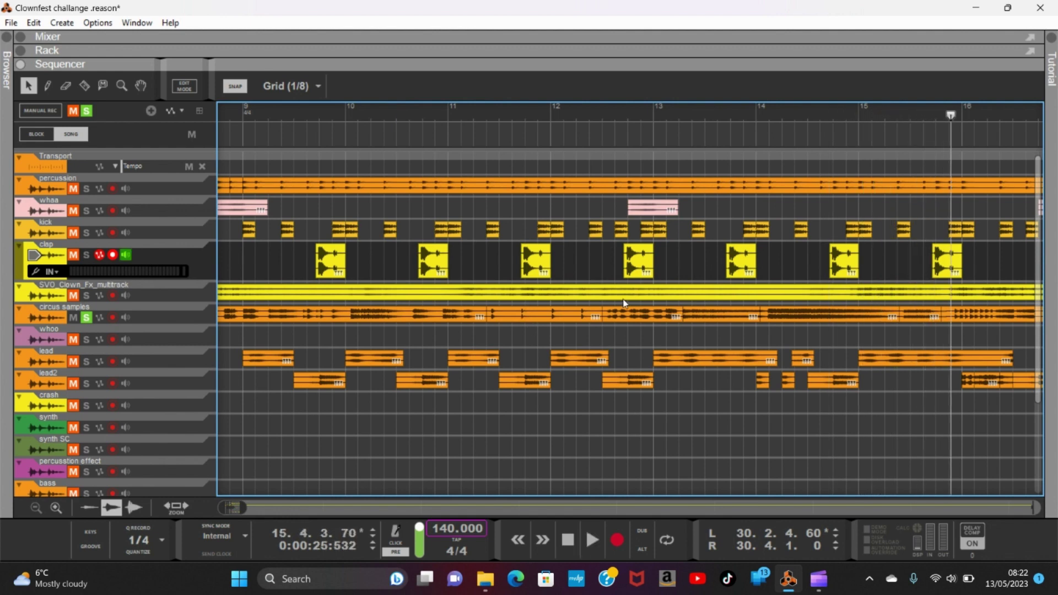
Step: Play the circus samples from position 15.2.3 to the start of bar 21
left_click(898, 117)
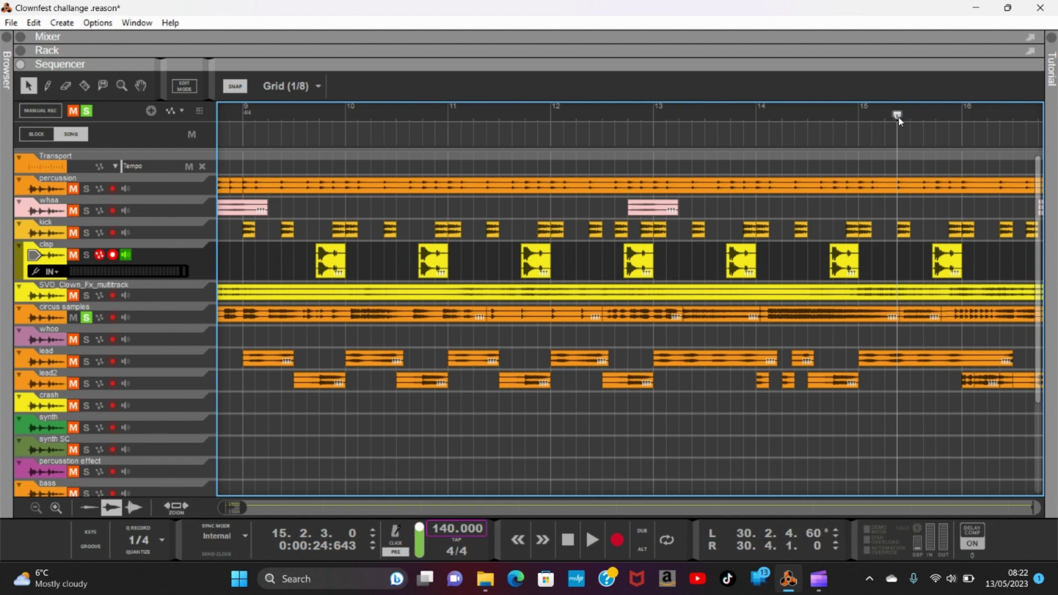
key("space")
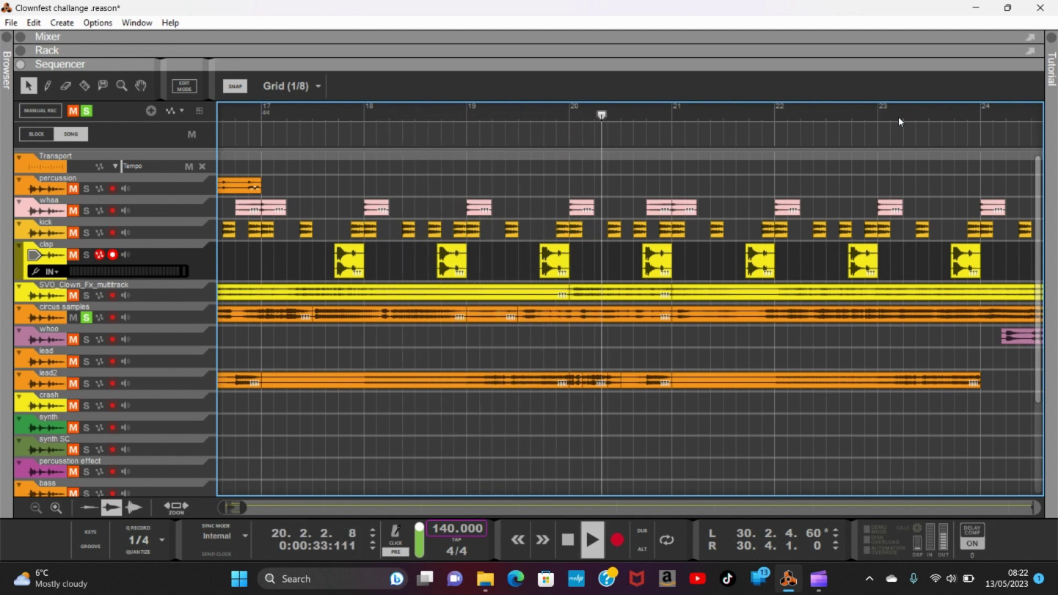
key("space")
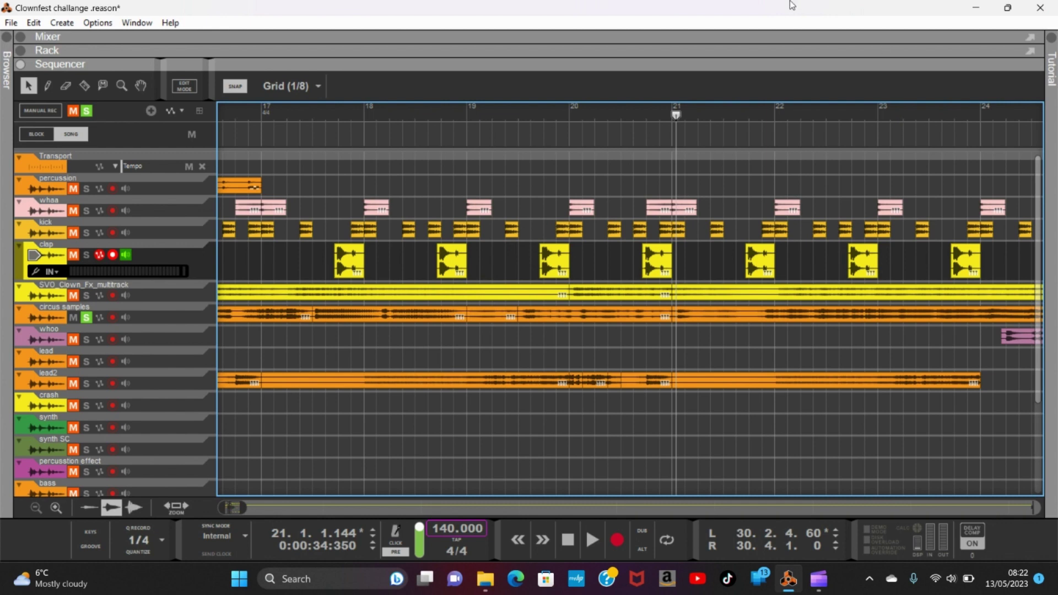
Step: Audition the circus samples clip at bar 19 in several short bursts, and continue playback into bar 22
left_click(464, 114)
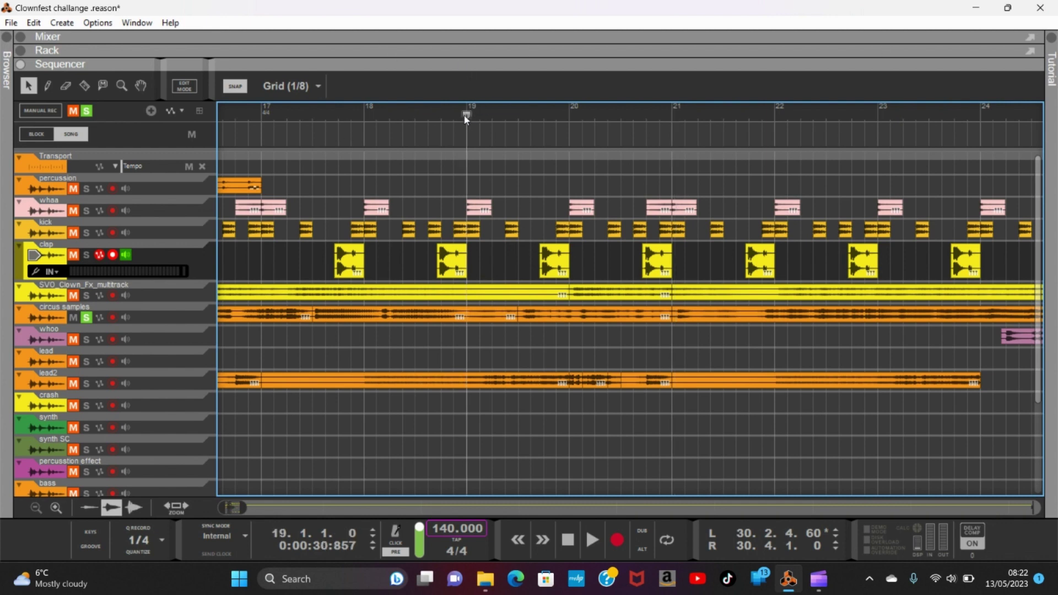
key("space")
key("space")
key("space")
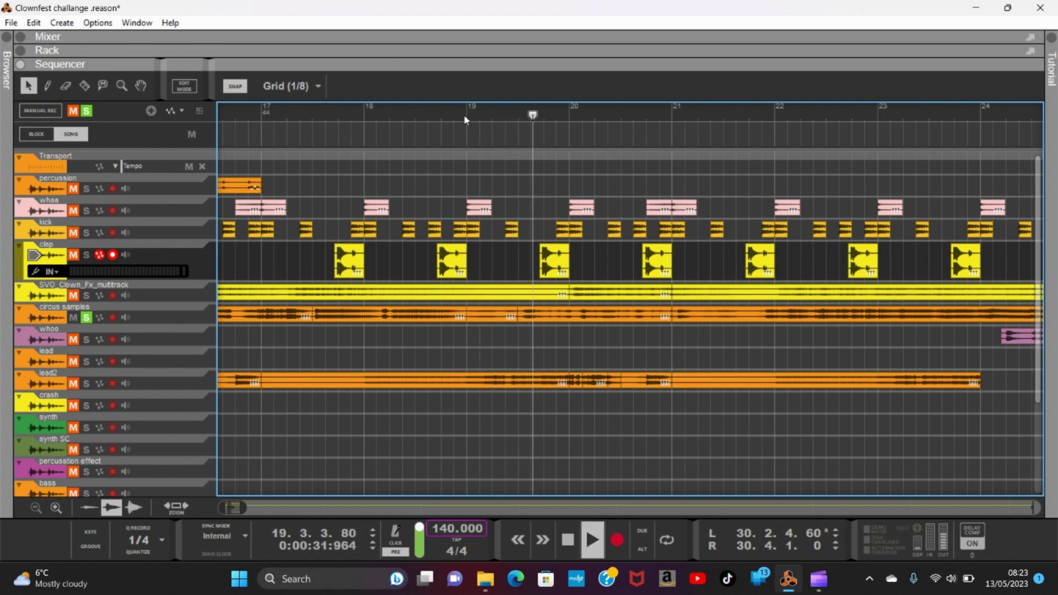
key("space")
key("space")
key("space")
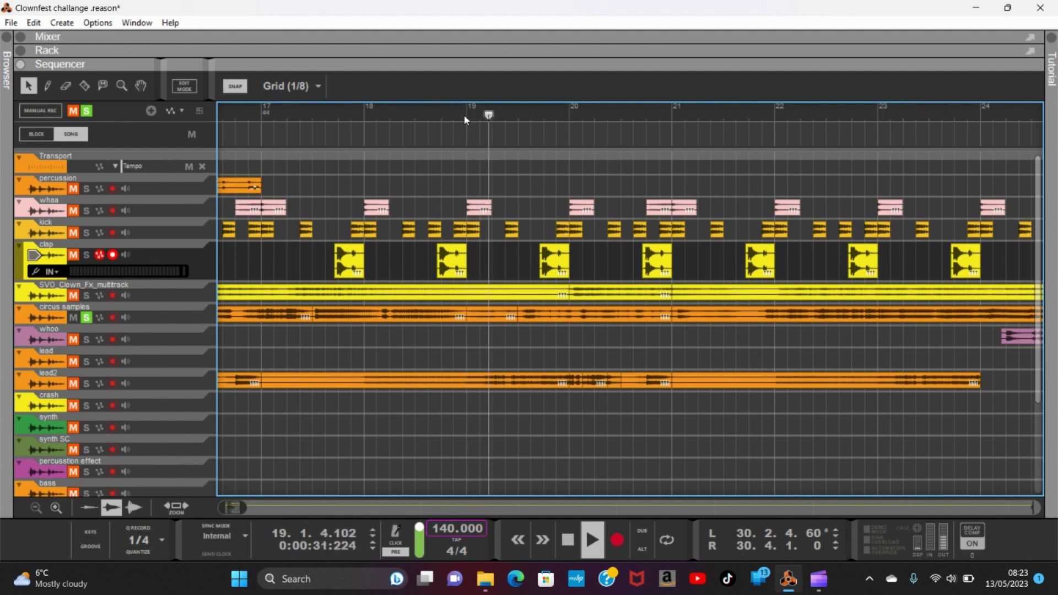
key("space")
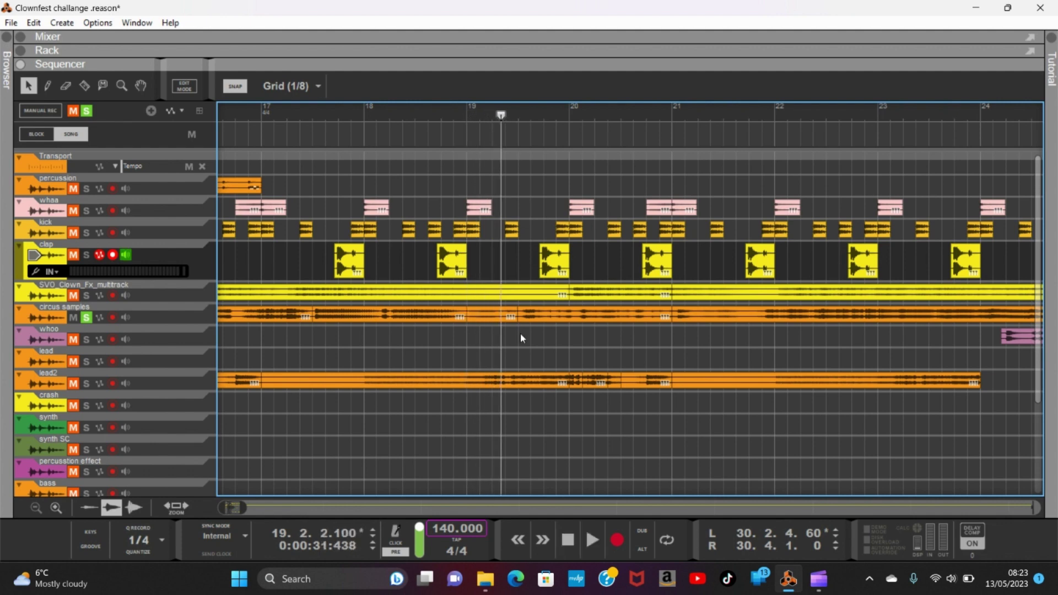
key("space")
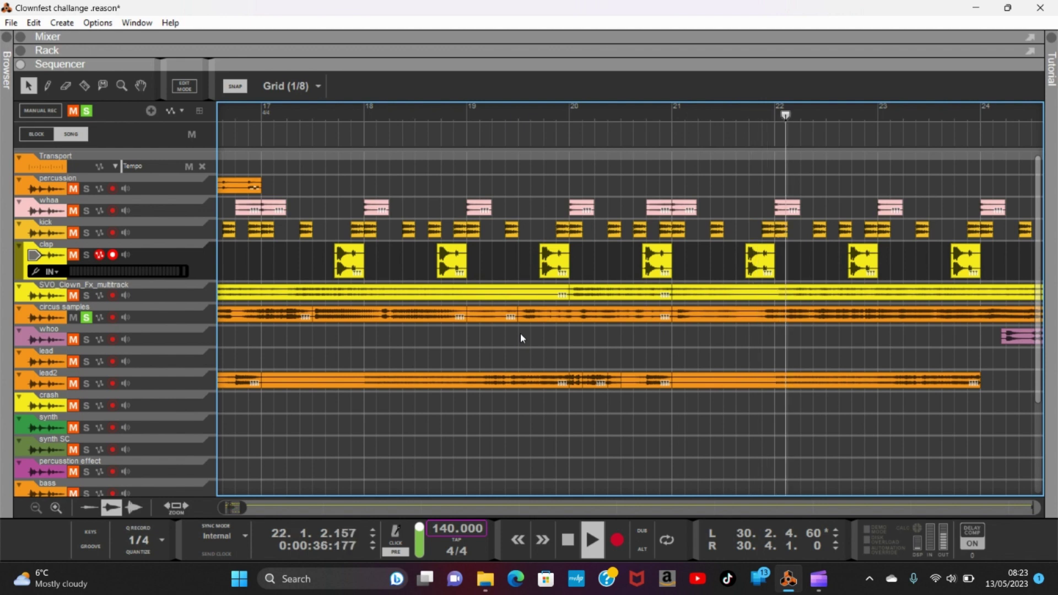
key("space")
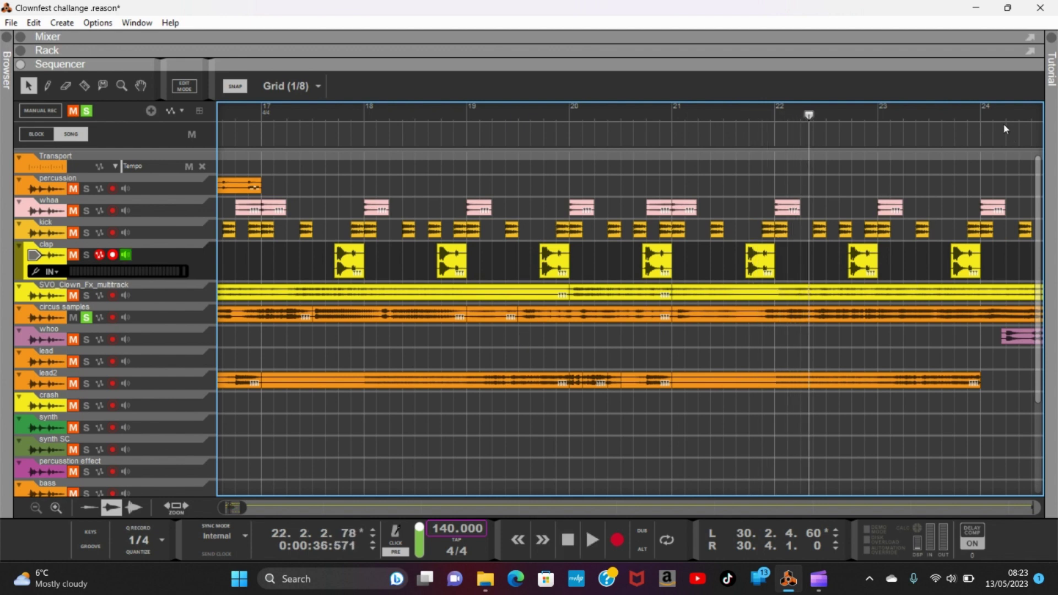
Step: Play the circus samples from just after the start of bar 24 to the start of bar 28
left_click(992, 110)
key("space")
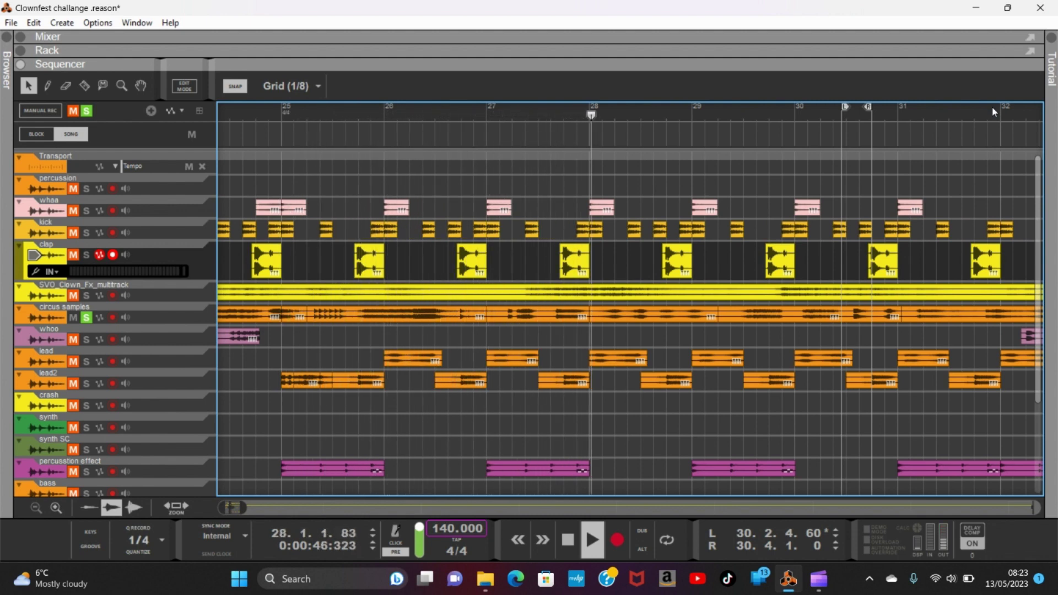
key("space")
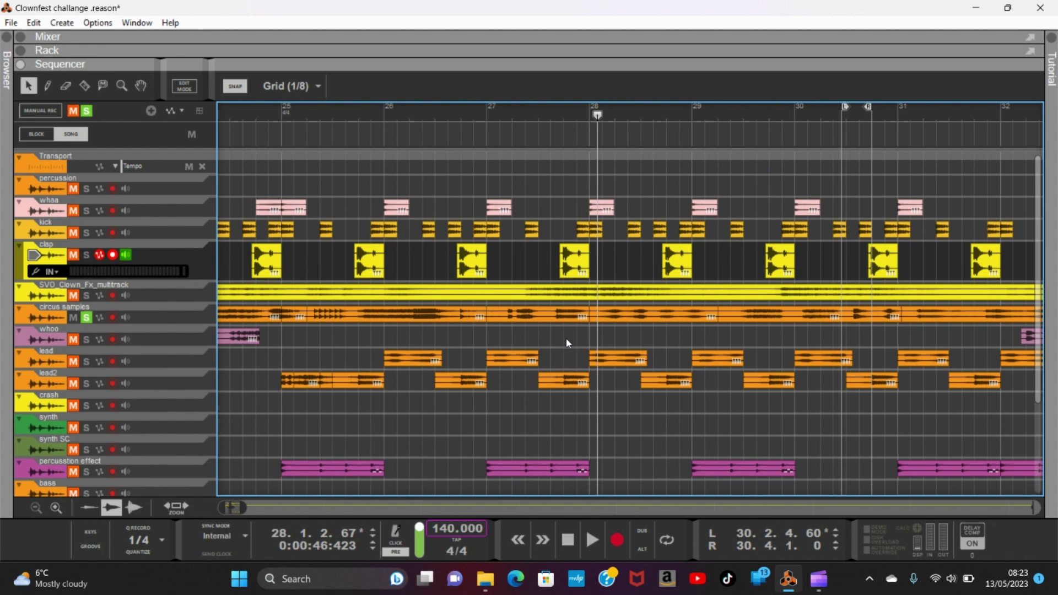
Step: Play the soloed circus samples from bar 28 to the end of the clip in bar 36, pausing late in bar 30 and at bar 34
key("space")
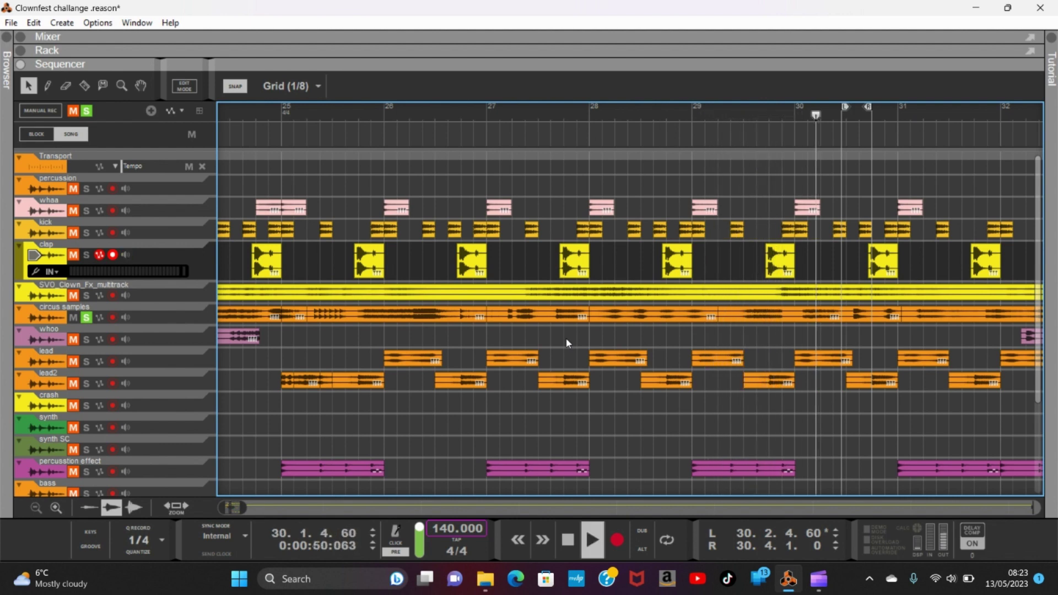
key("space")
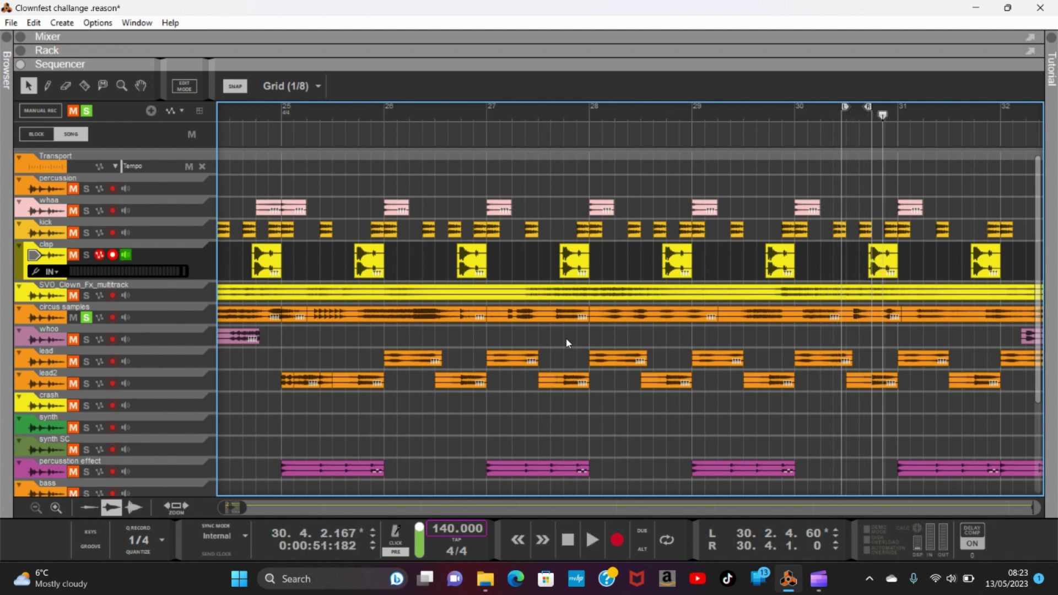
key("space")
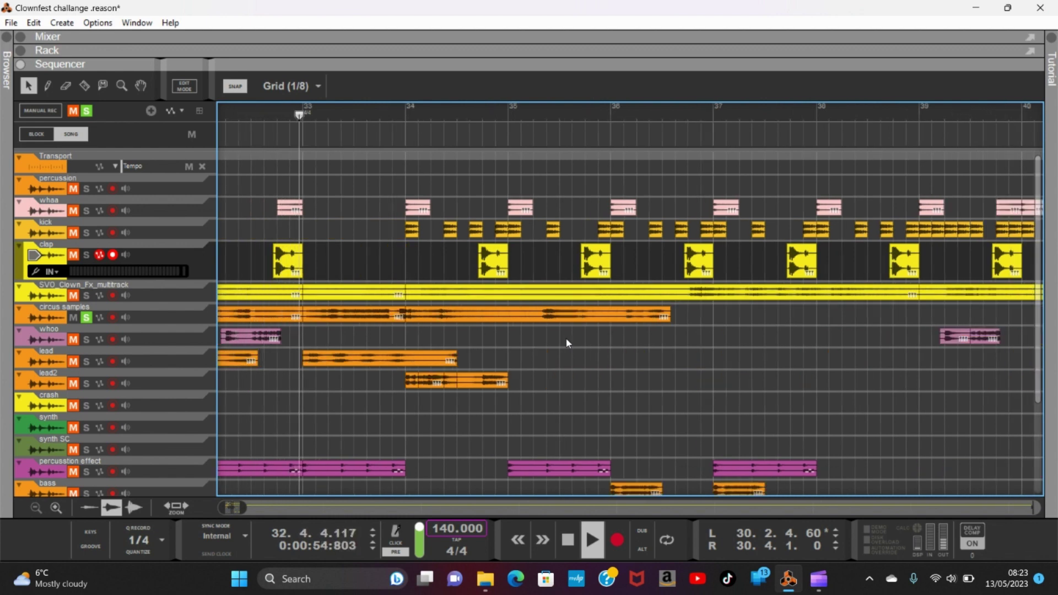
key("space")
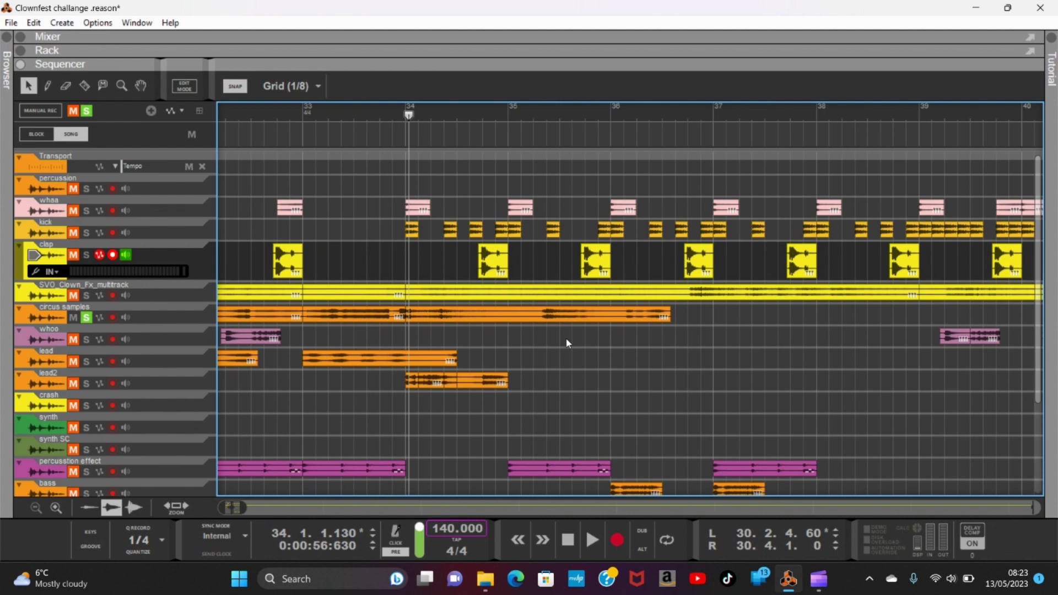
key("space")
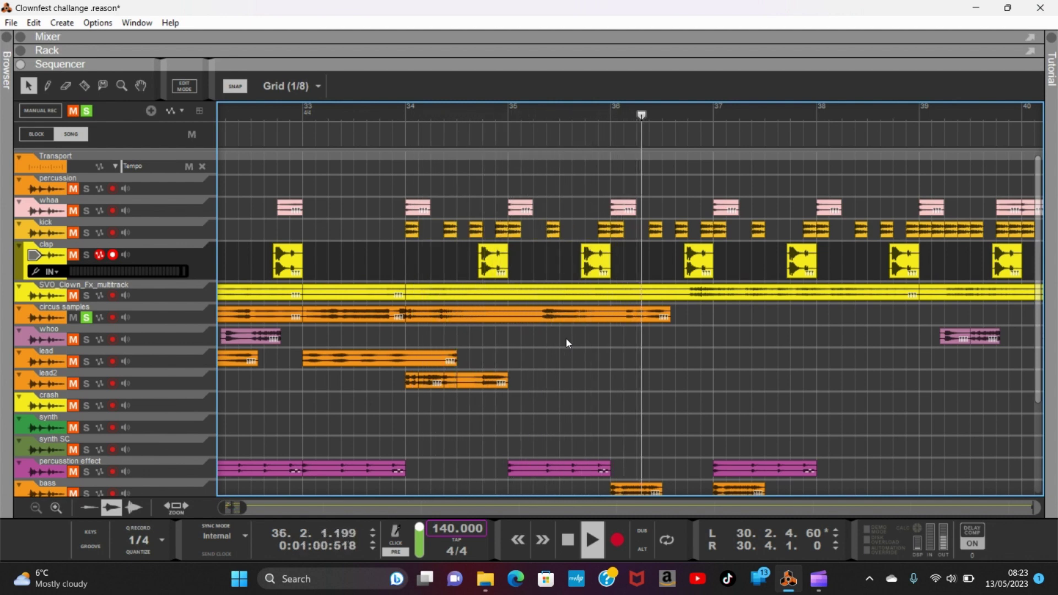
key("space")
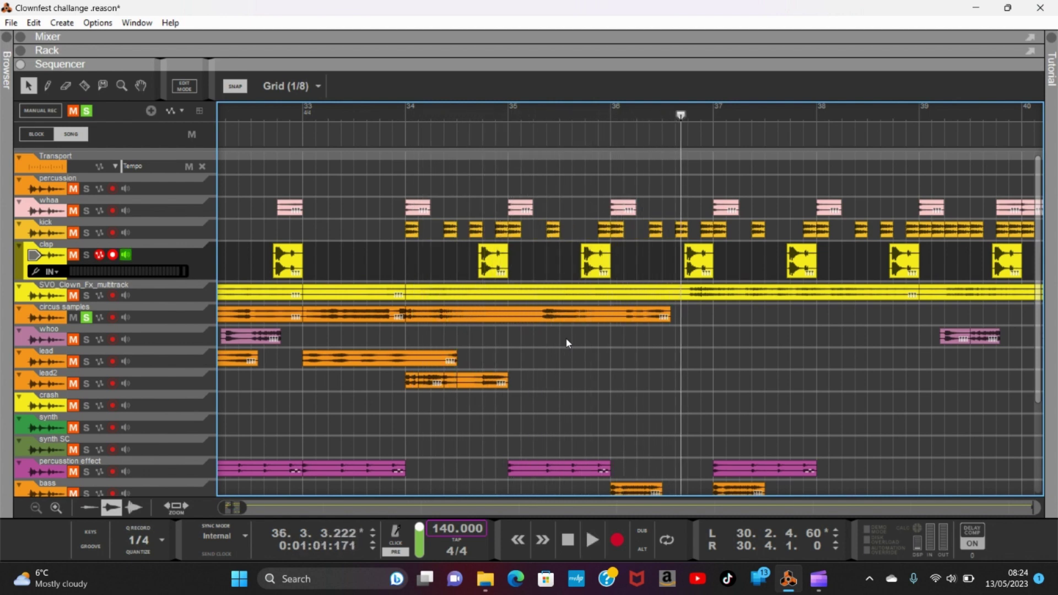
Step: Turn off solo on the circus samples track and move the song position back to the start of bar 1
left_click(87, 318)
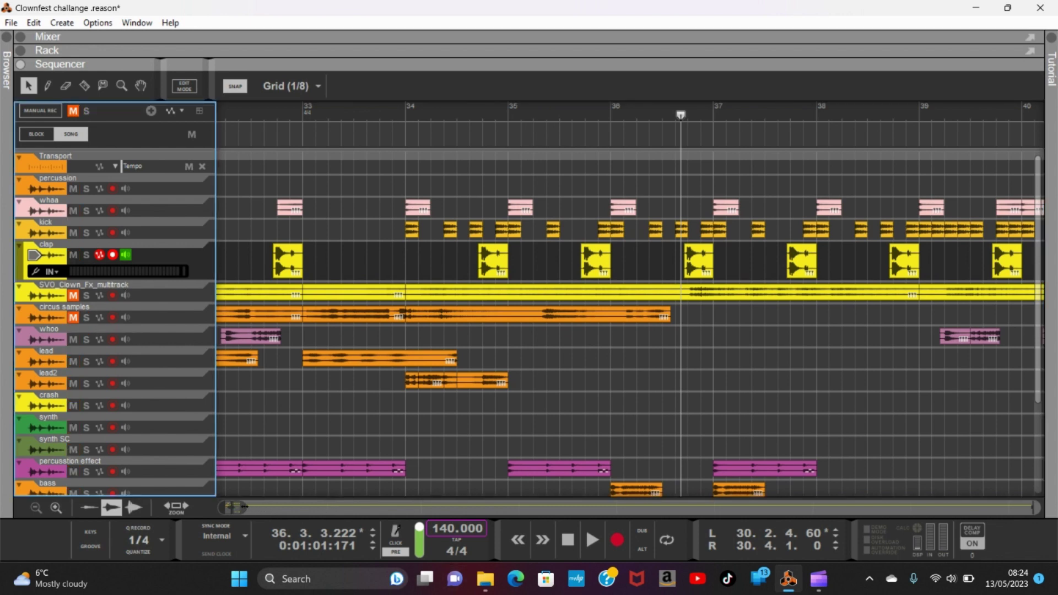
left_click_drag(245, 507, 324, 520)
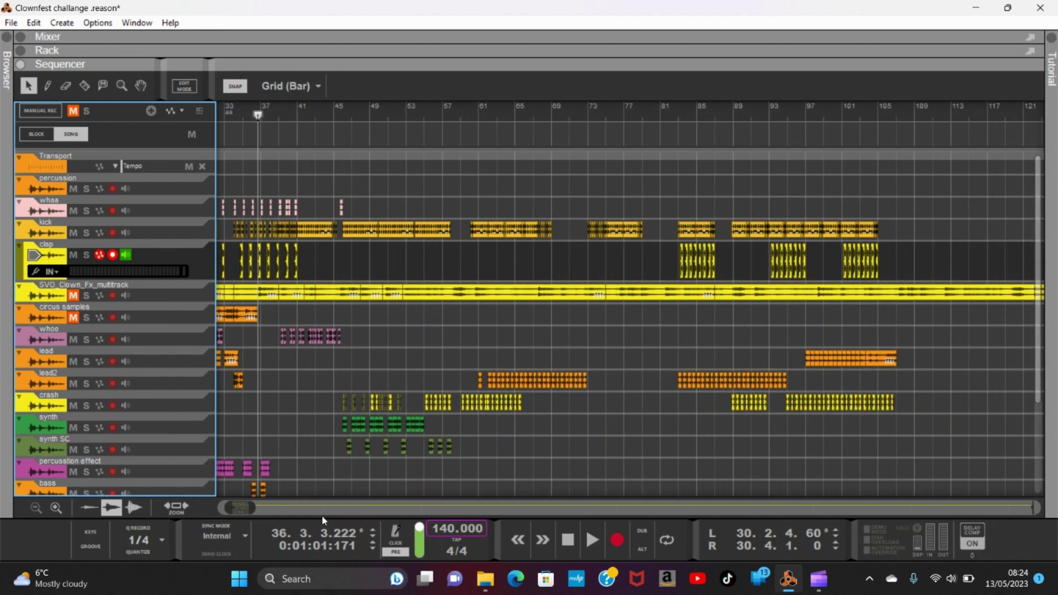
left_click_drag(260, 112, 76, 123)
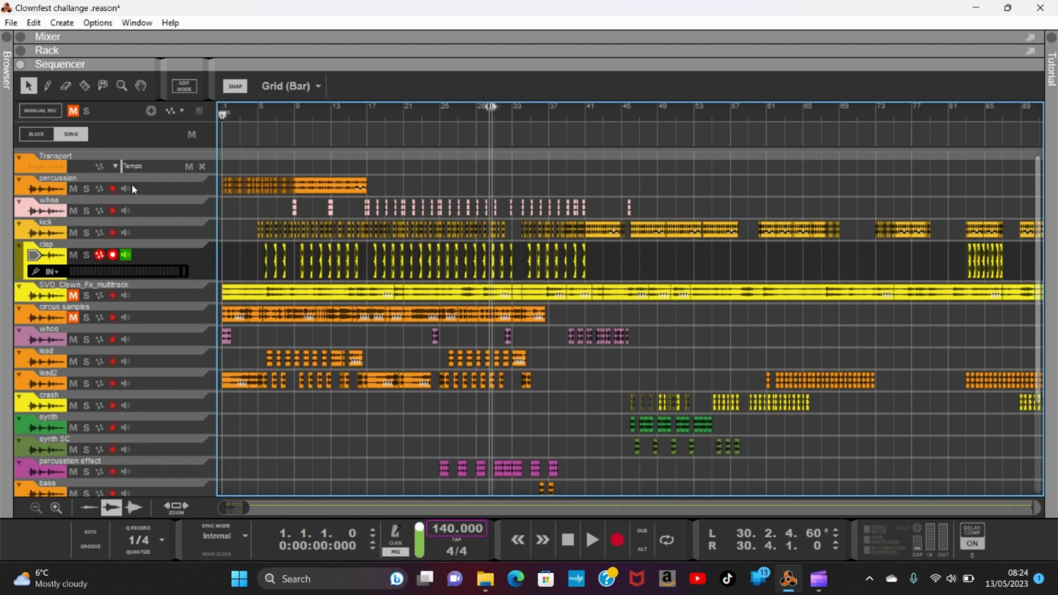
Step: Show the rack above the sequencer, then select the percussion track and highlight its clips in the opening bars
left_click(24, 55)
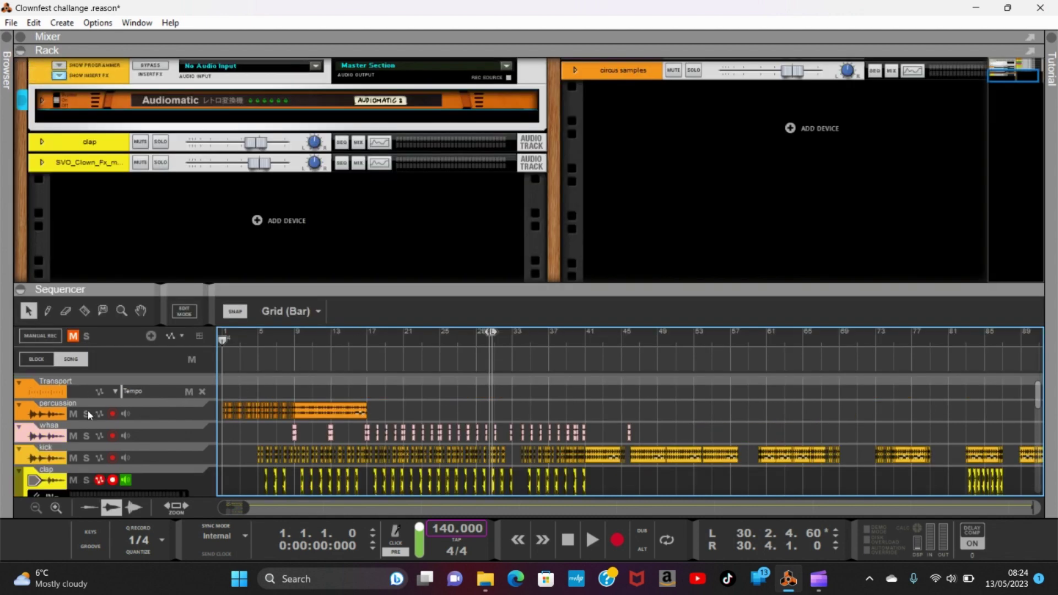
left_click(54, 415)
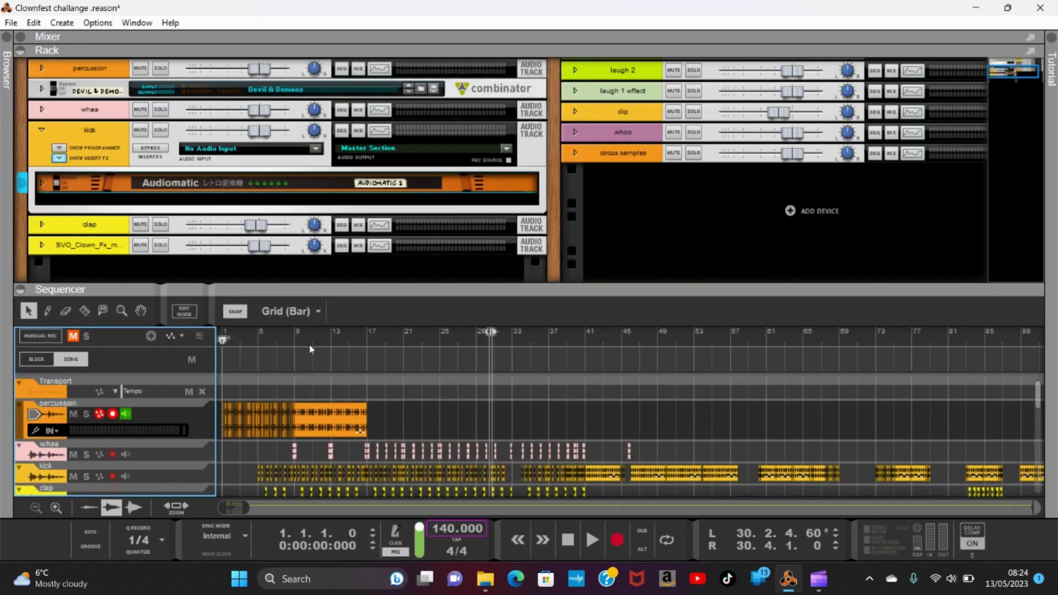
left_click(330, 428)
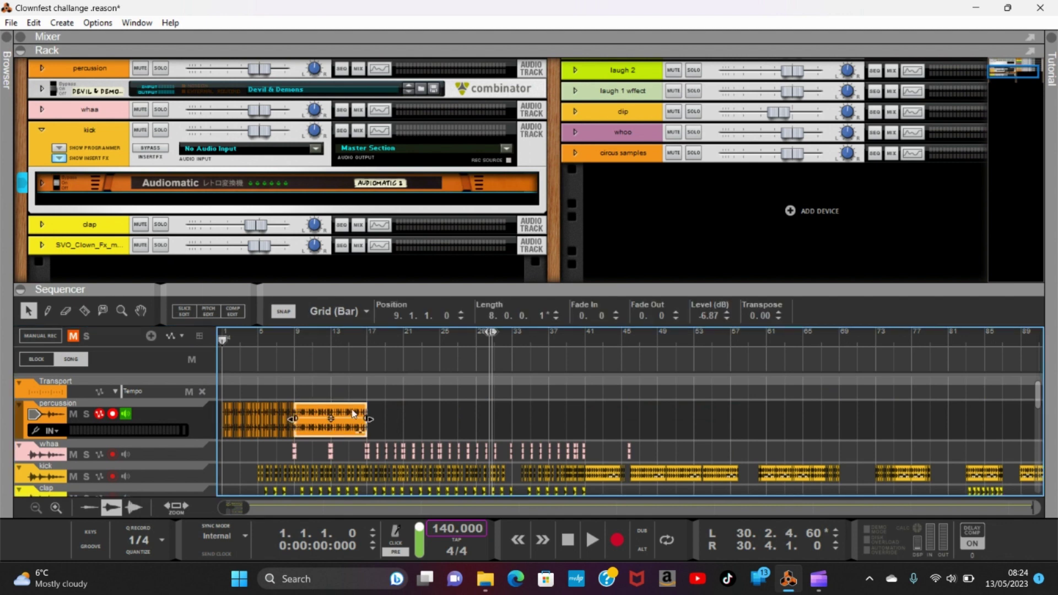
left_click(203, 424)
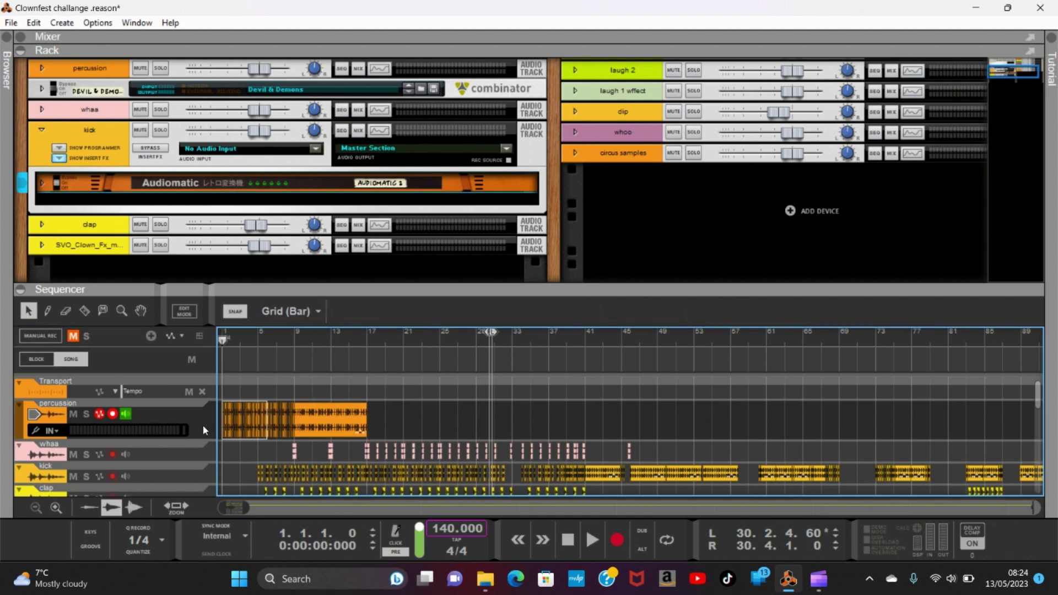
left_click(432, 429)
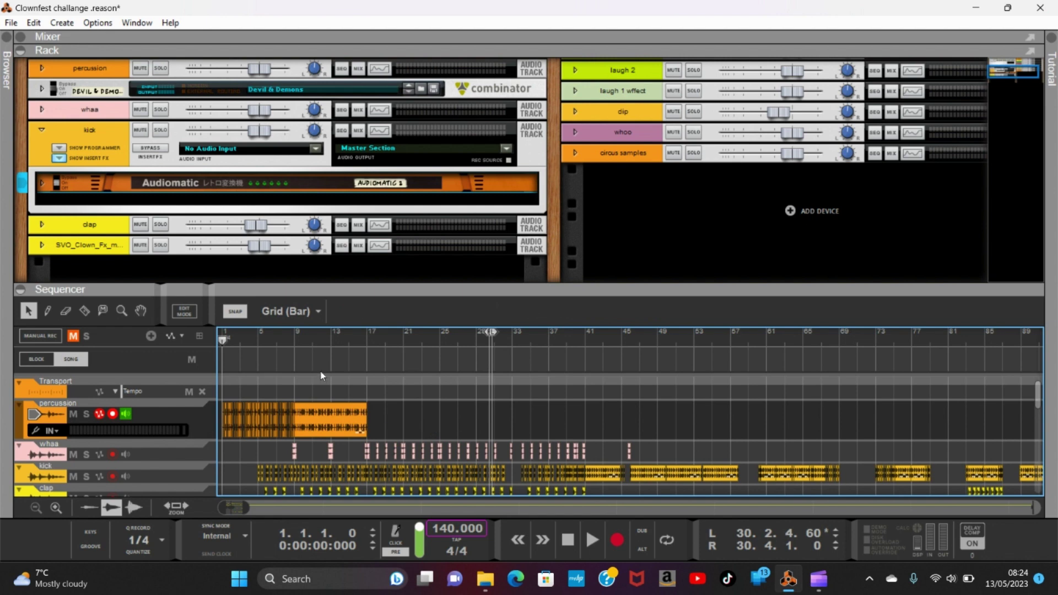
left_click(222, 435)
left_click(53, 422)
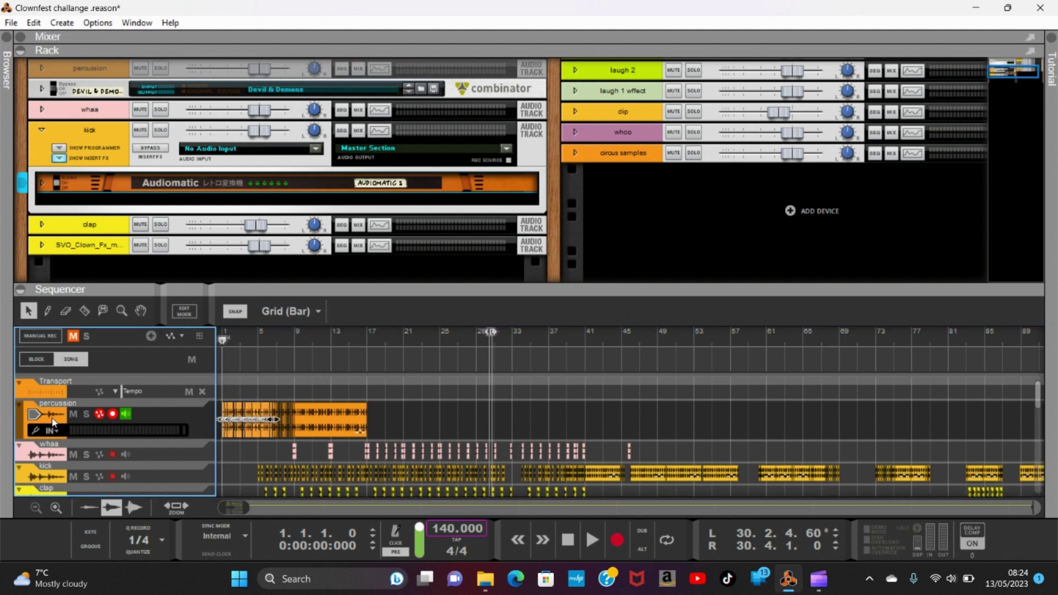
Step: Solo the percussion track and play it from bar 1 with its Audiomatic insert effect unfolded
left_click(86, 414)
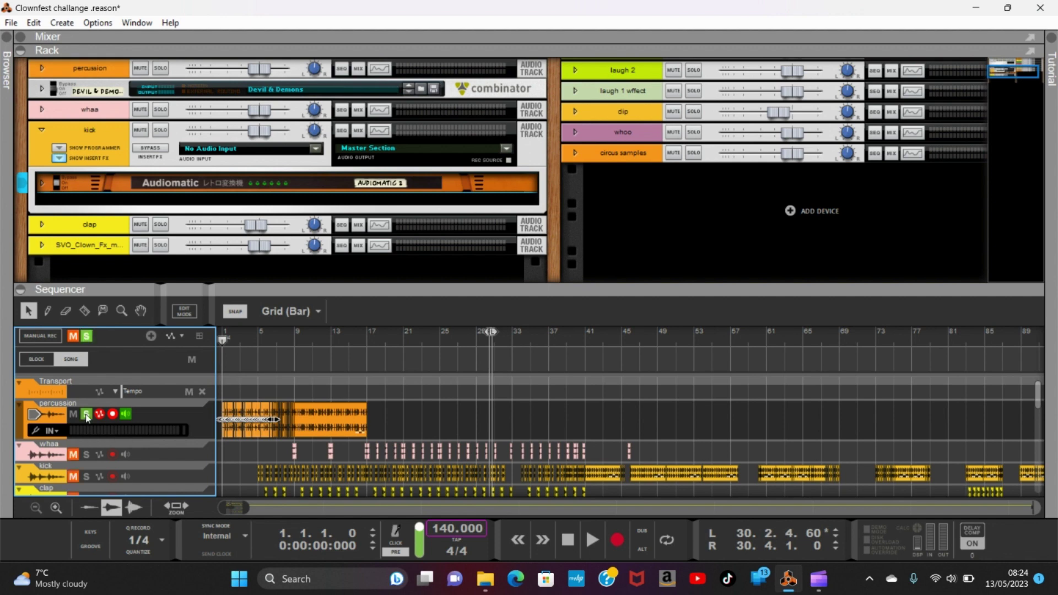
key("space")
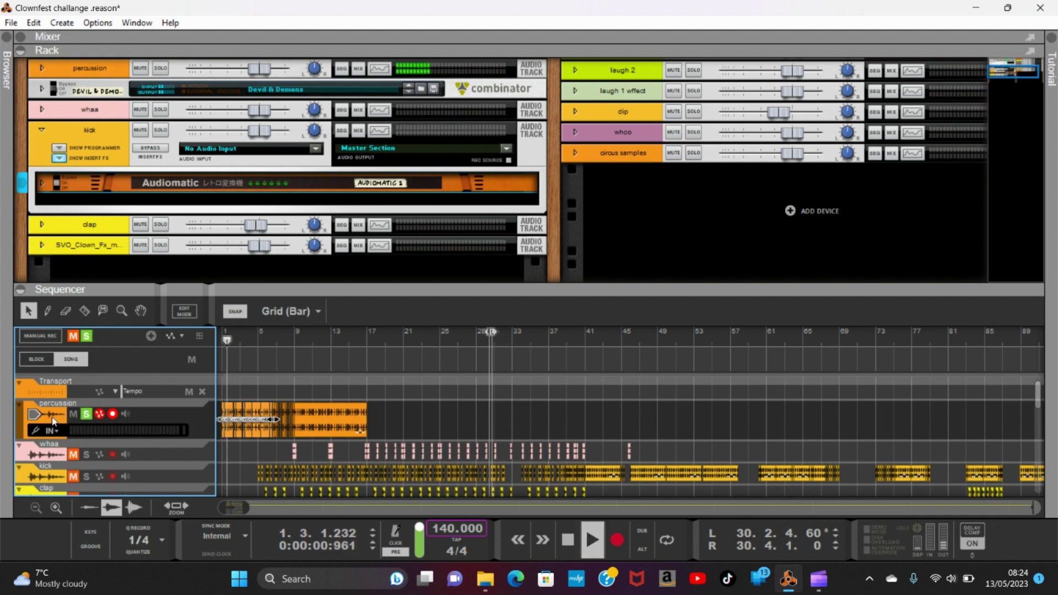
left_click(43, 66)
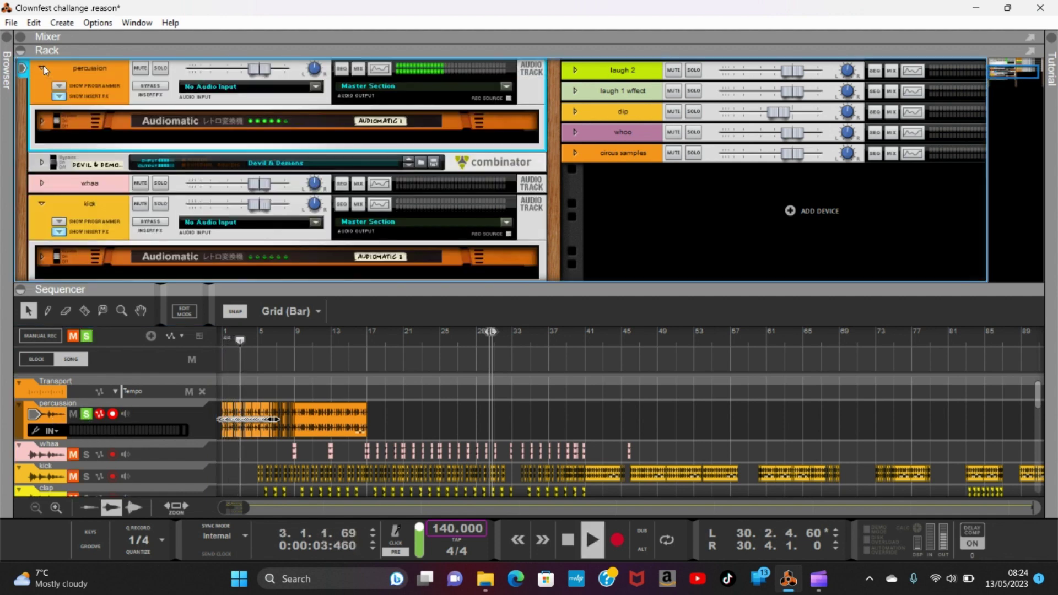
left_click(45, 123)
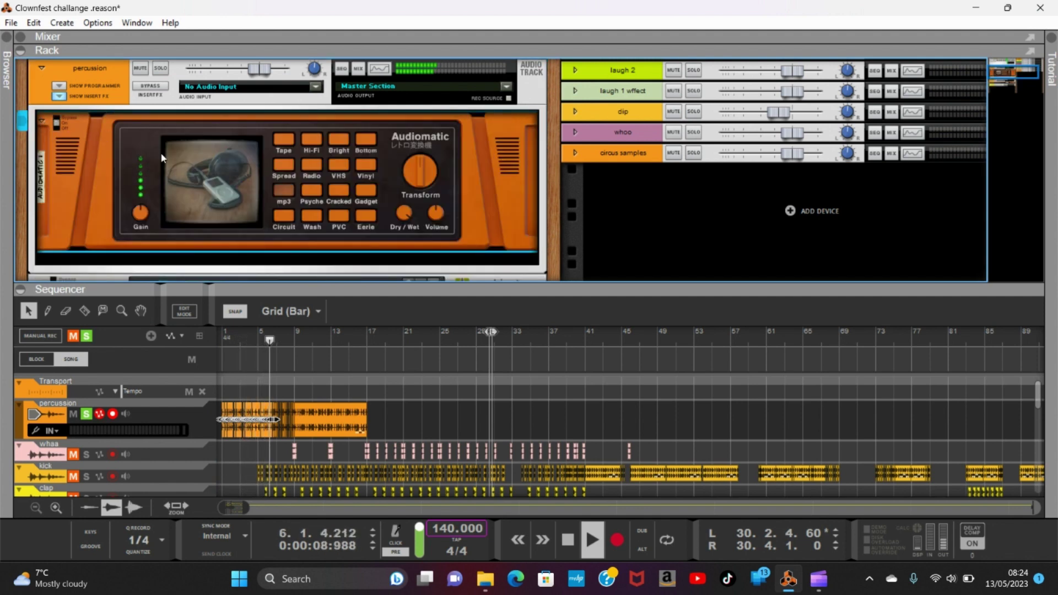
Step: Compare the percussion with Audiomatic bypassed and re-enabled during playback, and fold the effect and its track device away
left_click(57, 117)
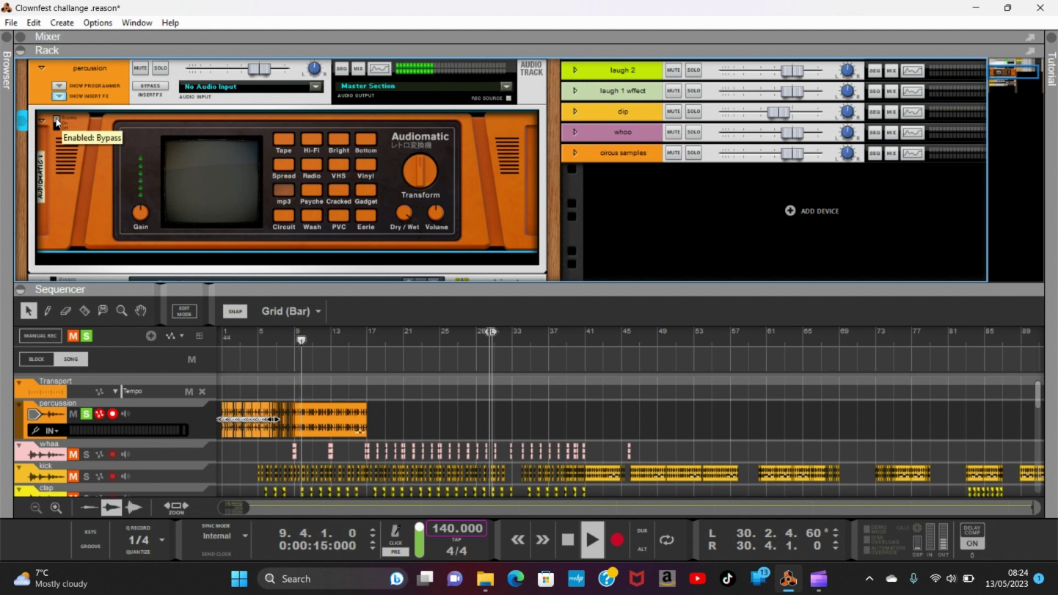
left_click(57, 122)
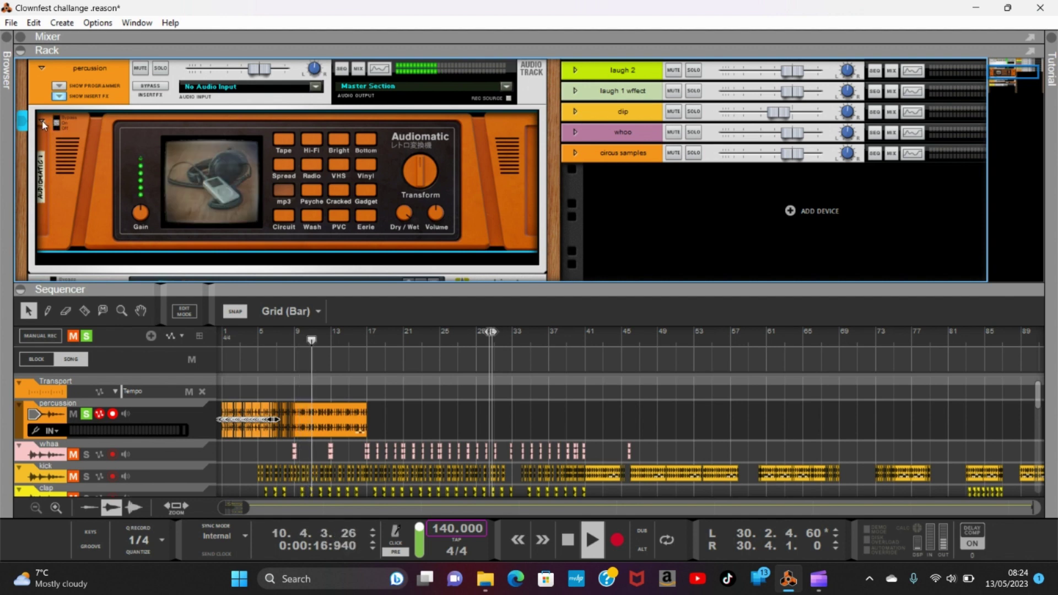
left_click(43, 120)
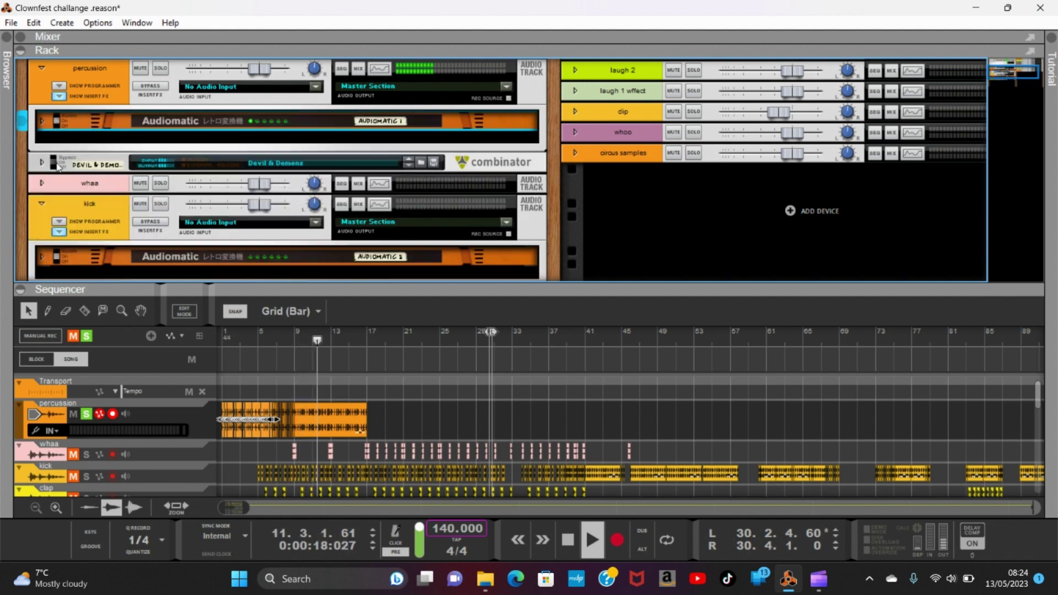
left_click(42, 68)
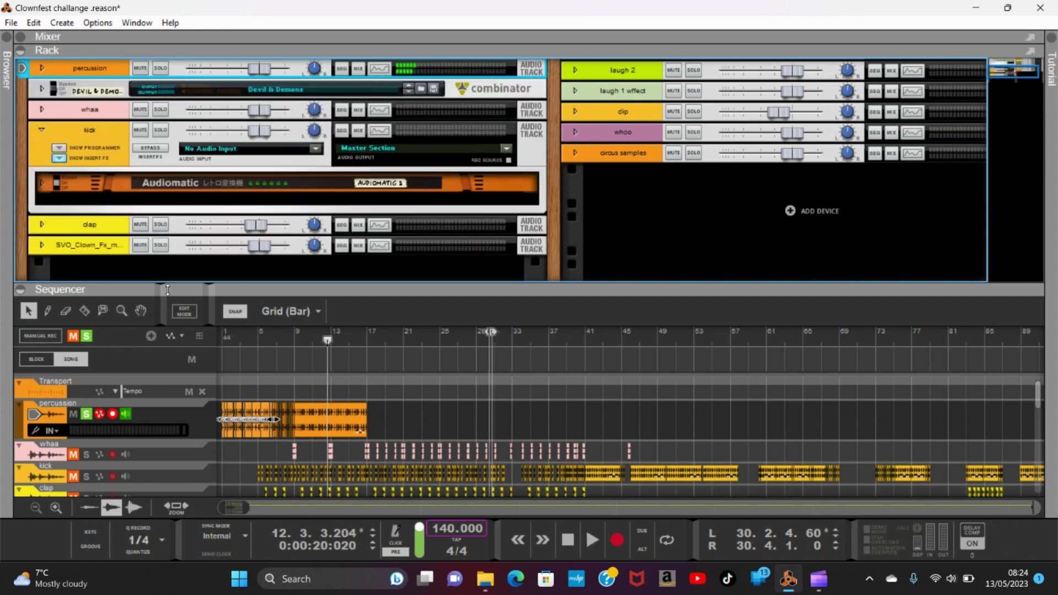
Step: Return the song position to the start of bar 1 and enlarge the sequencer area to show more tracks
left_click(302, 337)
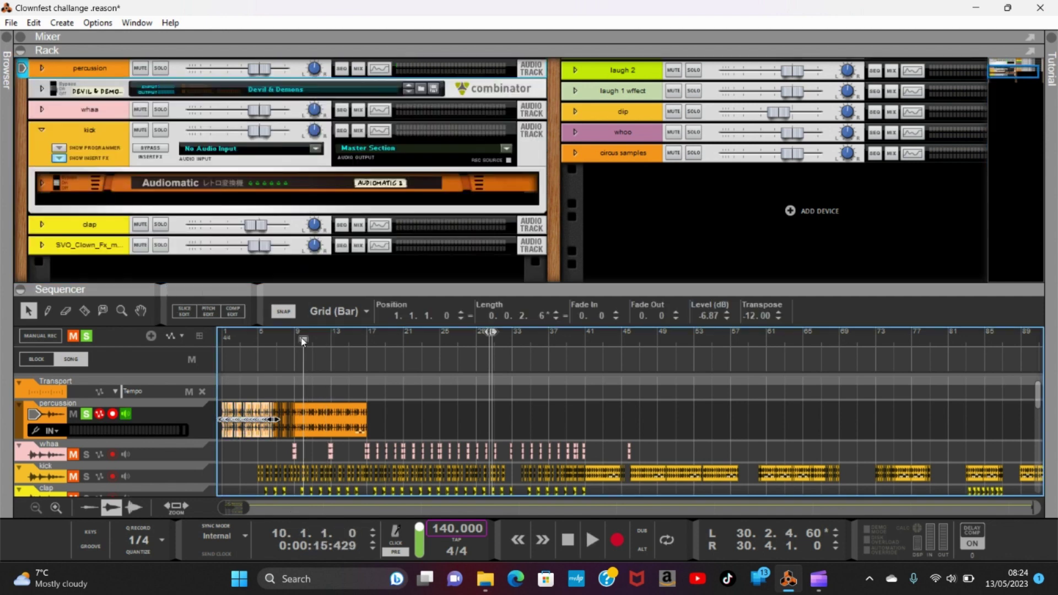
key("Return")
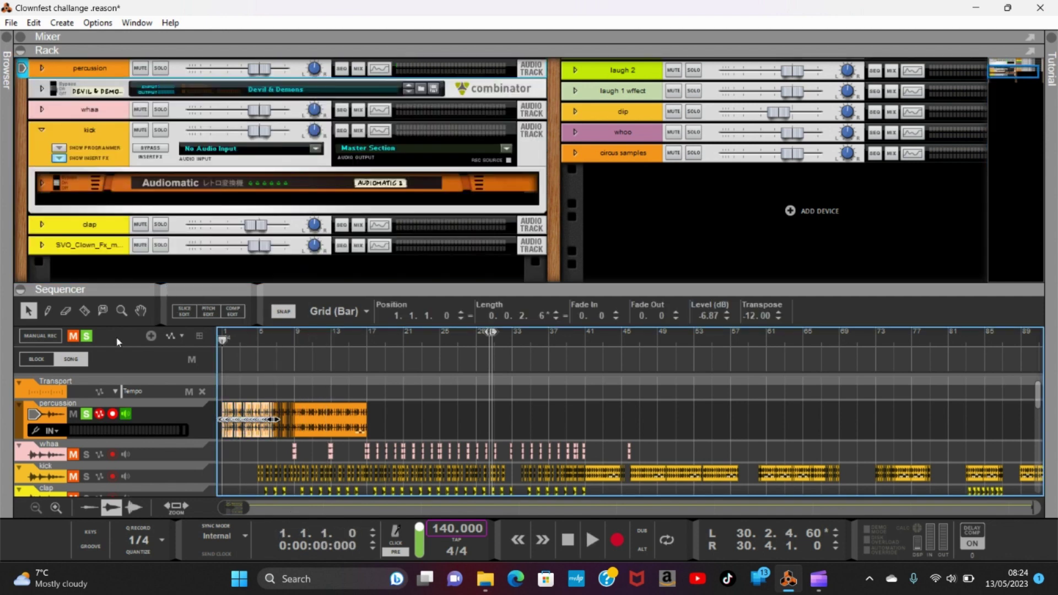
double_click(321, 290)
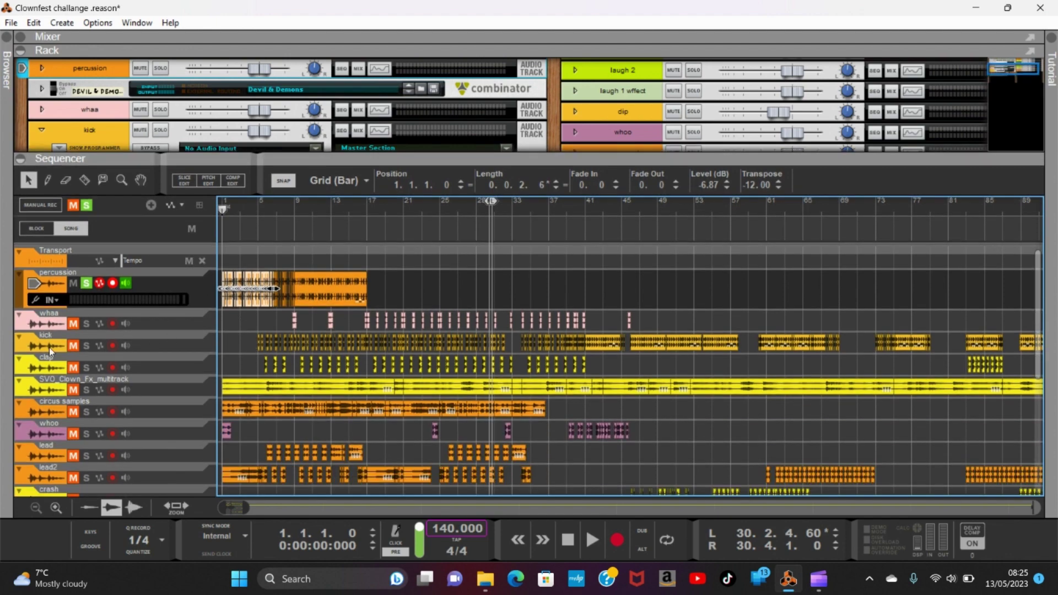
Step: Select the kick track, solo it alongside the percussion, and play from bar 1 into bar 6
left_click(49, 352)
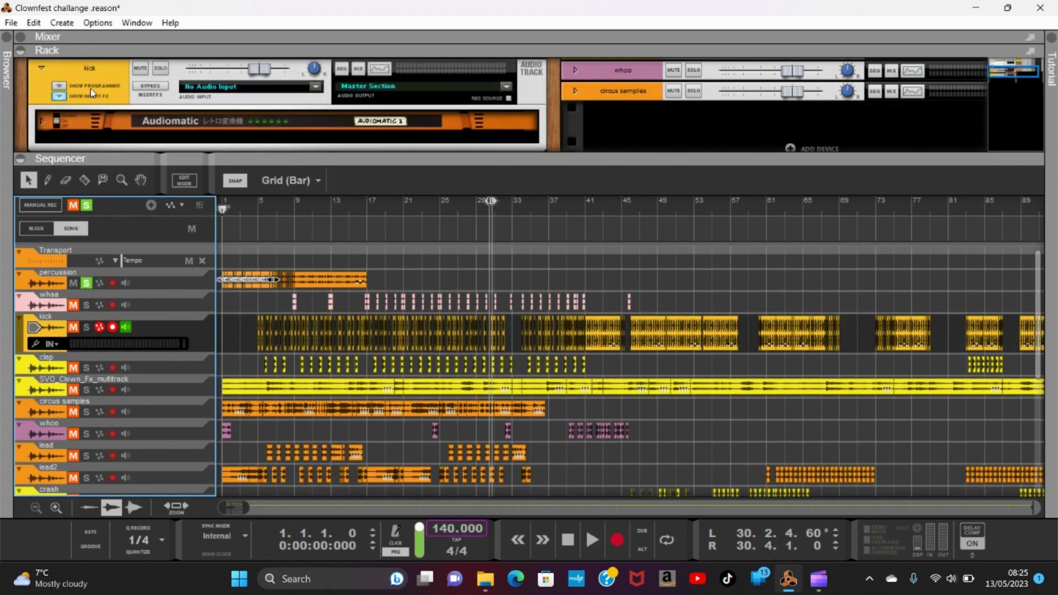
key("space")
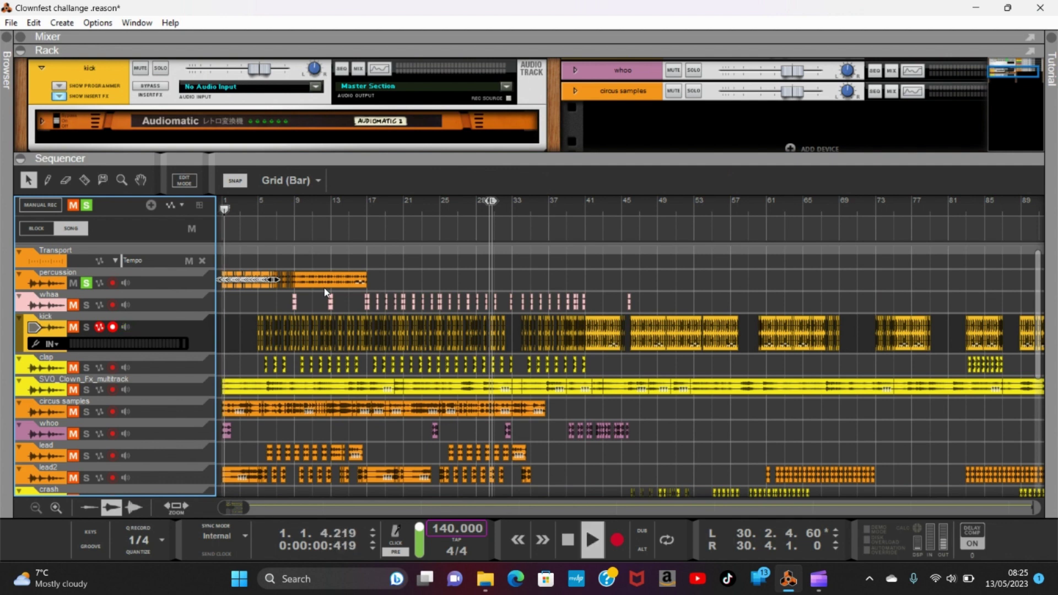
left_click(86, 327)
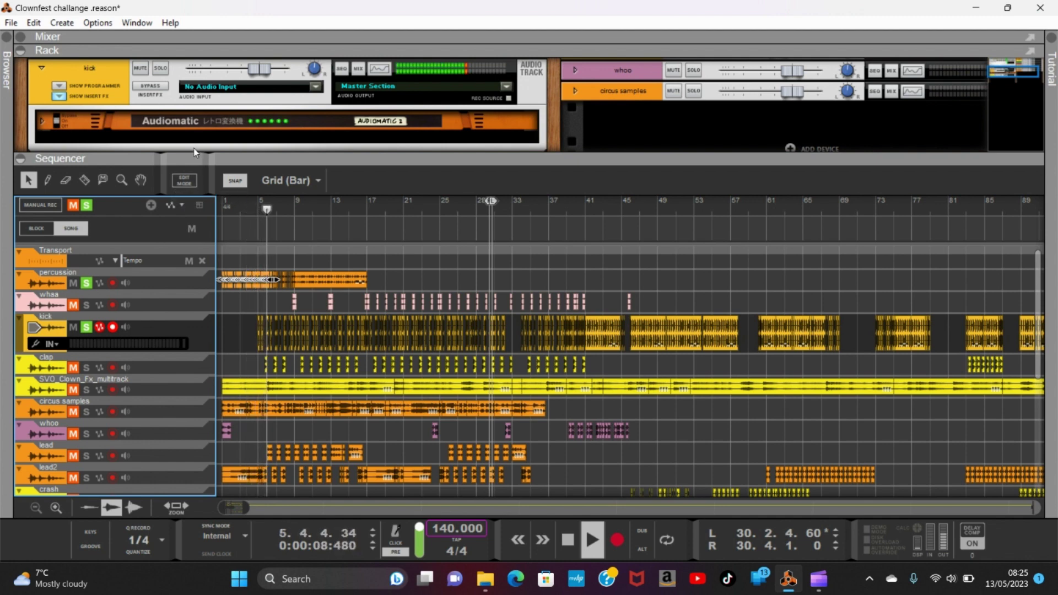
key("space")
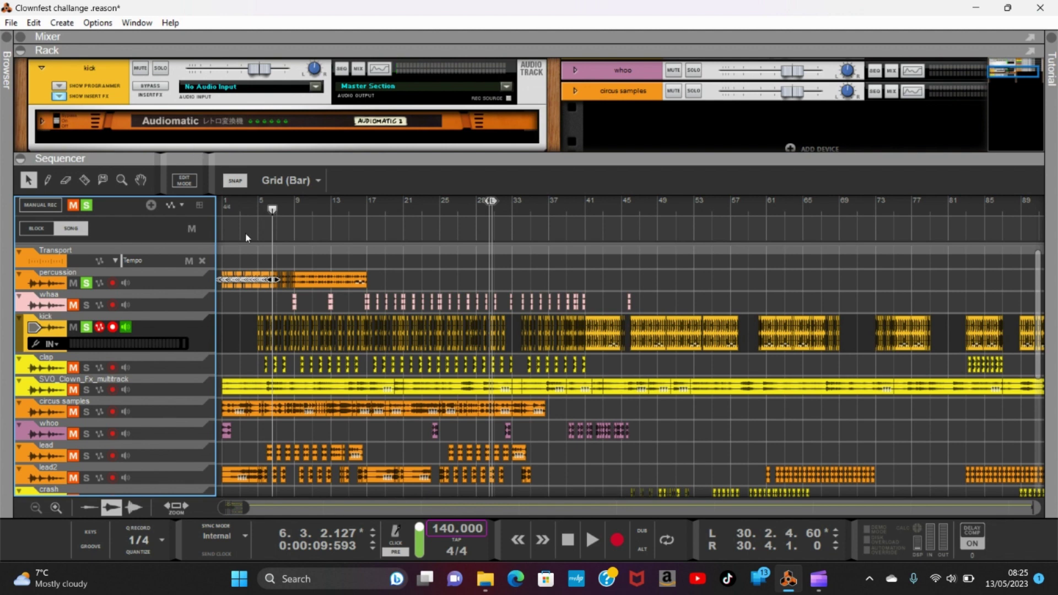
Step: Unfold the kick's Audiomatic and compare it bypassed and re-enabled while playing from bar 6 to bar 14
left_click(62, 119)
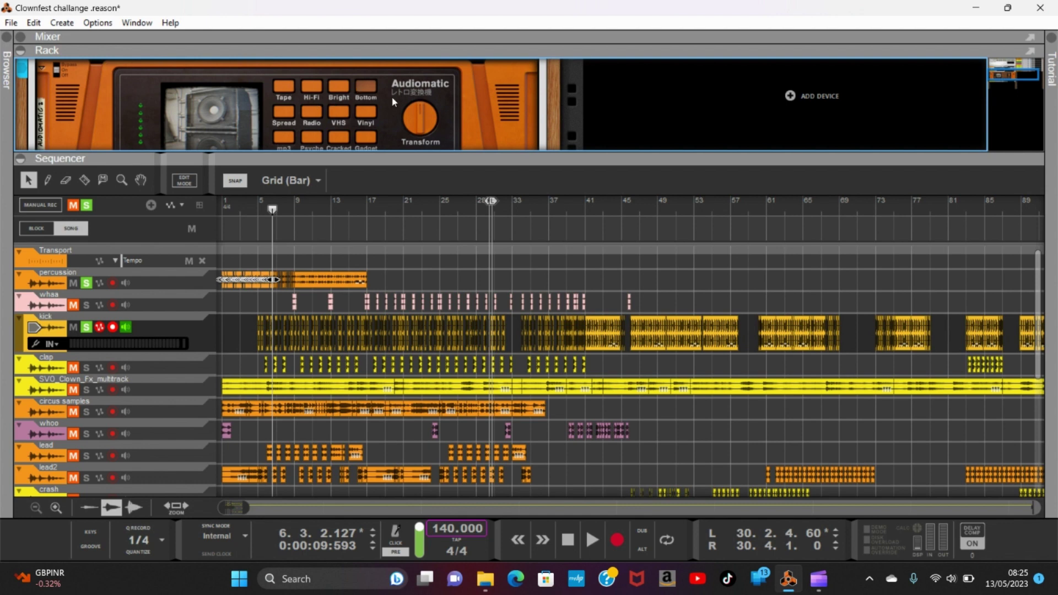
key("space")
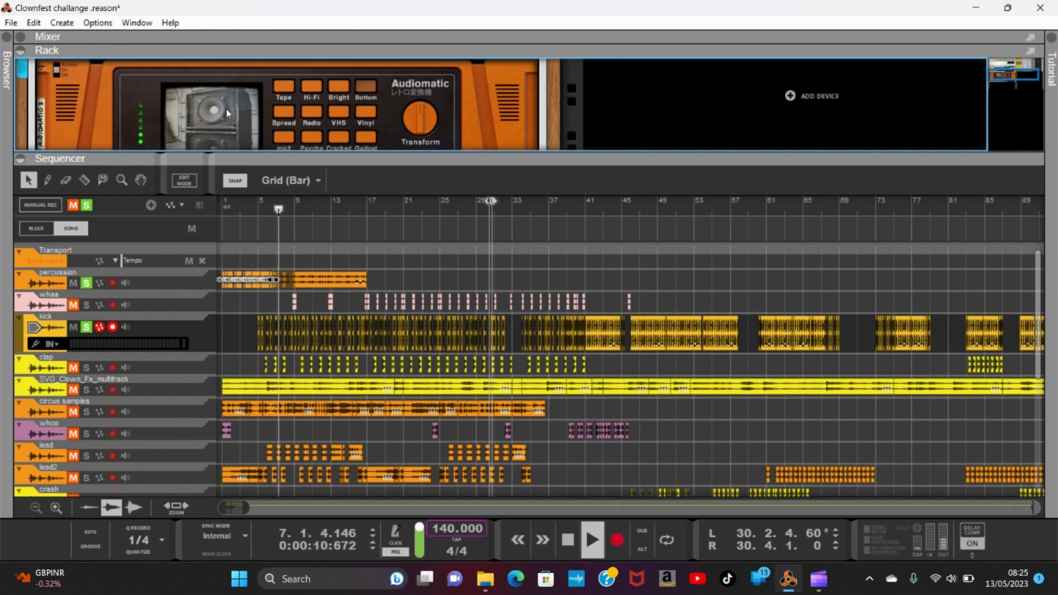
left_click(56, 69)
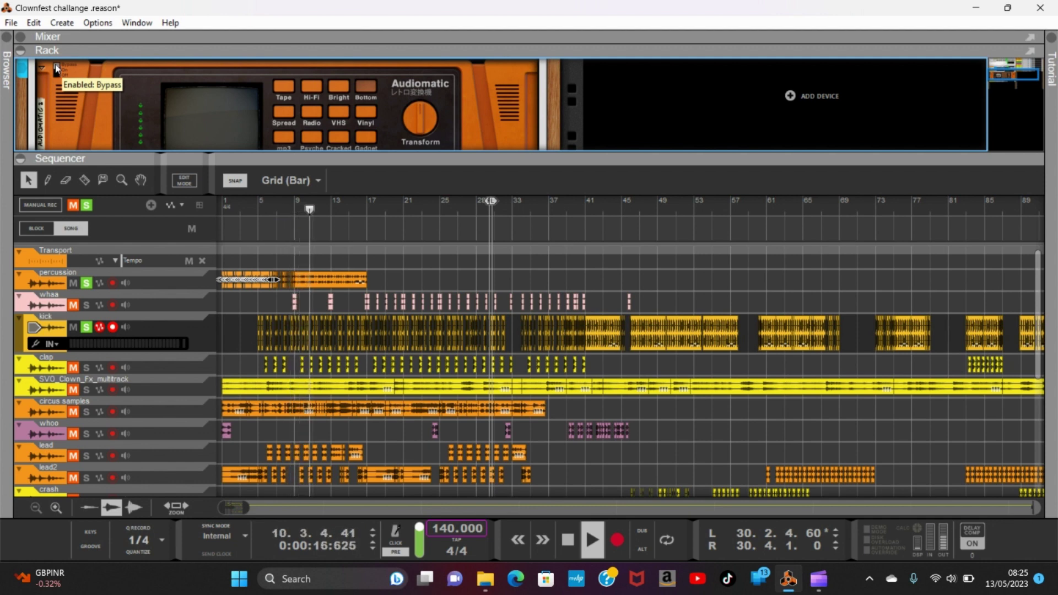
left_click(56, 69)
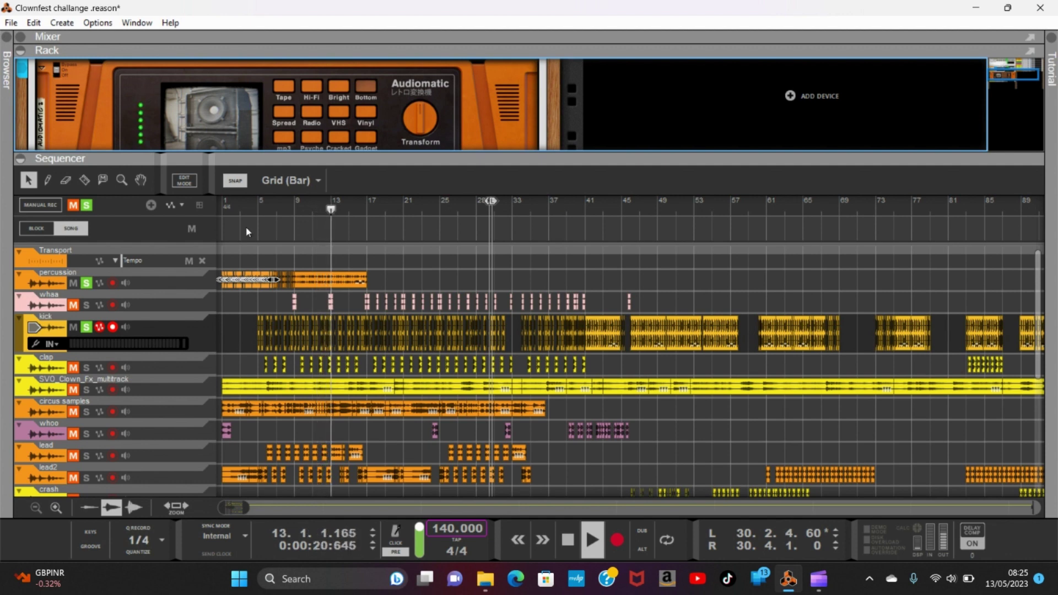
left_click(567, 540)
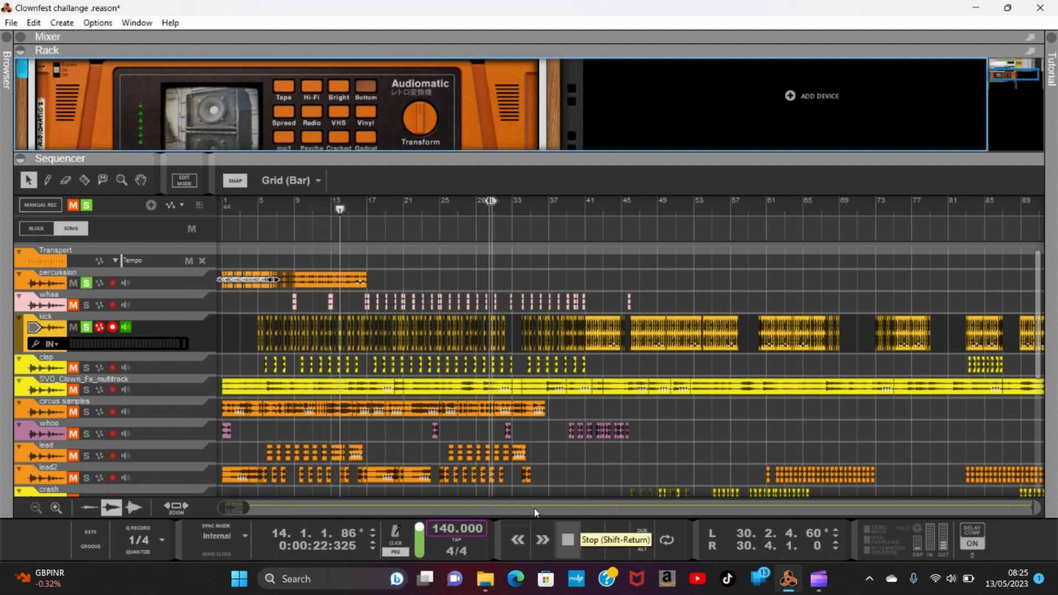
Step: Select and solo the whaa track, fold the kick's rack device, and unfold the whaa device with its insert effects shown
left_click(41, 303)
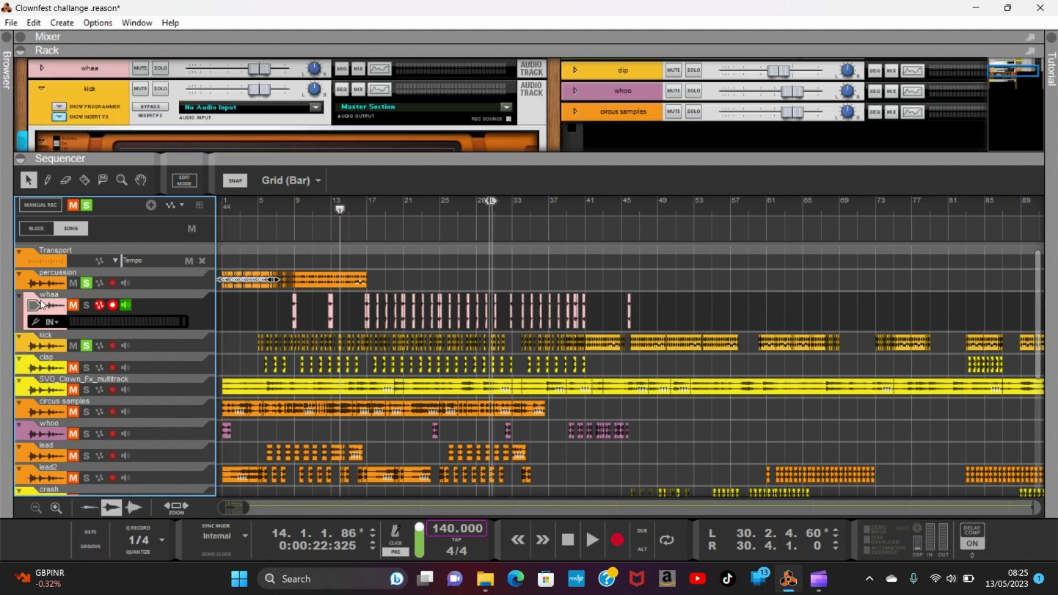
left_click(85, 306)
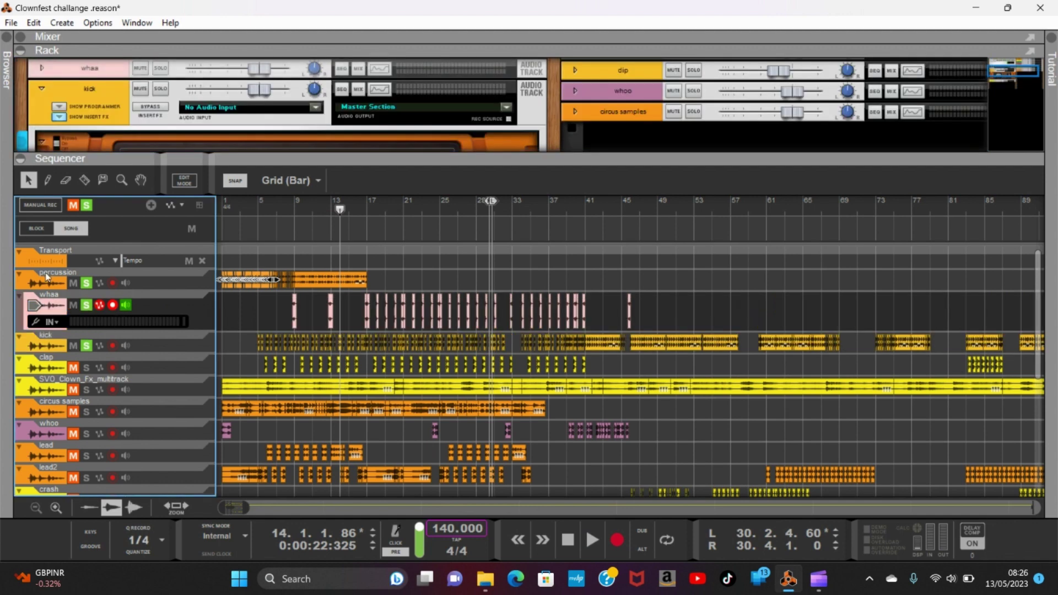
left_click(43, 90)
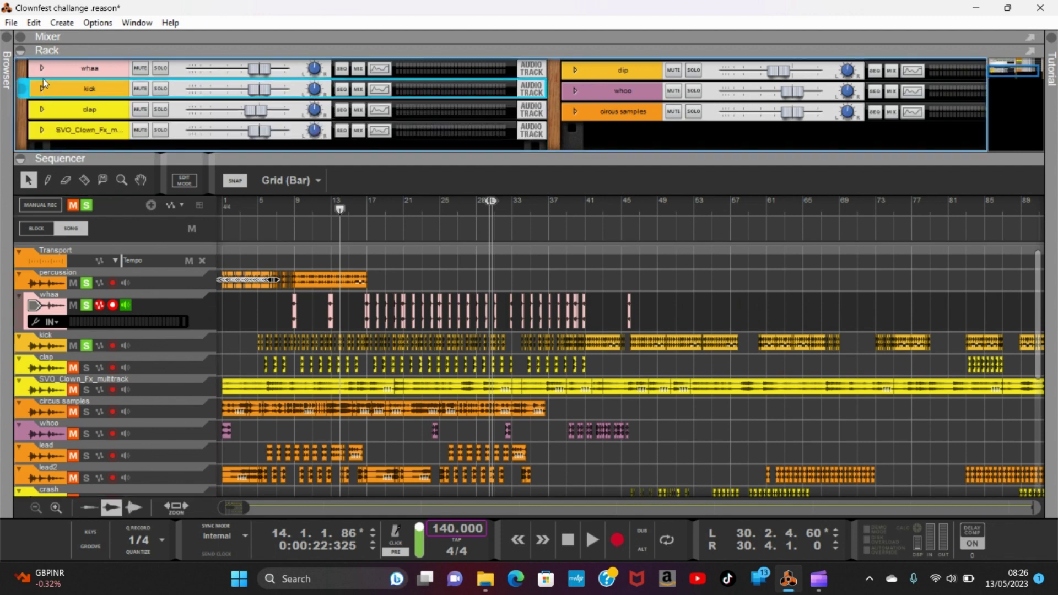
left_click(43, 67)
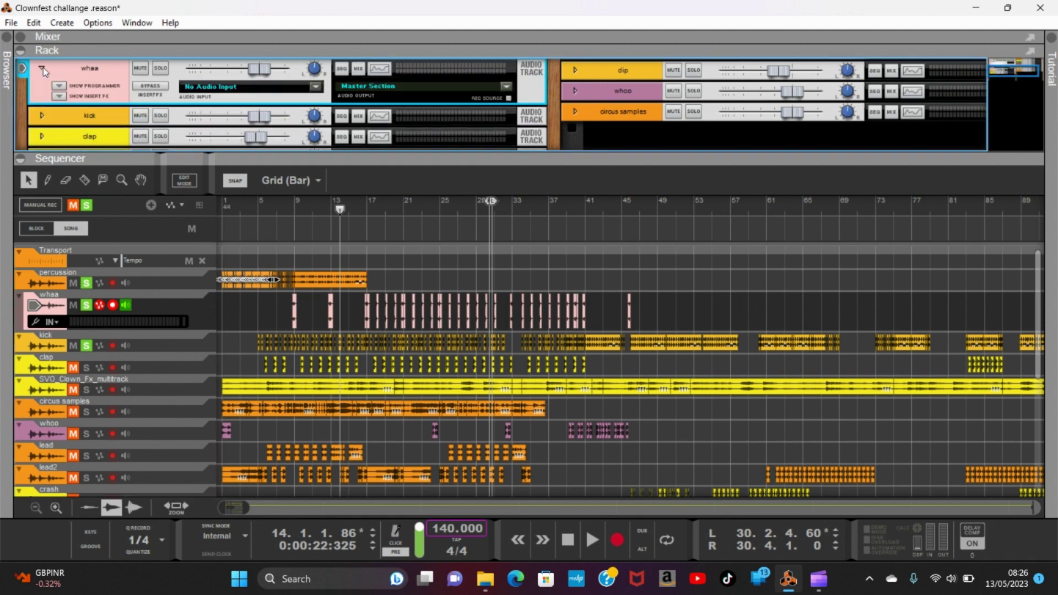
left_click(59, 96)
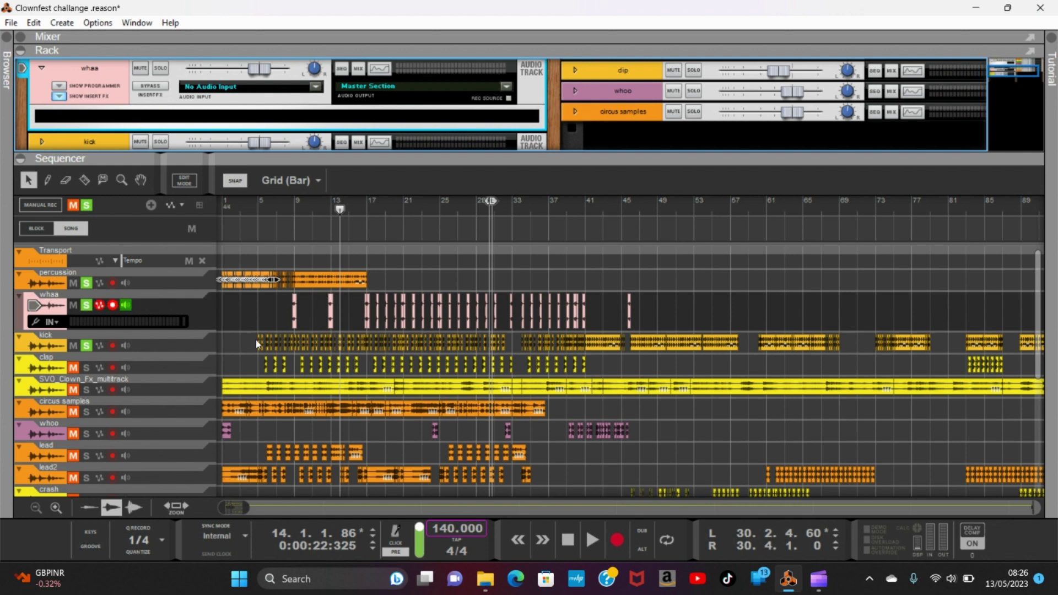
Step: Play the soloed percussion, whaa and kick tracks briefly from bar 9 and return the song position to bar 9
left_click(293, 207)
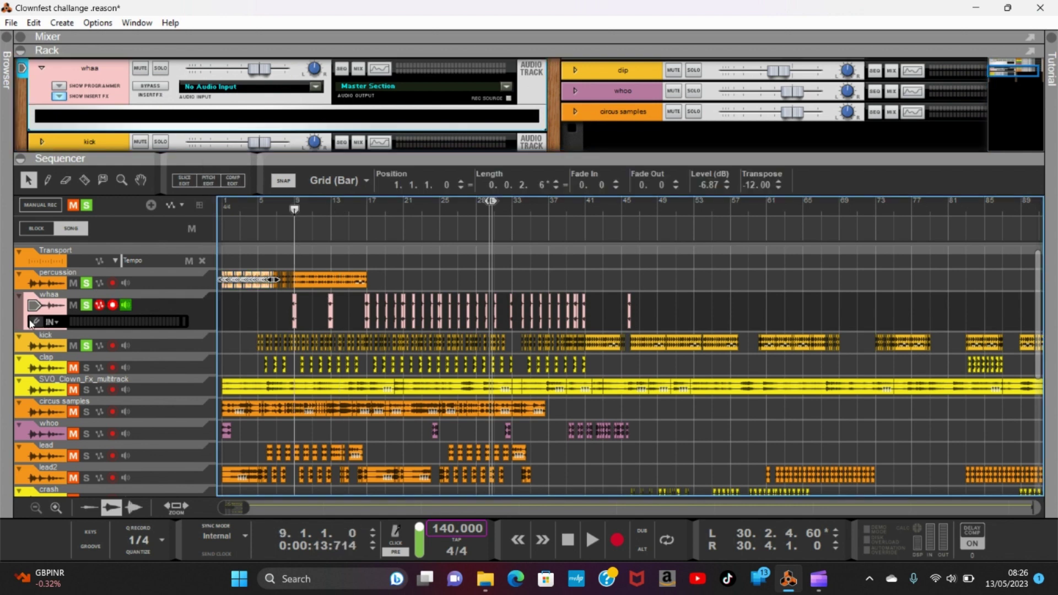
key("space")
key("space")
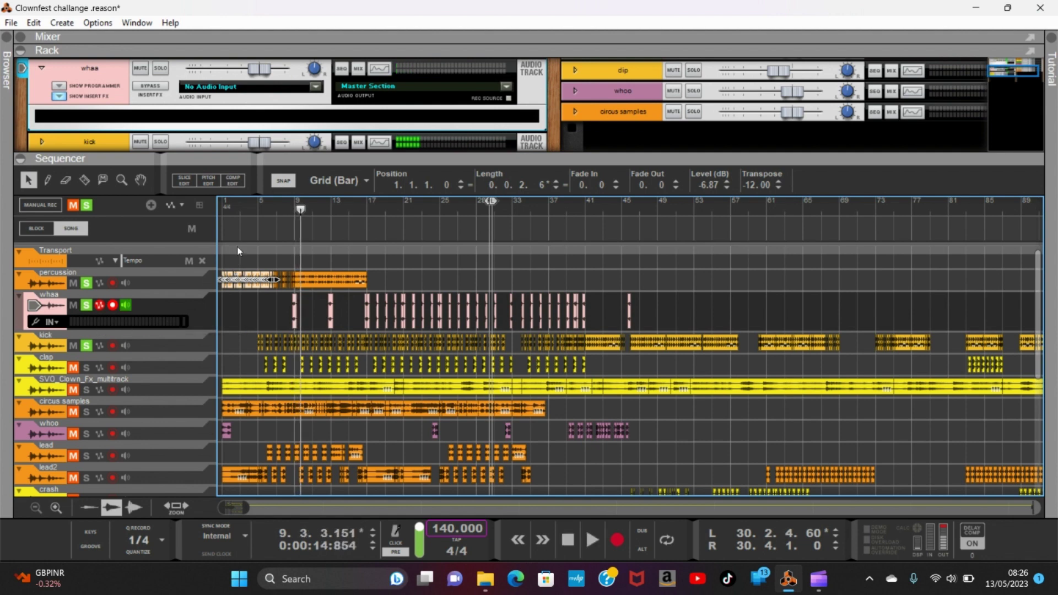
left_click(292, 212)
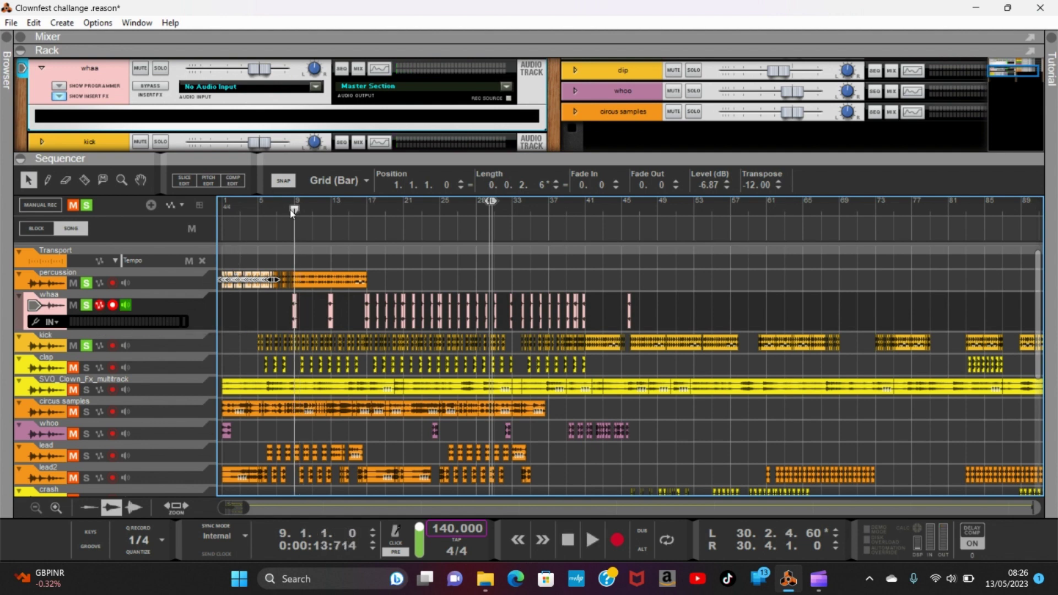
Step: Unsolo the percussion and kick tracks and play the whaa track alone from bar 8 into bar 10
left_click(284, 211)
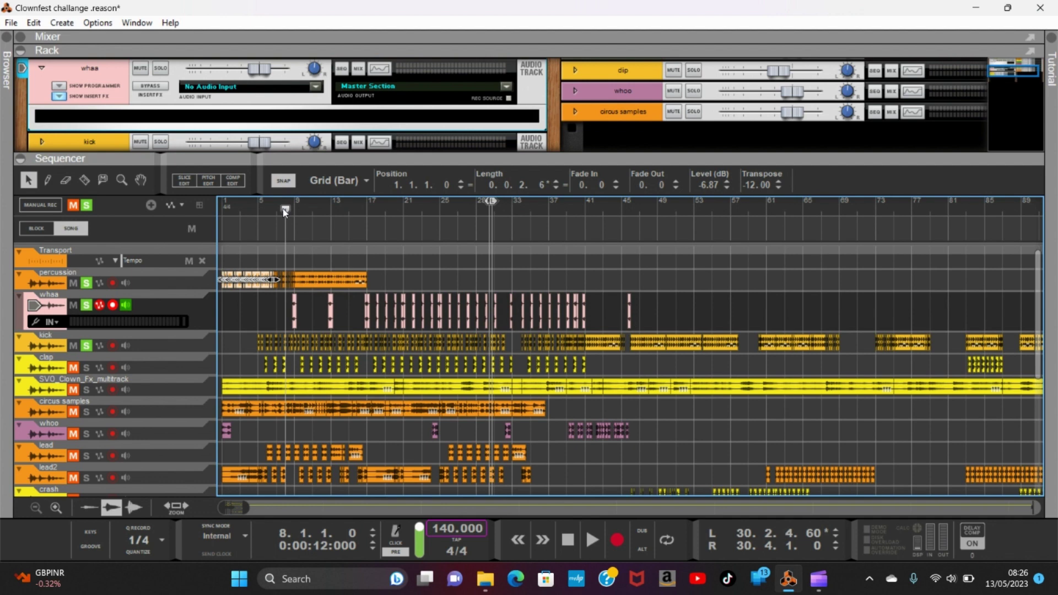
left_click(86, 283)
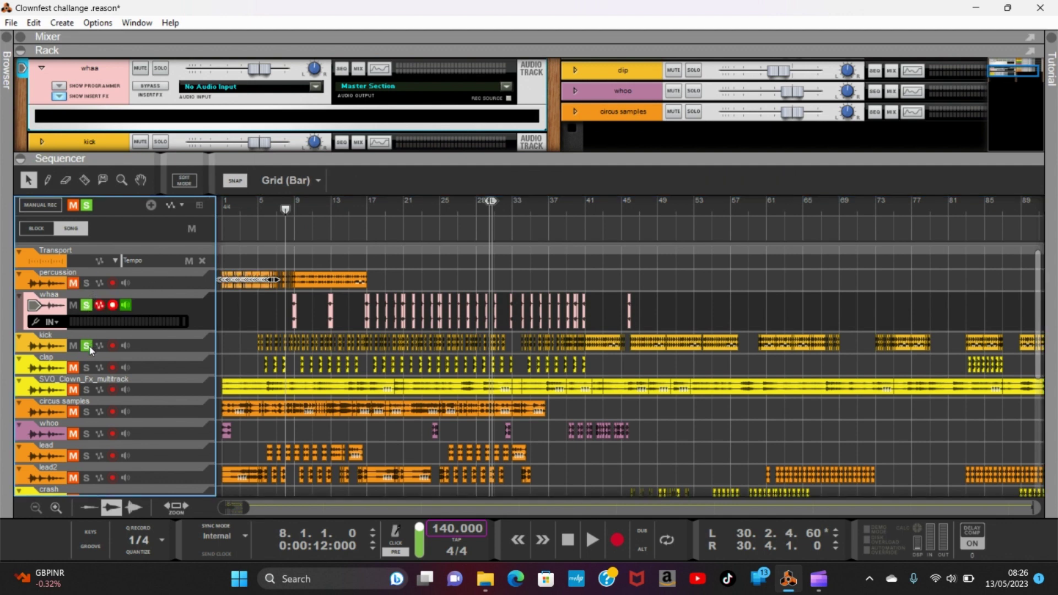
left_click(89, 348)
key("space")
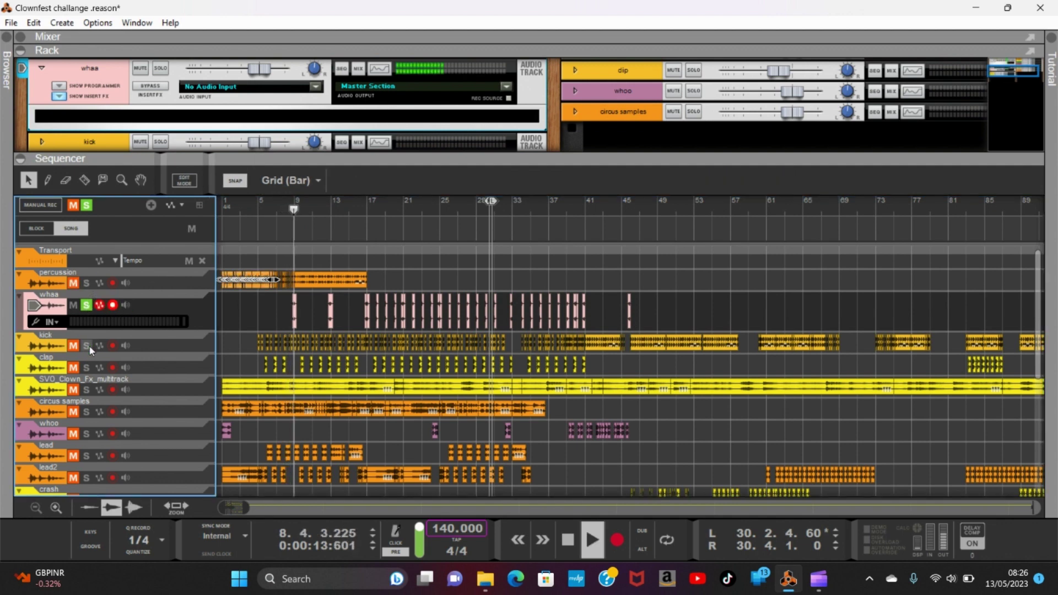
key("space")
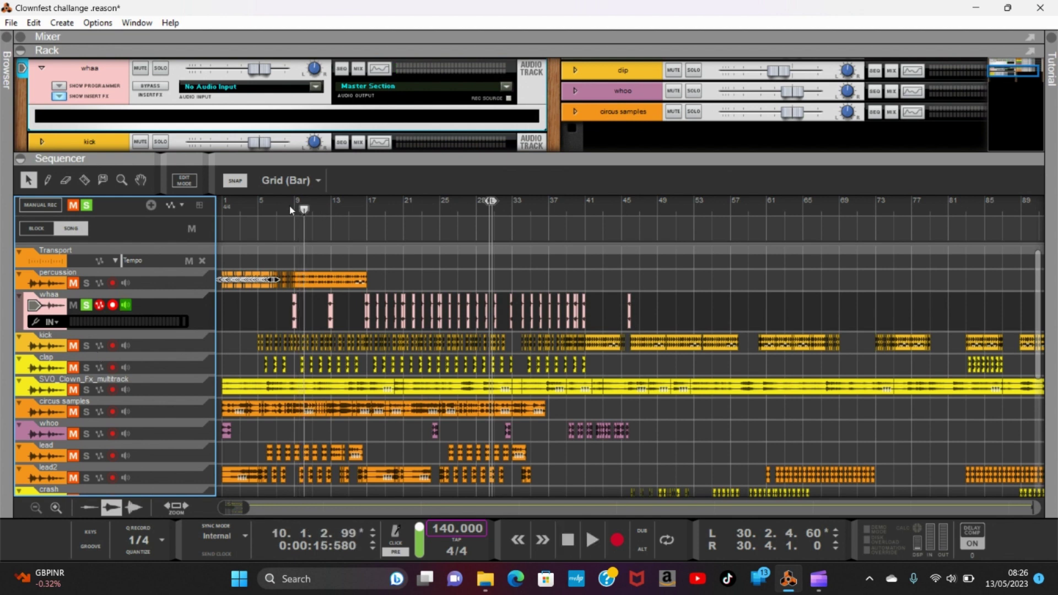
Step: Audition the soloed whaa samples around bar 13 and in the denser section up to bar 19
key("space")
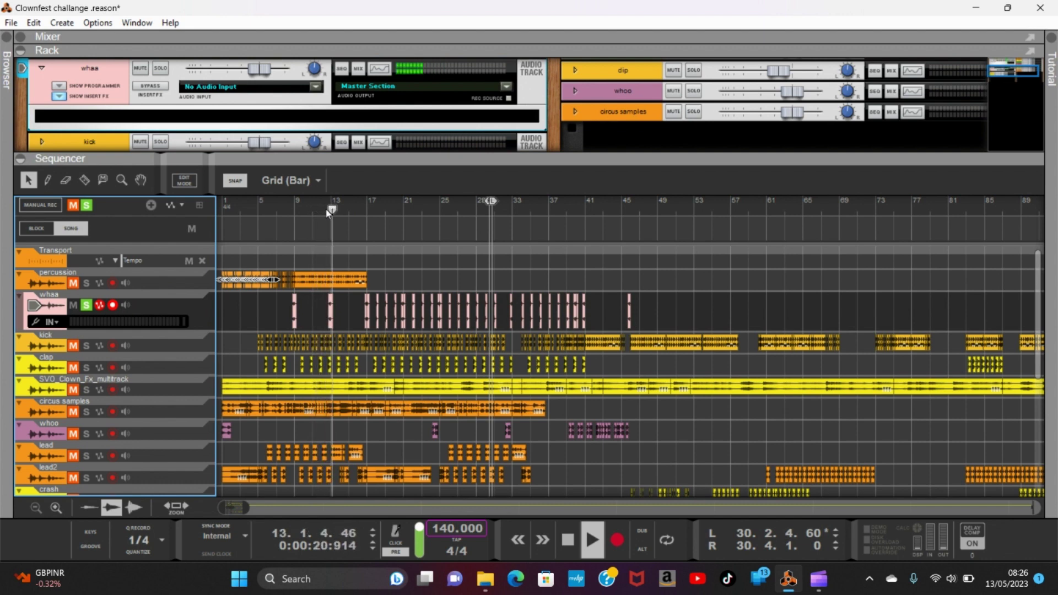
key("space")
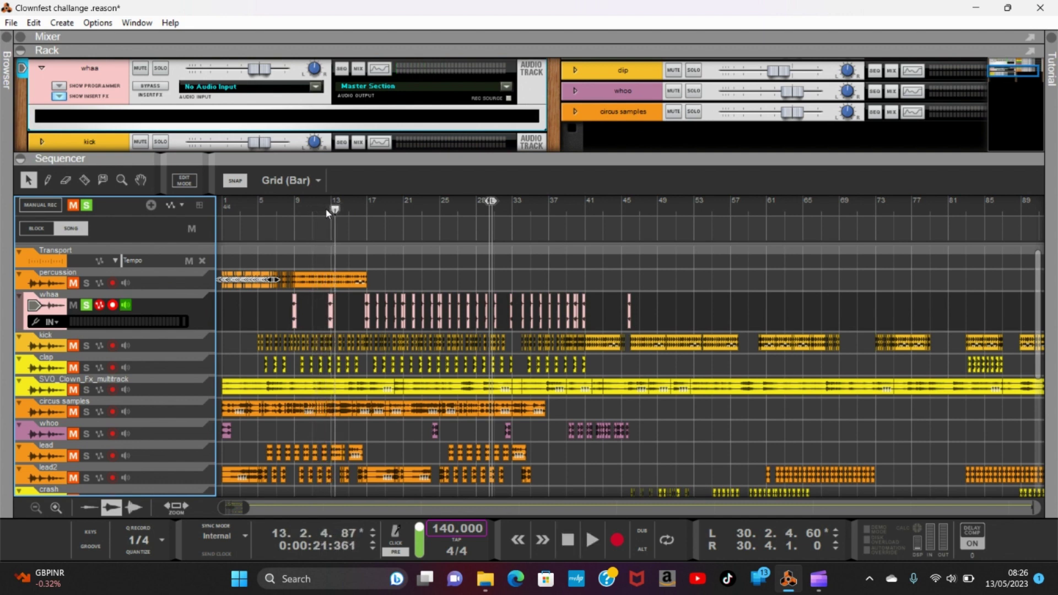
left_click(363, 214)
key("space")
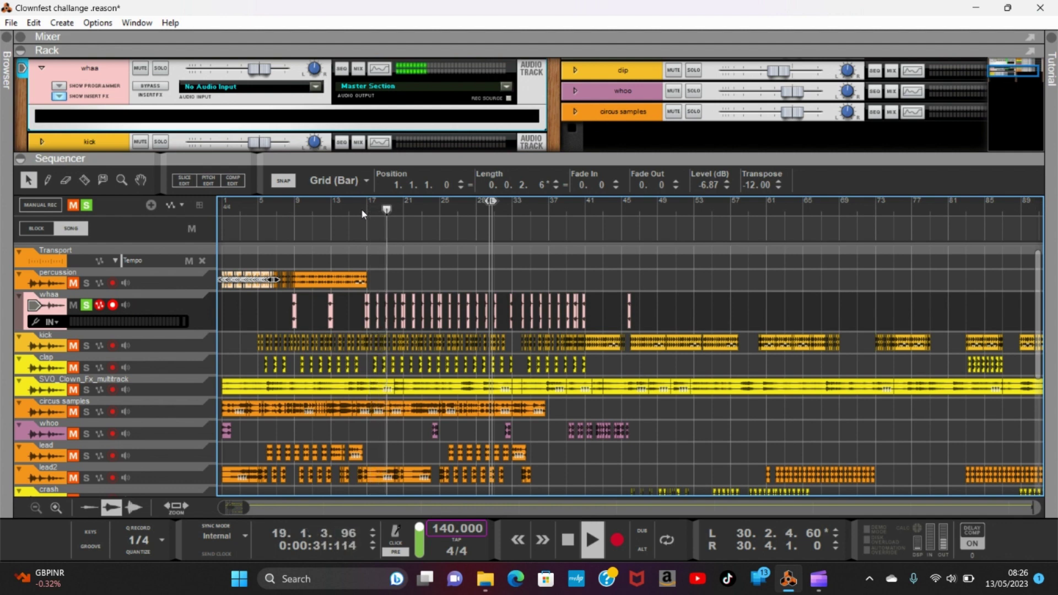
key("space")
Step: Unsolo the whaa track, return the song position to bar 1, and play the opening of the unsoloed mix briefly
left_click(294, 206)
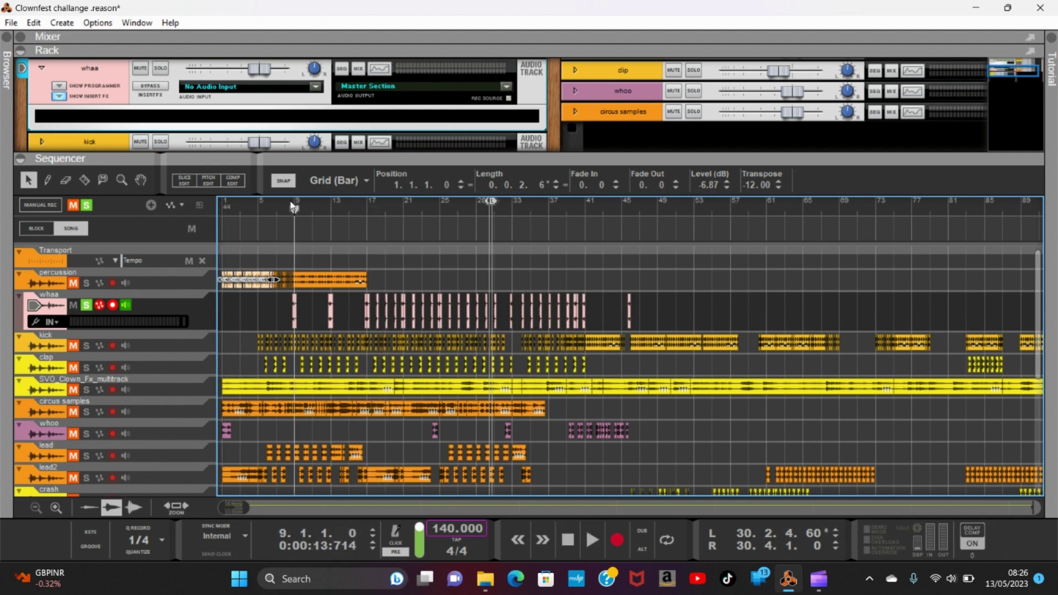
left_click_drag(294, 207, 279, 208)
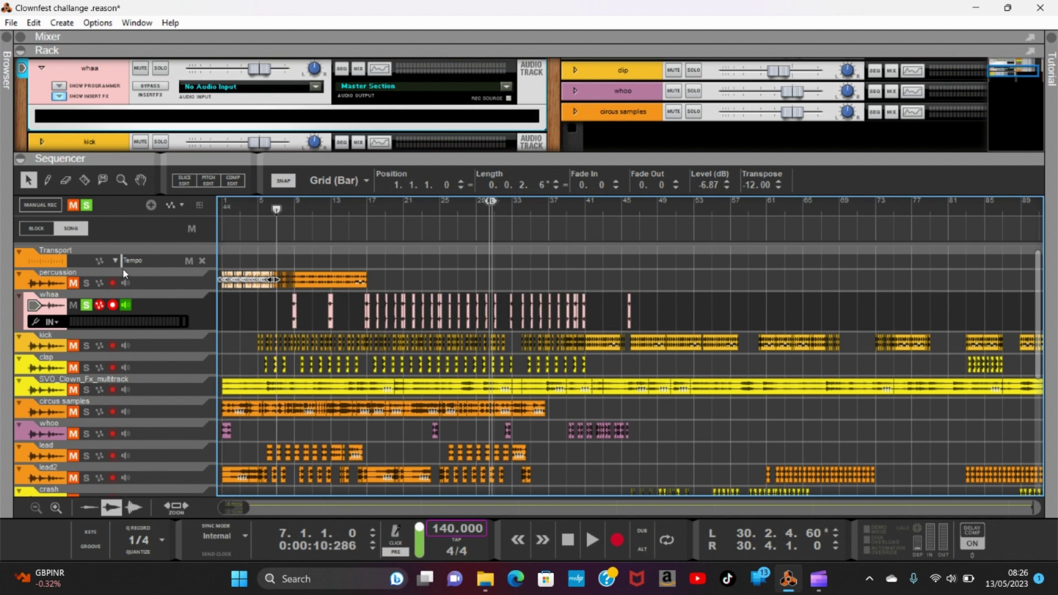
left_click(87, 306)
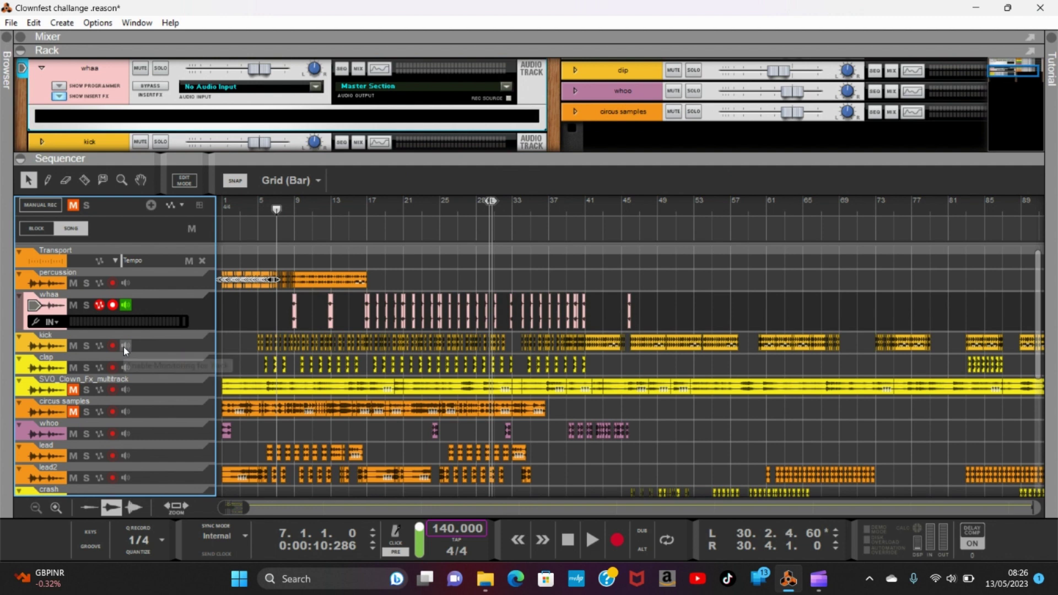
key("Home")
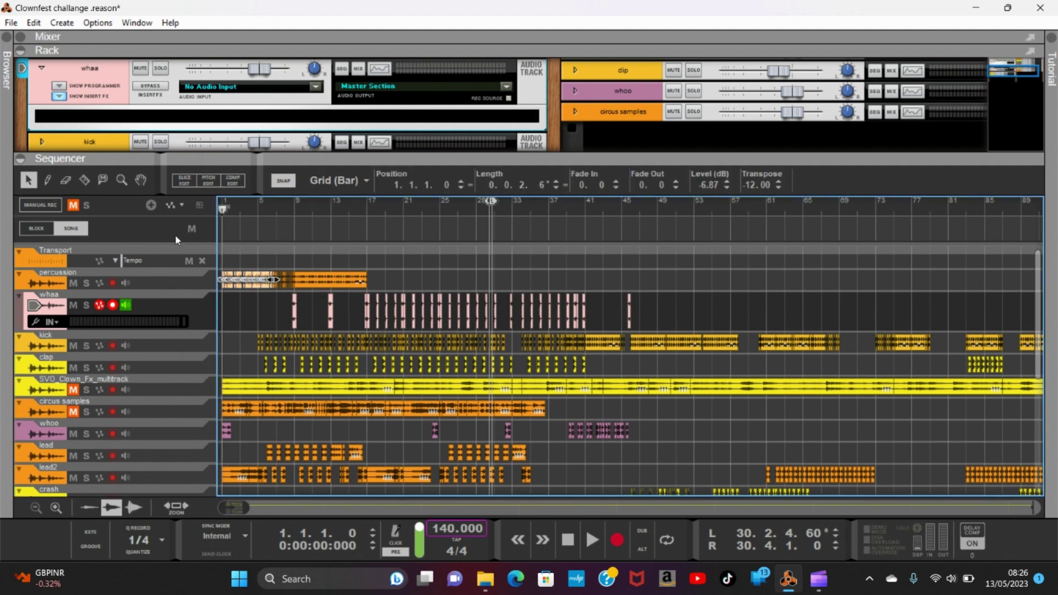
key("space")
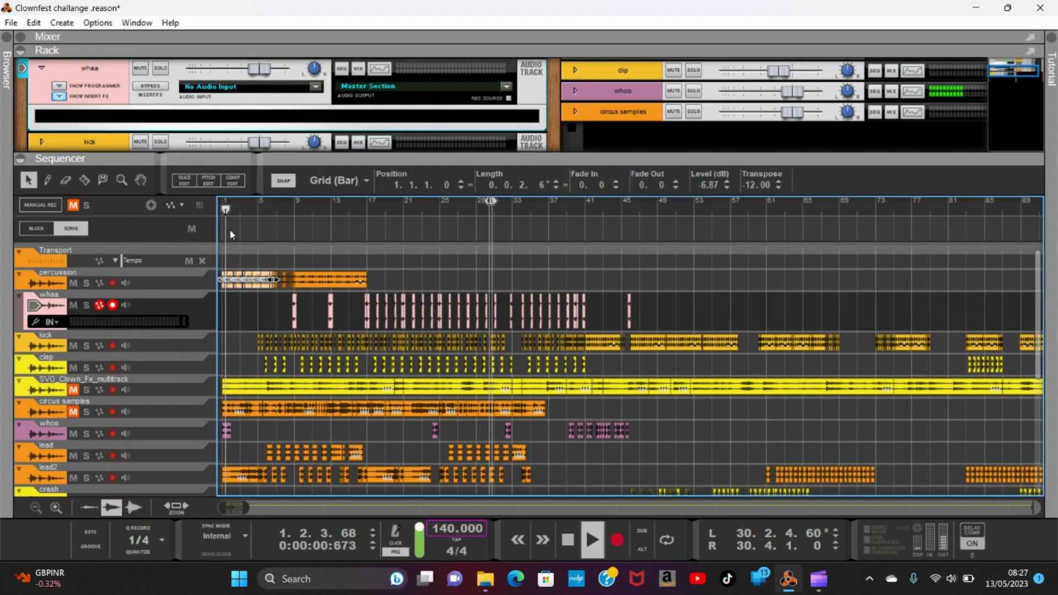
key("space")
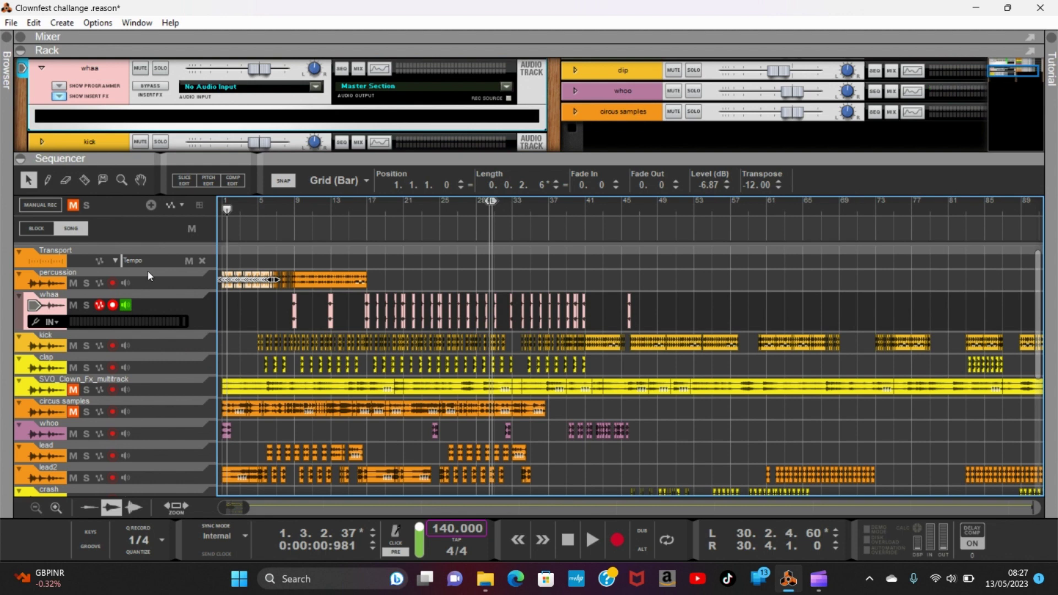
Step: Solo the percussion, whaa, kick and clap tracks and play them together from bar 1 into bar 3
left_click(87, 282)
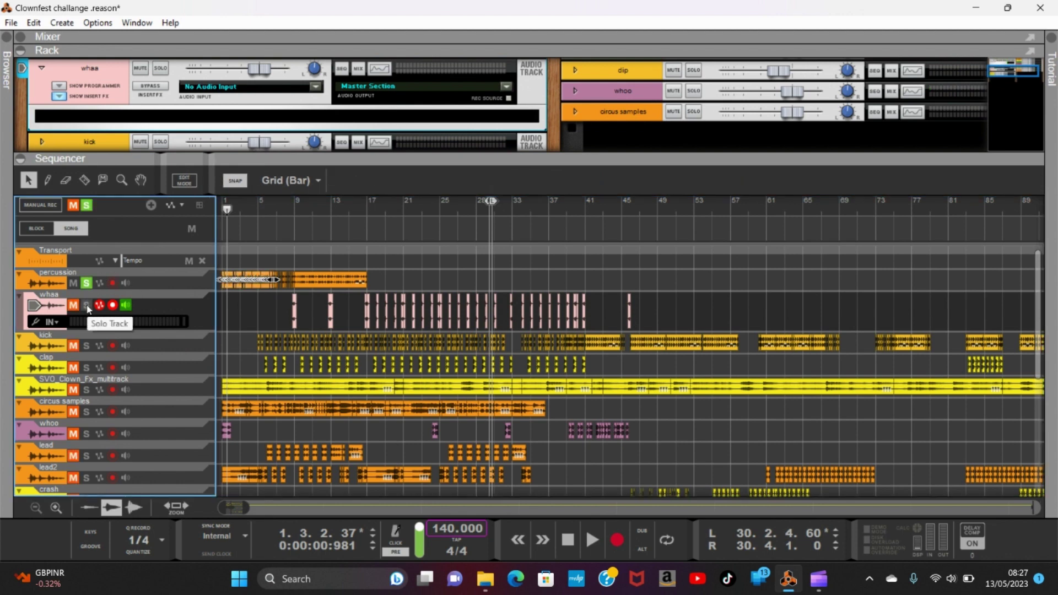
left_click(87, 306)
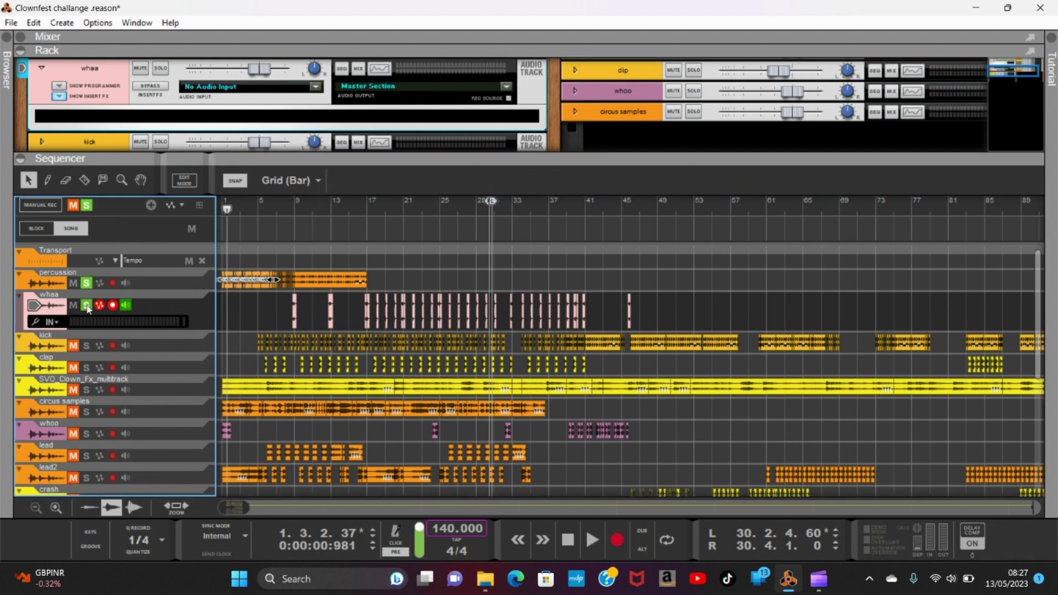
left_click(87, 346)
left_click(88, 369)
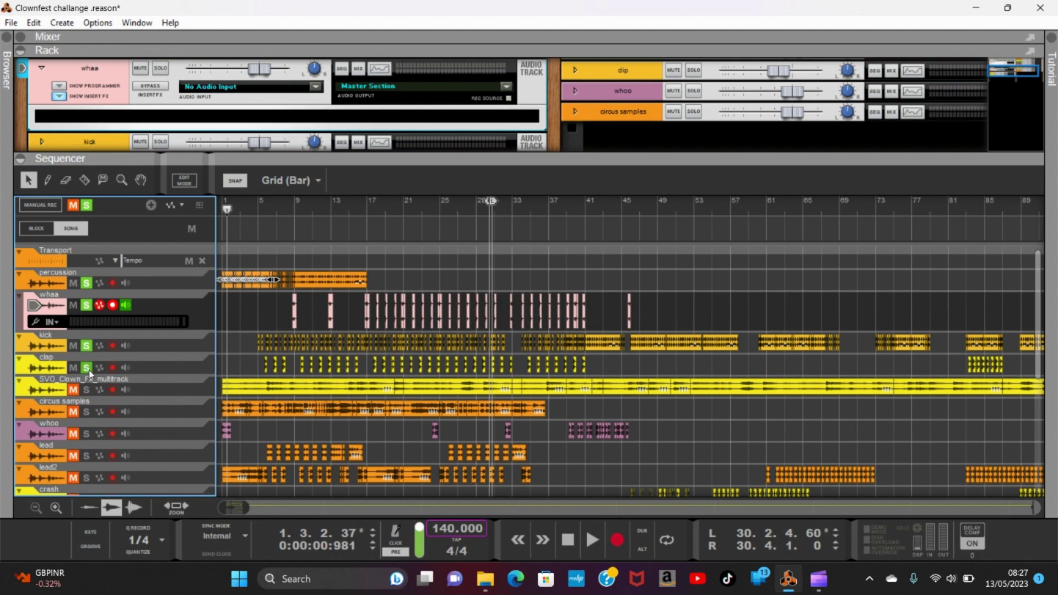
key("space")
scroll(342, 368, "down", 1)
scroll(342, 368, "down", 3)
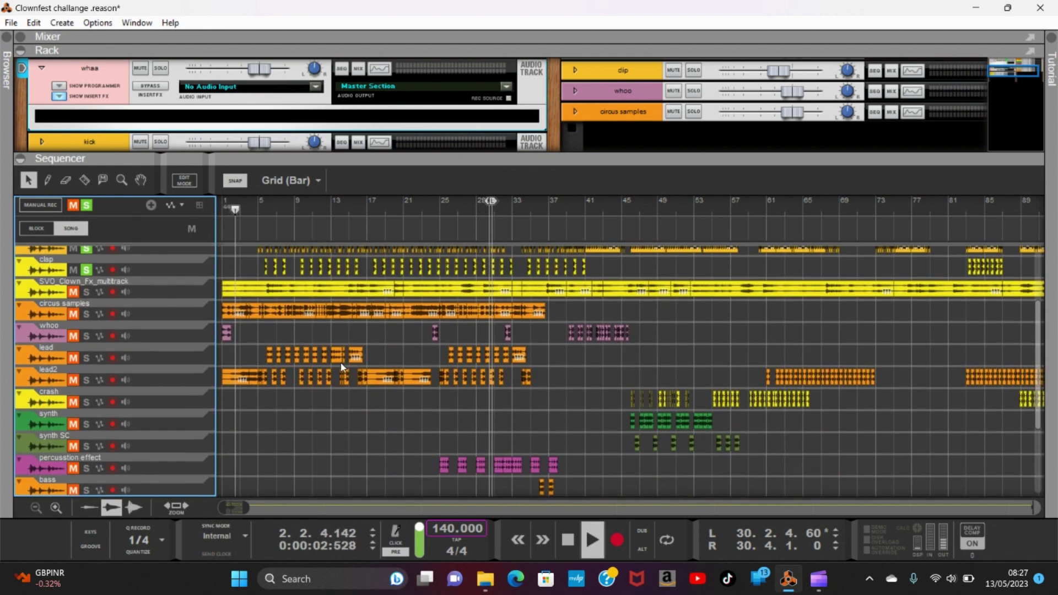
scroll(342, 367, "up", 4)
scroll(341, 368, "down", 3)
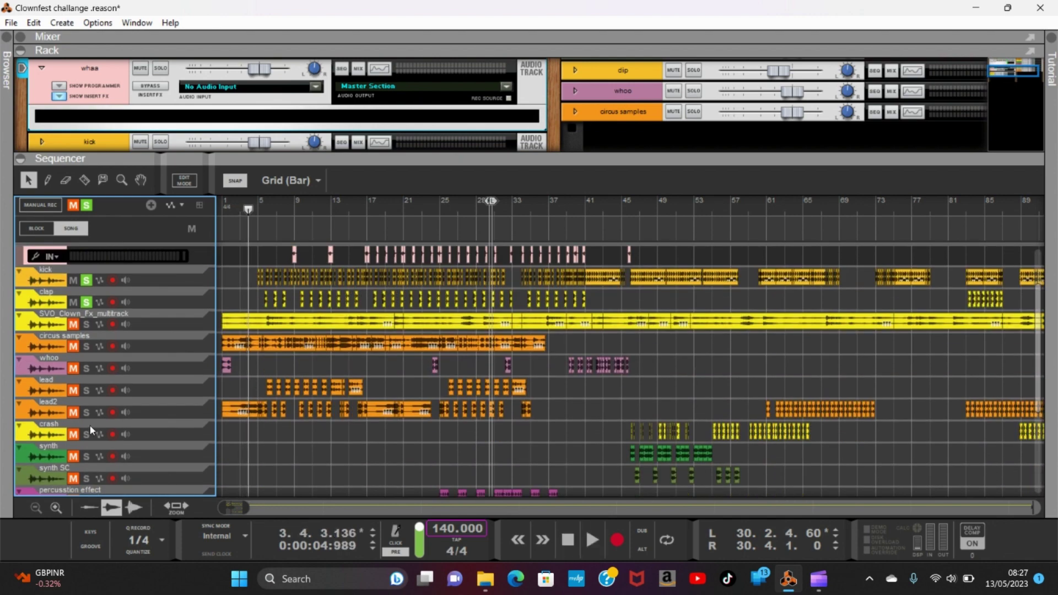
Step: Select and solo the lead2 track alongside the others and play from bar 1 through bar 5
left_click(54, 417)
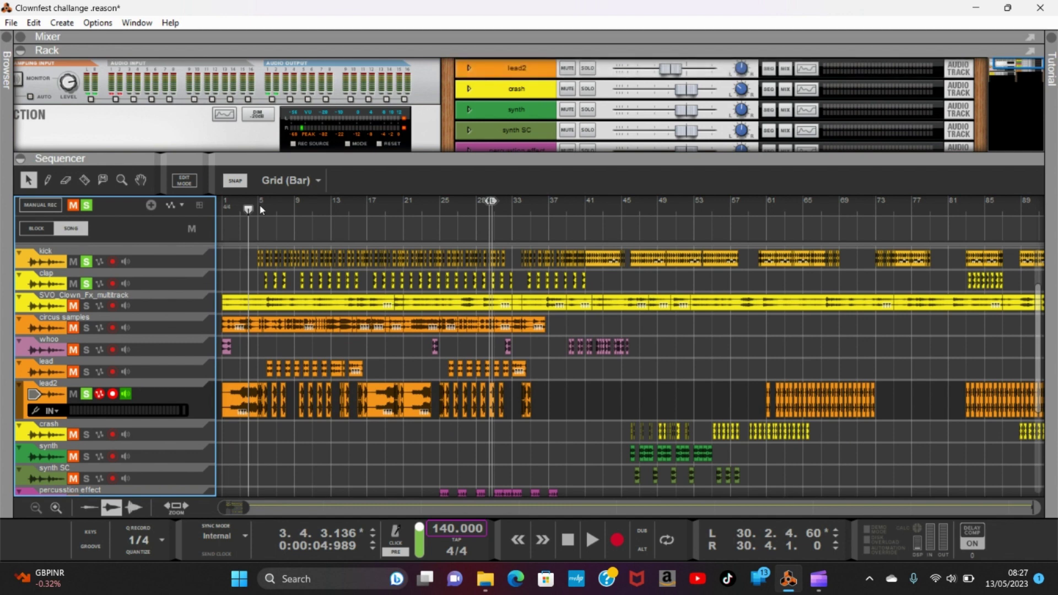
left_click(224, 210)
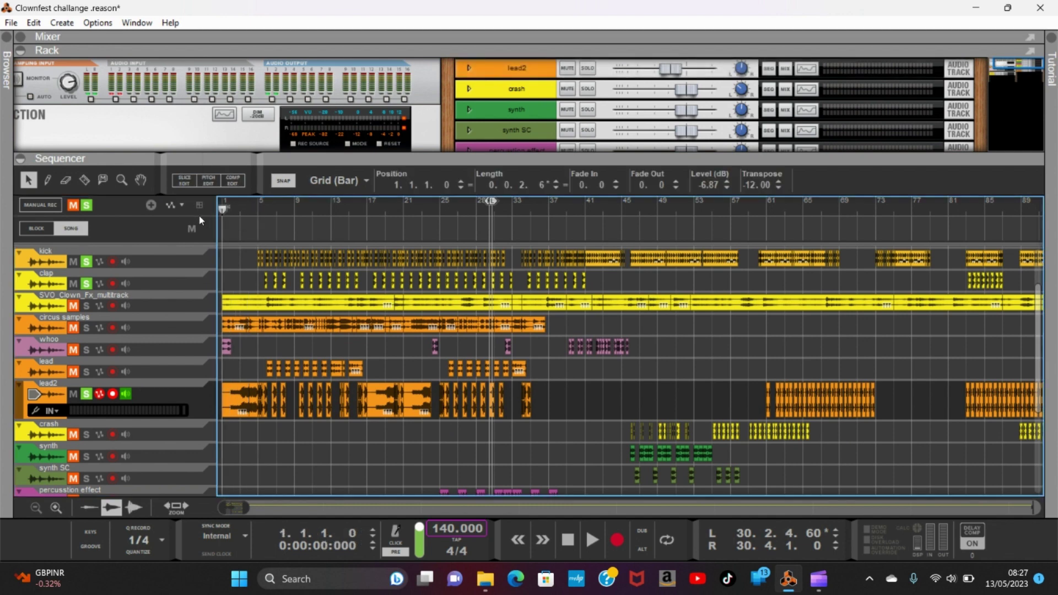
key("space")
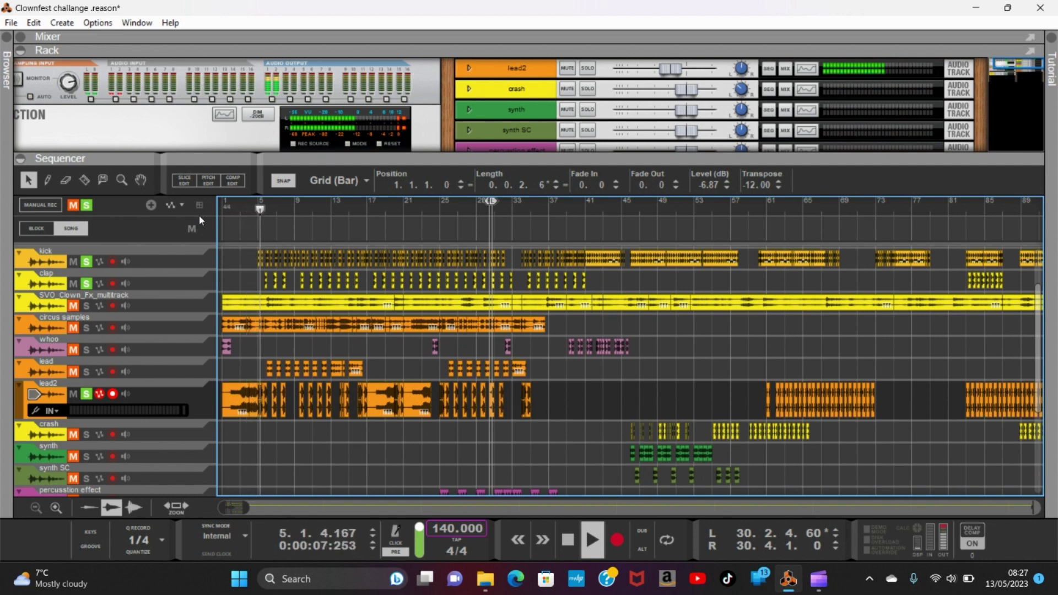
key("space")
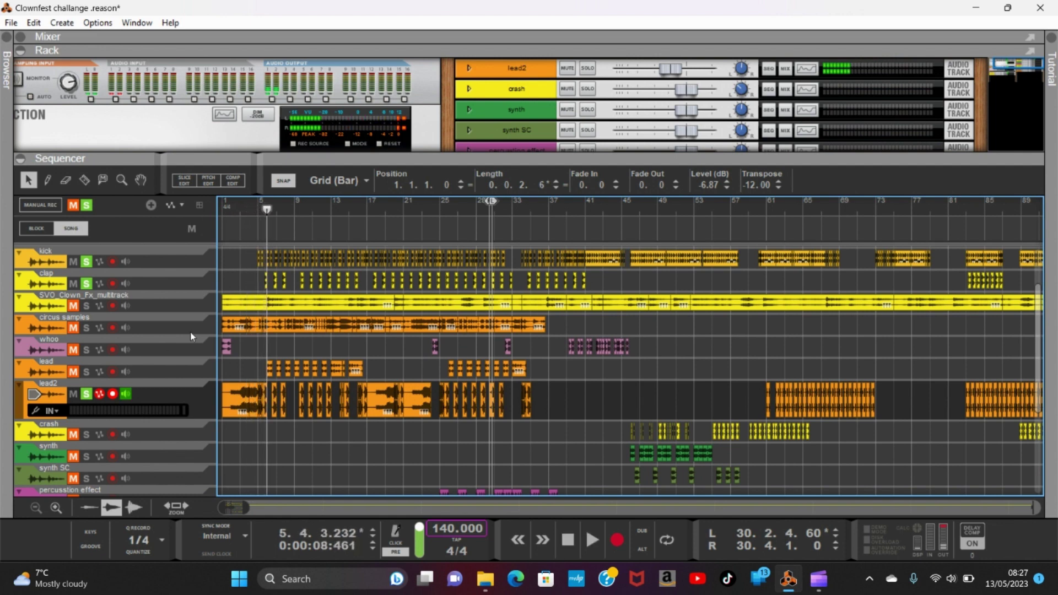
Step: Open the first lead2 clip for slice editing, replay from bar 1, close the clip editing, and clear all track solos
double_click(238, 413)
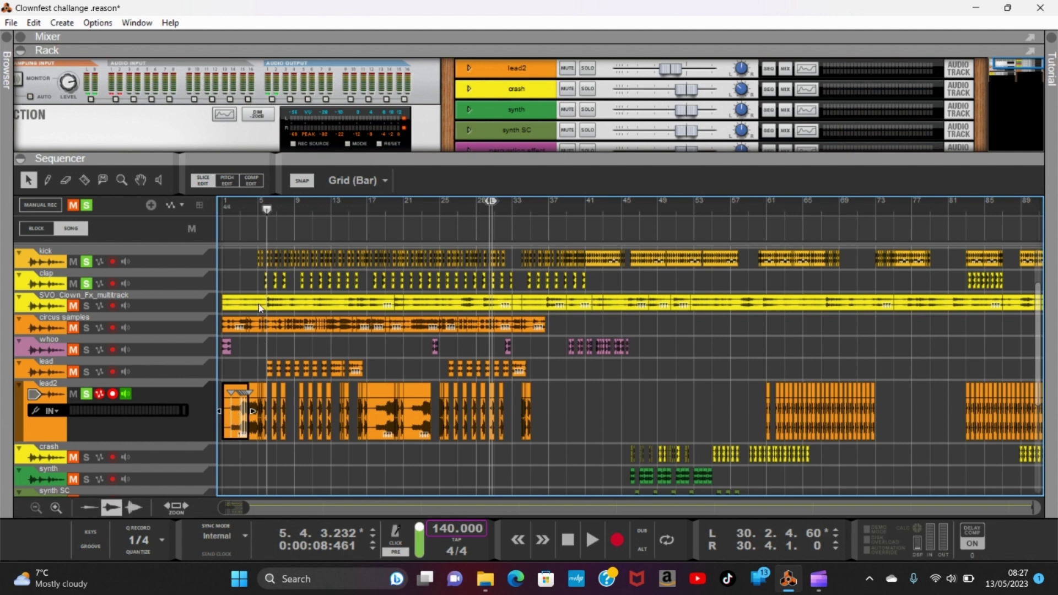
left_click_drag(246, 210, 167, 210)
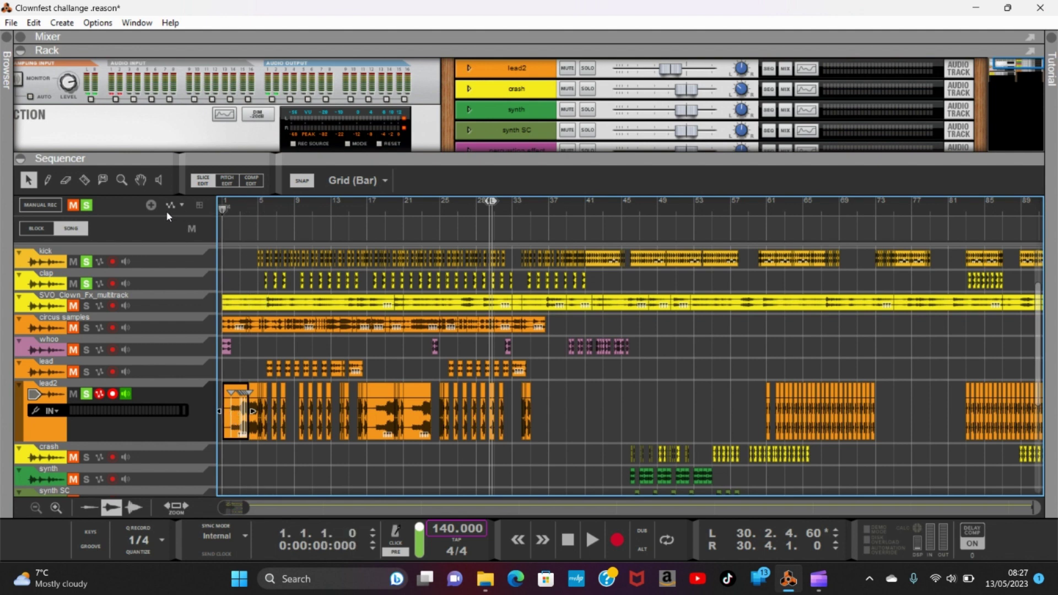
key("space")
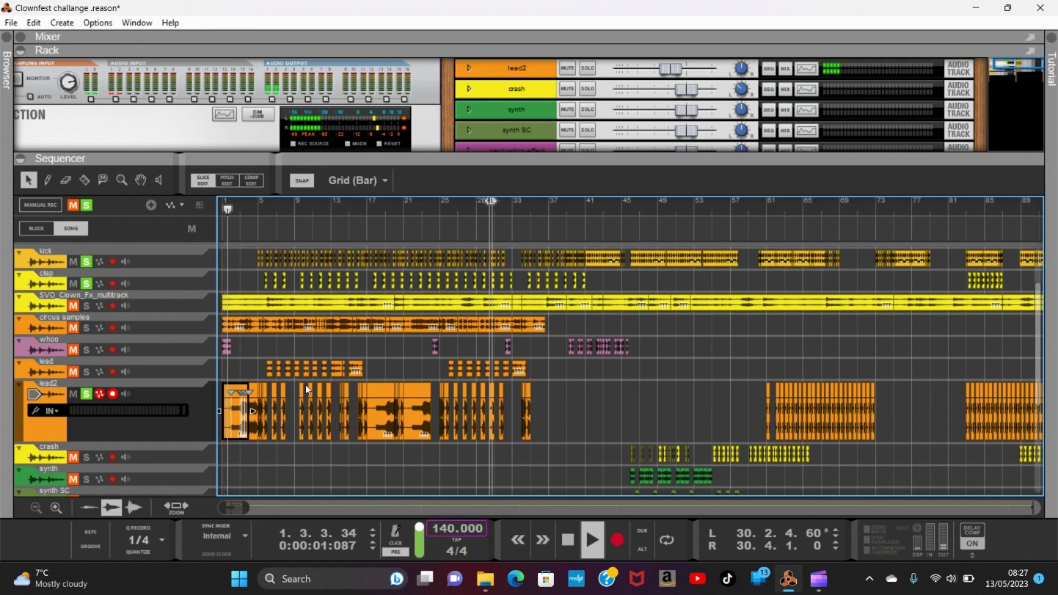
left_click(393, 456)
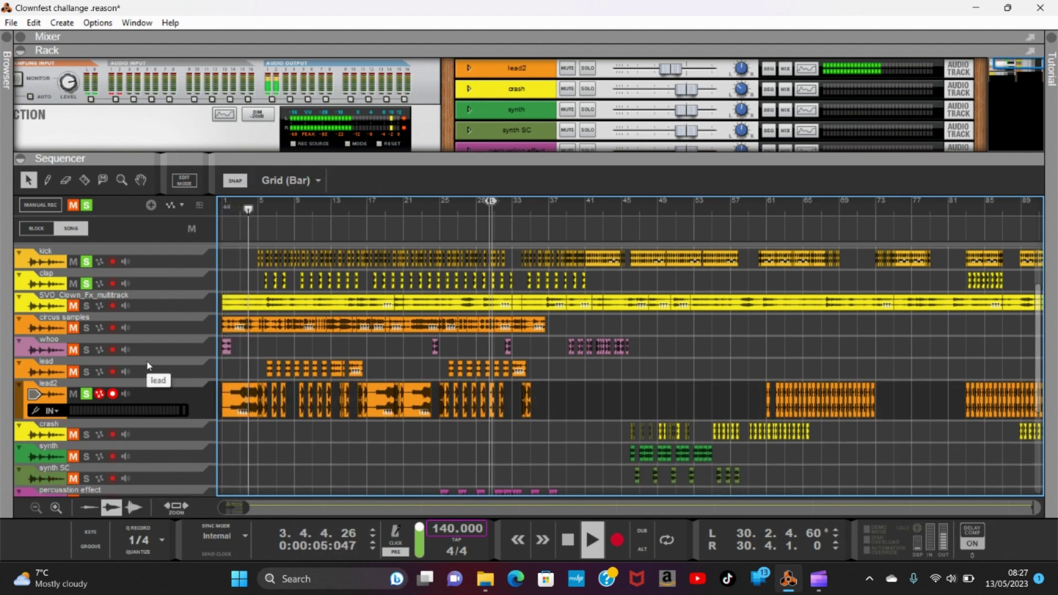
left_click(86, 205)
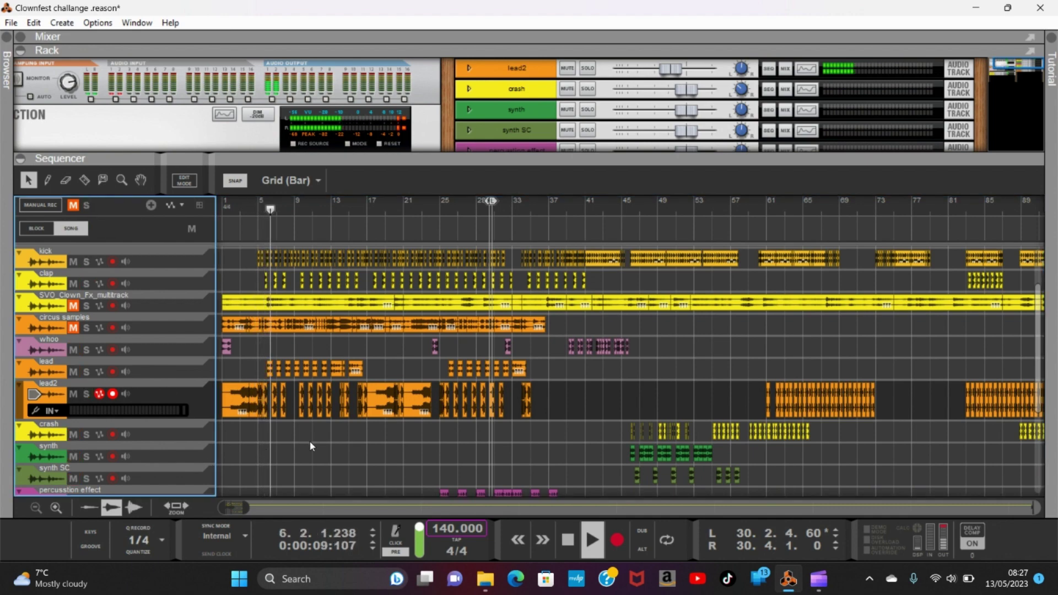
Step: Select the lead track, compare its sound with the Spectrum EQ switched off and on, and stop playback
scroll(310, 441, "down", 3)
scroll(309, 441, "up", 3)
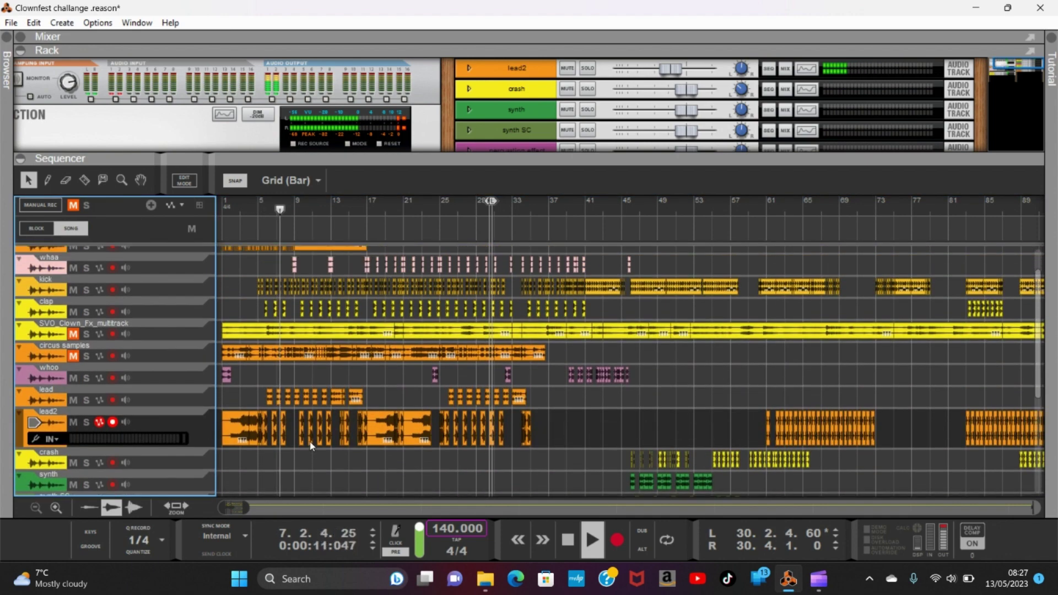
left_click(47, 400)
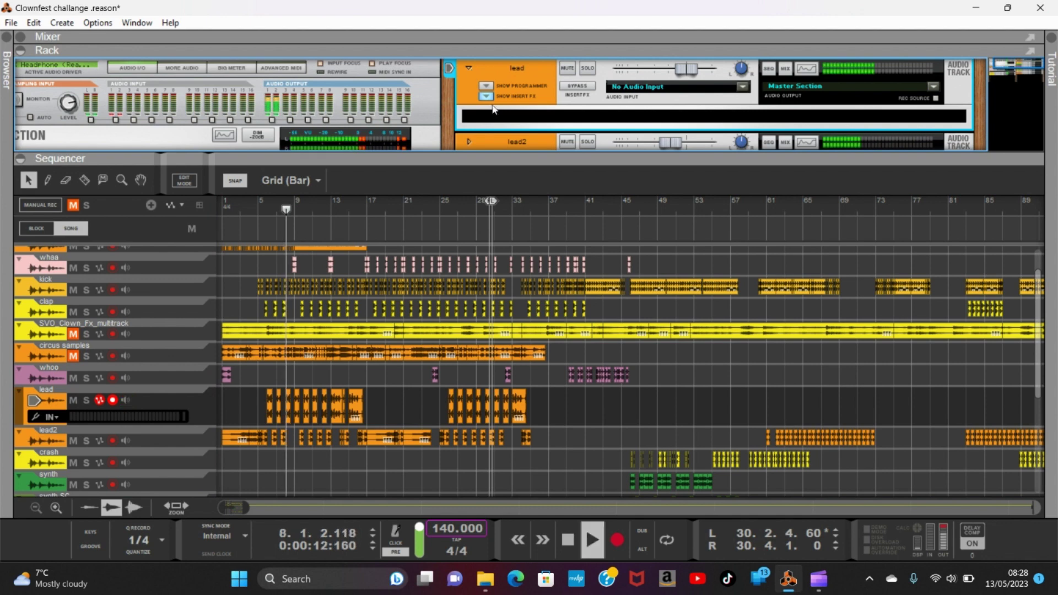
left_click(806, 69)
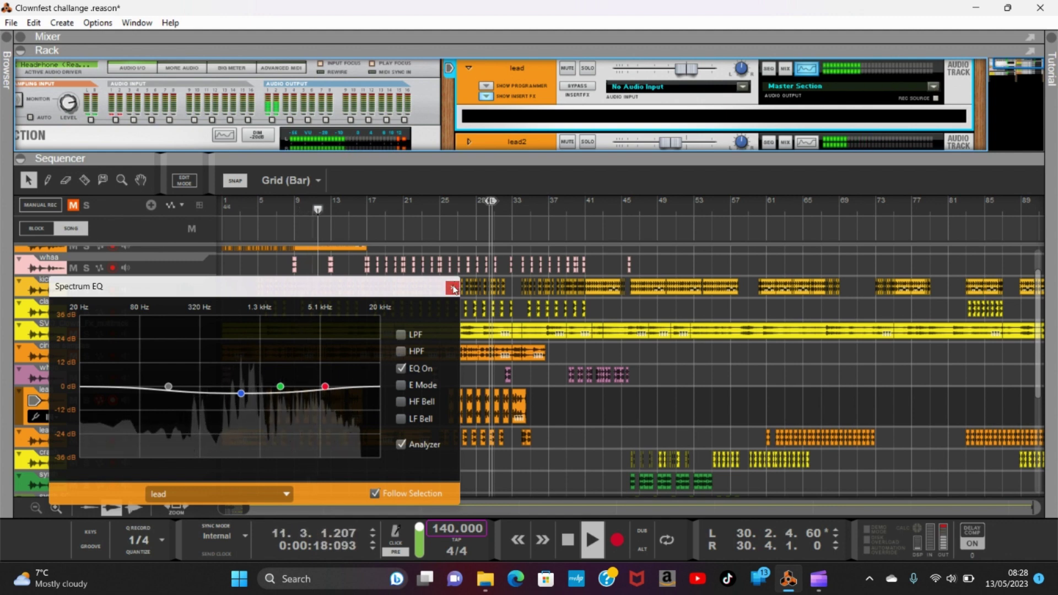
left_click(401, 369)
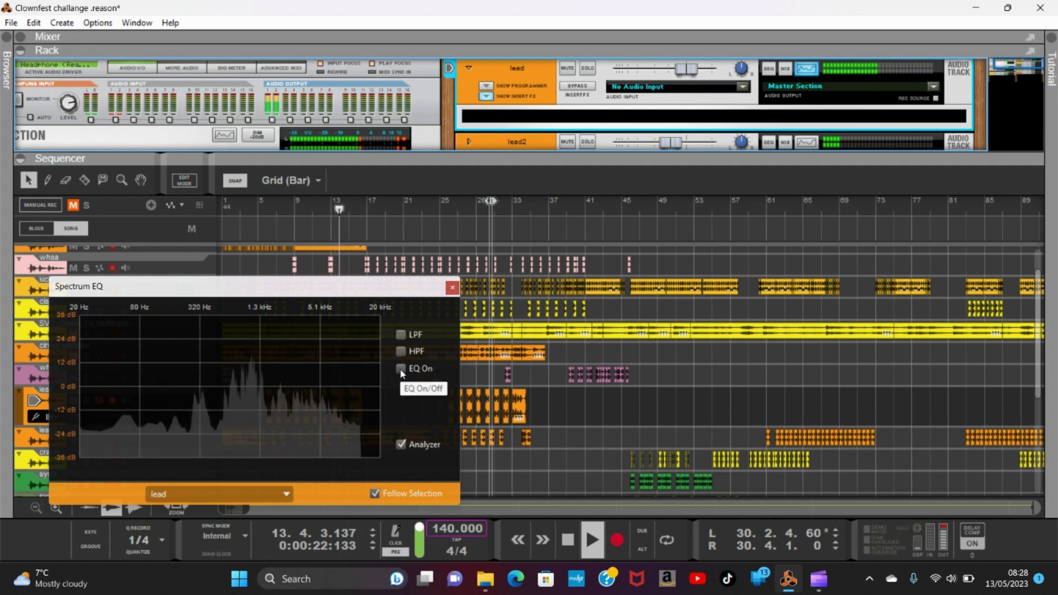
left_click(402, 369)
left_click(452, 289)
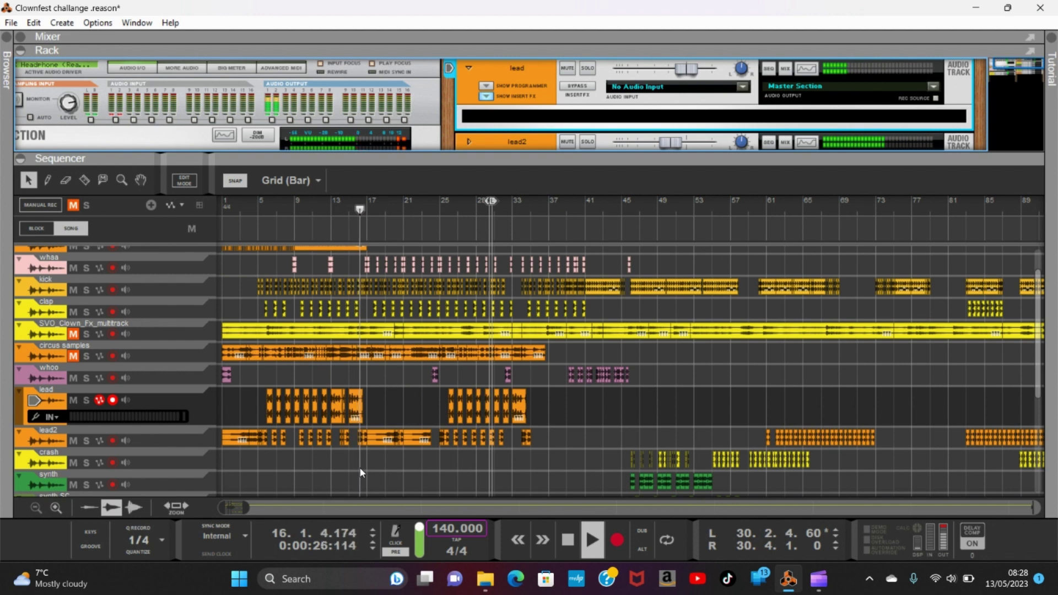
key("space")
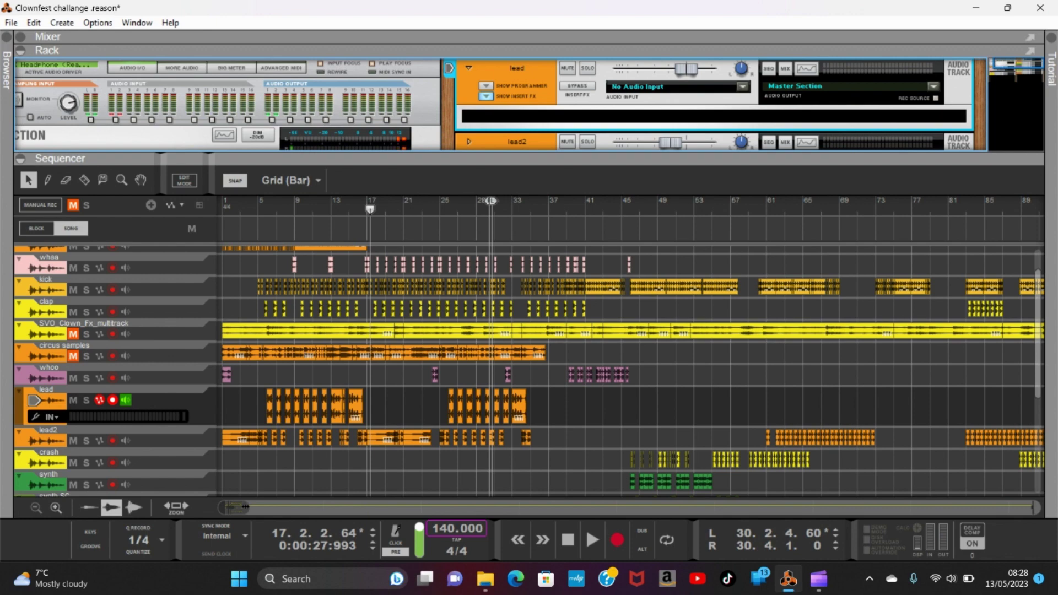
Step: Collapse the rack so the sequencer fills the window, and zoom the arrangement out to show all the song's clips
scroll(632, 369, "up", 1)
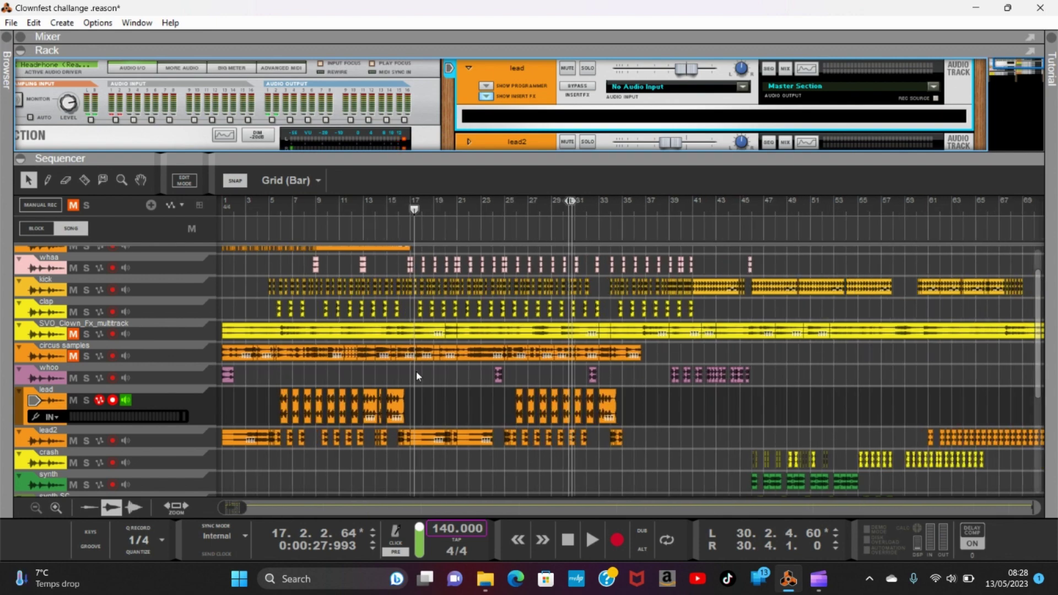
scroll(416, 375, "down", 5)
scroll(417, 377, "up", 10)
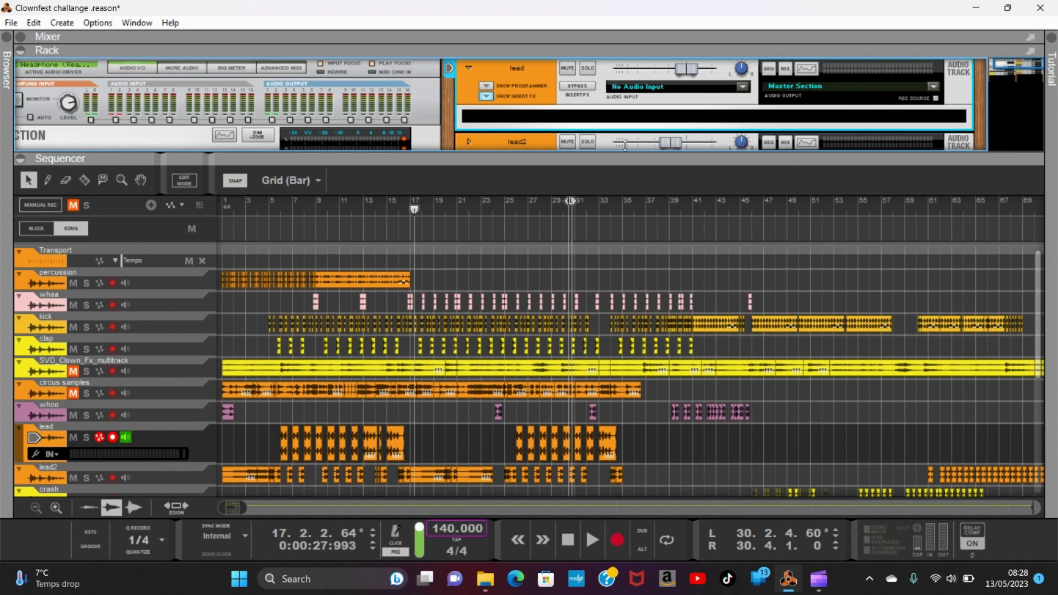
left_click_drag(626, 160, 653, 24)
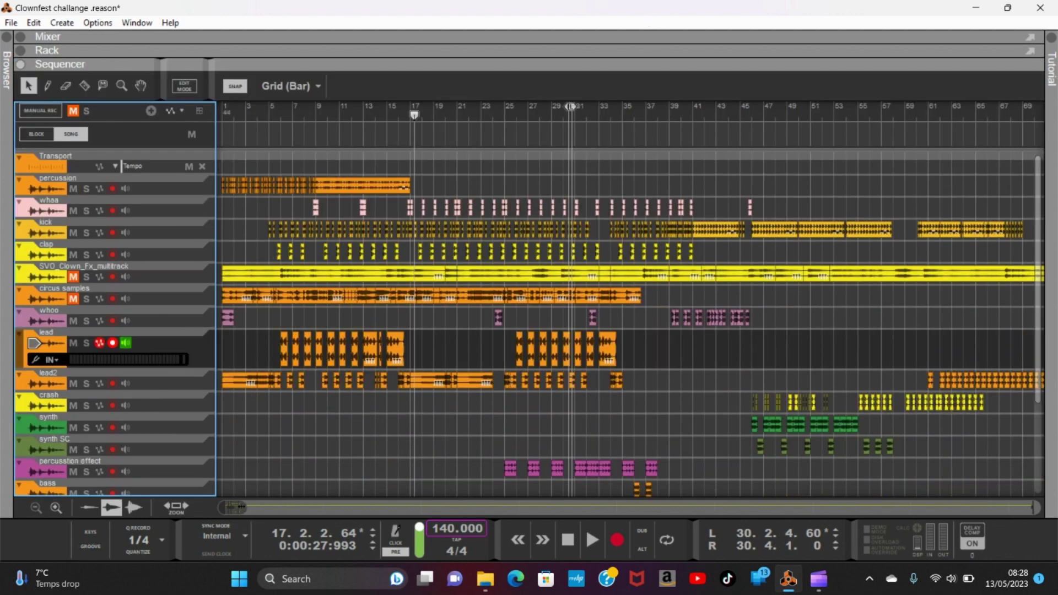
mouse_move(263, 509)
left_mouse_down()
mouse_move(282, 516)
mouse_move(264, 515)
left_mouse_up()
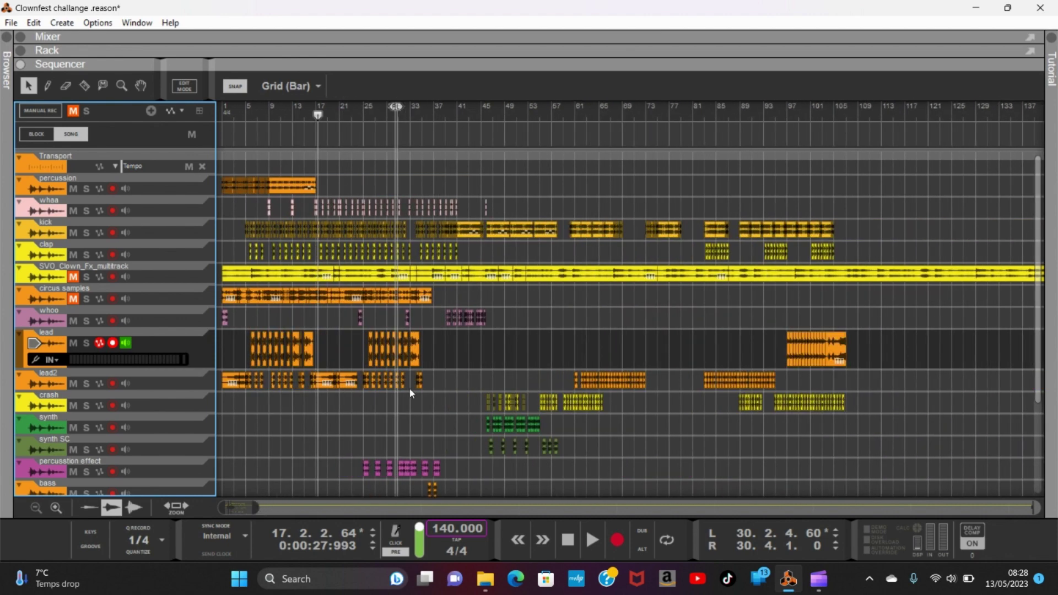
Step: Set the left locator to bar 1 and the right locator to bar 111, and play the song from bar 1
left_click(567, 544)
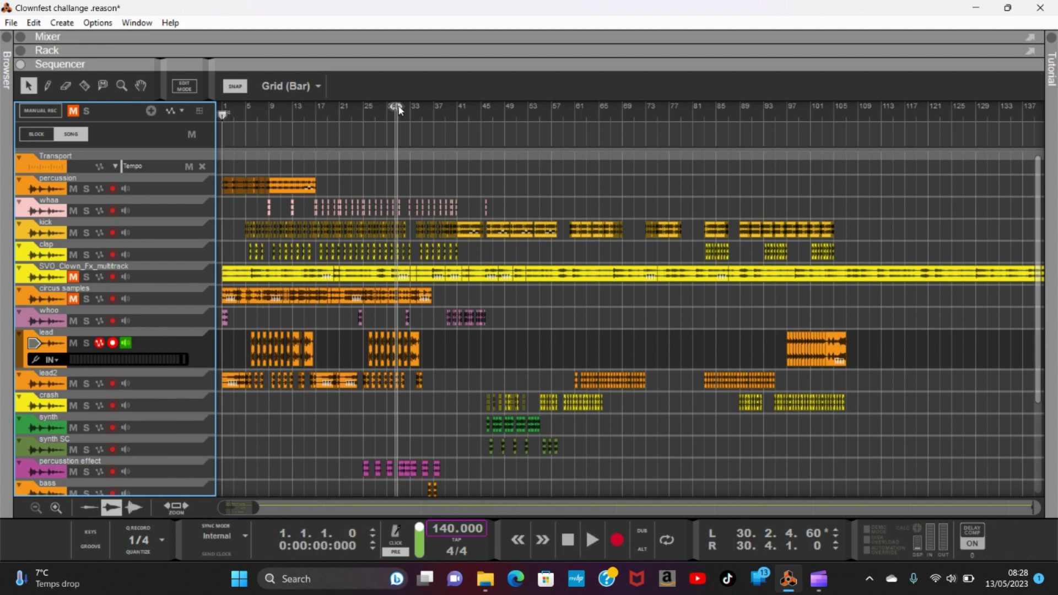
left_click_drag(401, 110, 160, 123)
left_click_drag(396, 110, 865, 153)
scroll(739, 316, "down", 5)
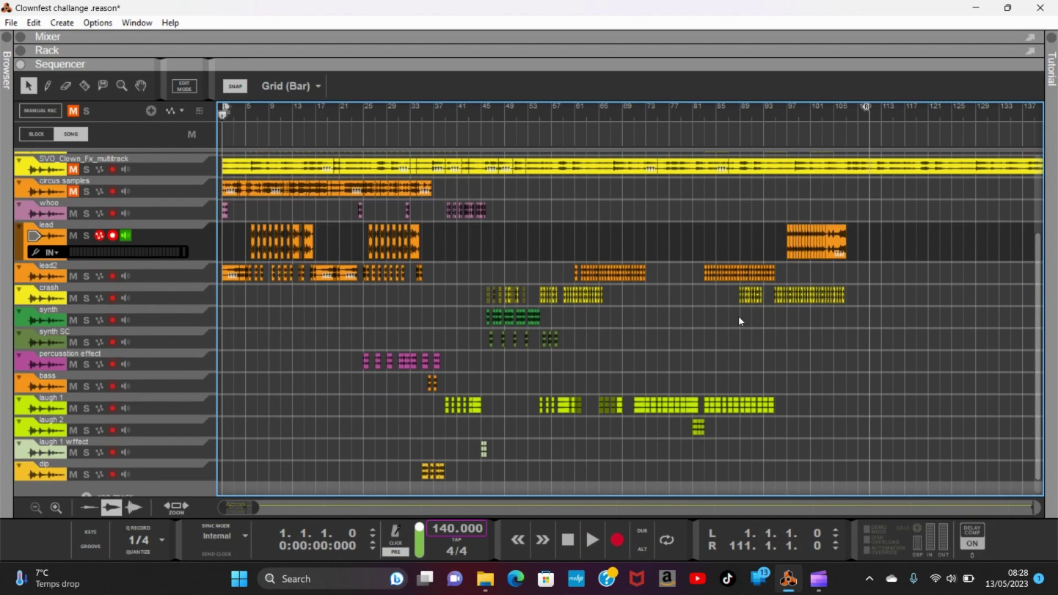
scroll(658, 368, "up", 5)
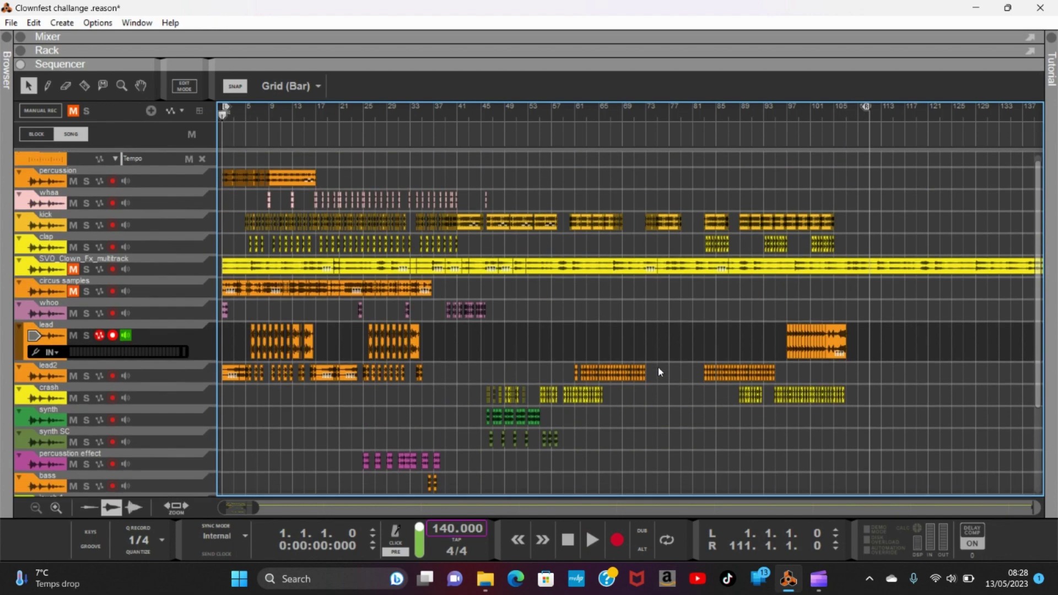
left_click(590, 544)
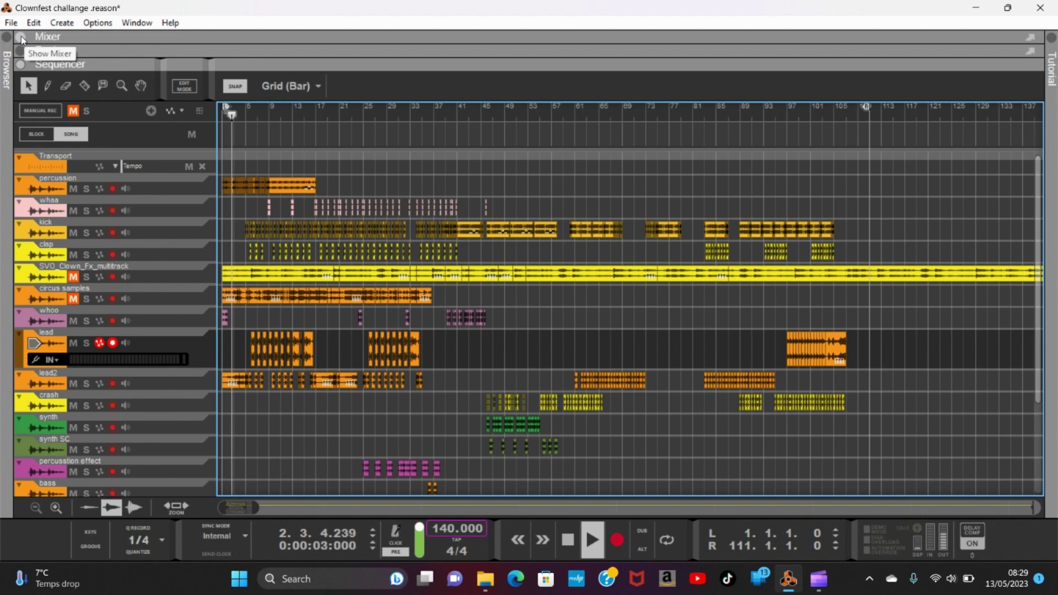
Step: Check the mixer channels briefly, hide the mixer, and review the tracks at a larger track height during playback
left_click(21, 37)
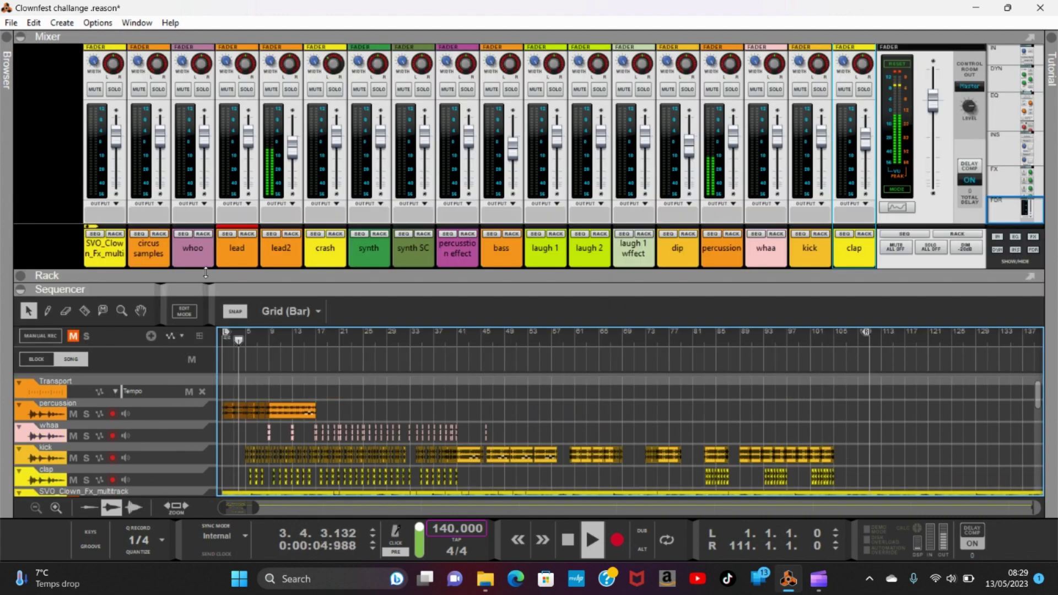
left_click_drag(205, 273, 268, 3)
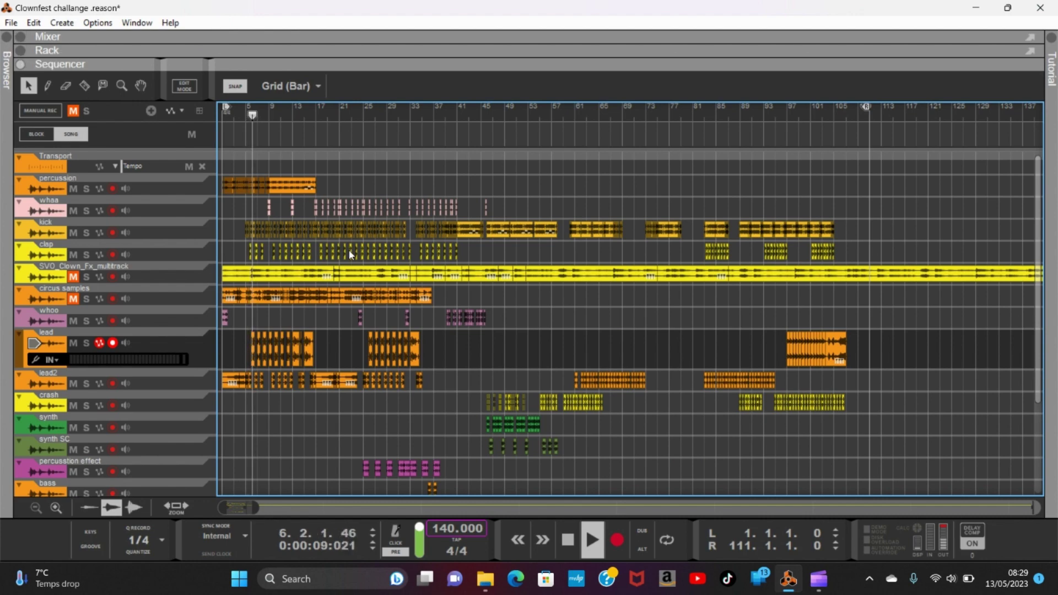
scroll(350, 255, "up", 2)
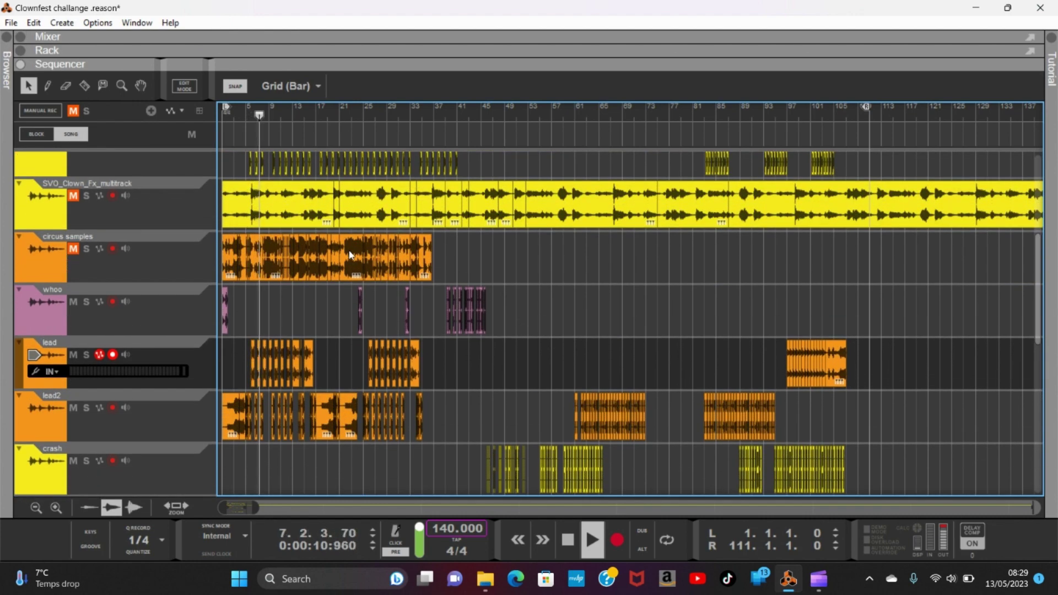
scroll(350, 255, "up", 1)
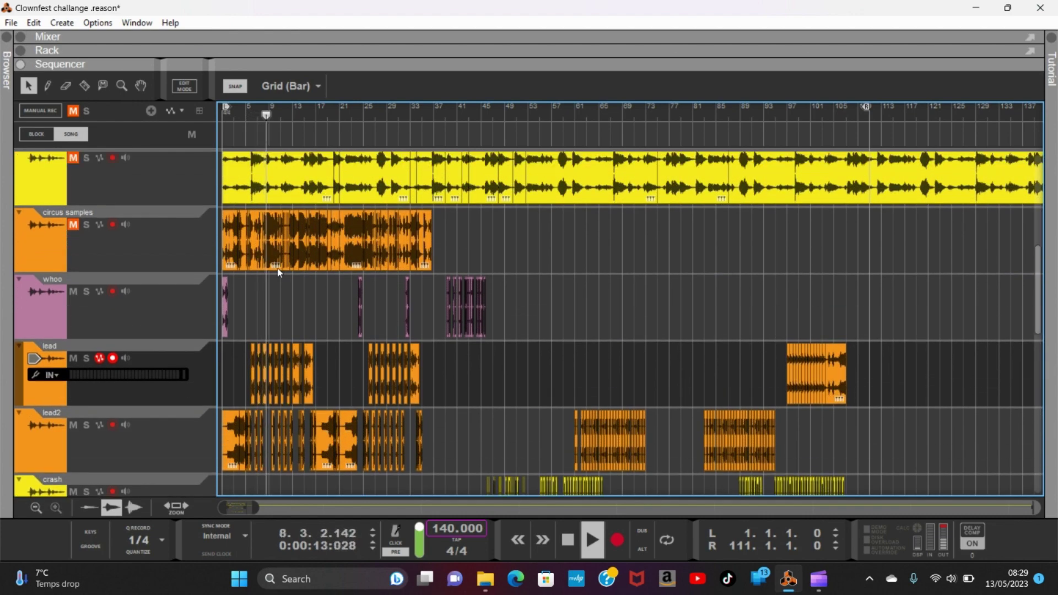
scroll(278, 272, "up", 5)
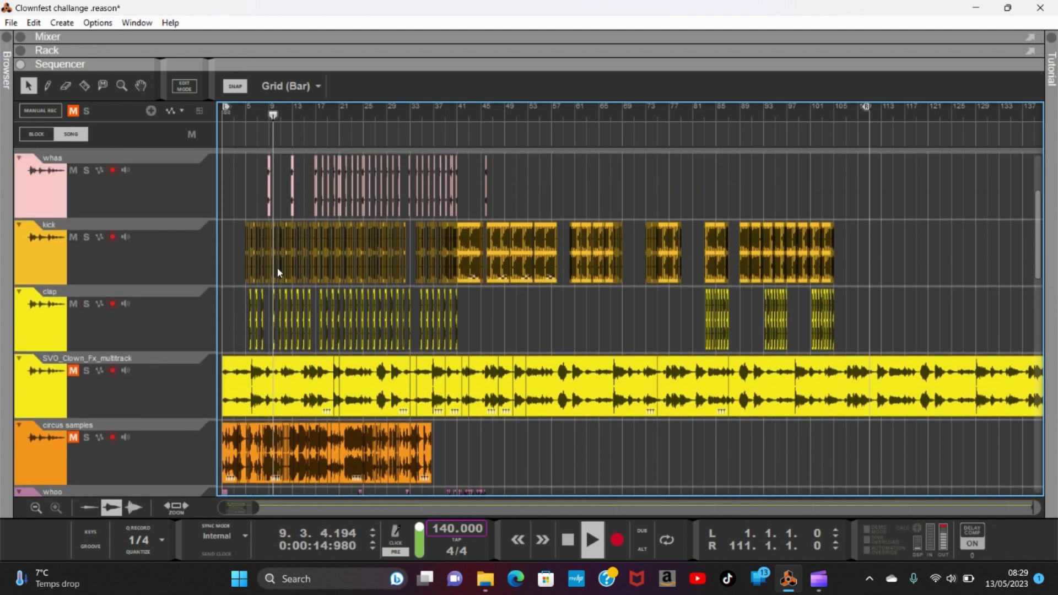
scroll(278, 271, "up", 1)
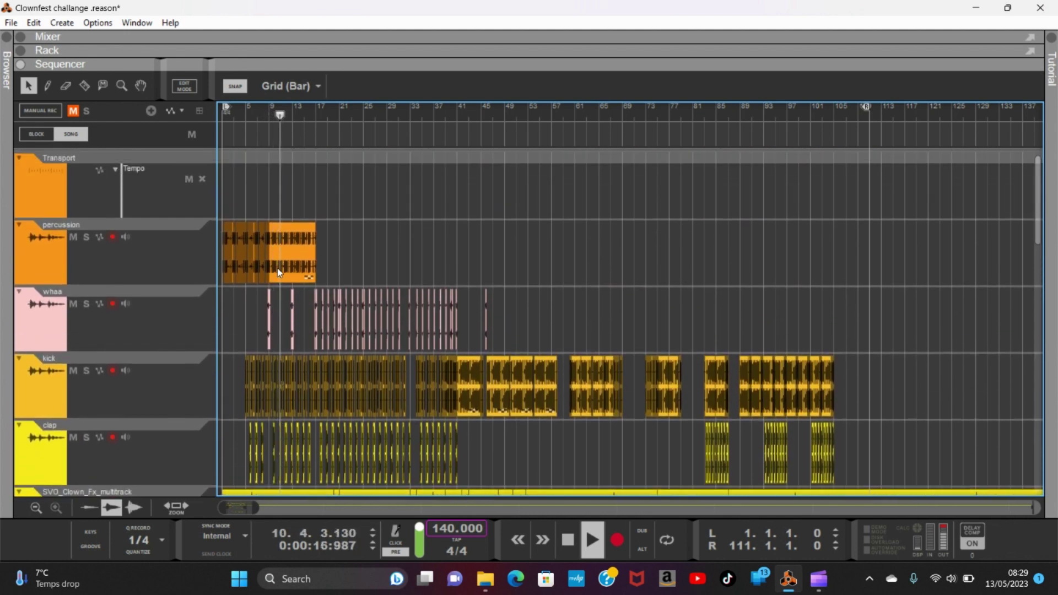
scroll(278, 271, "down", 4)
scroll(278, 271, "down", 10)
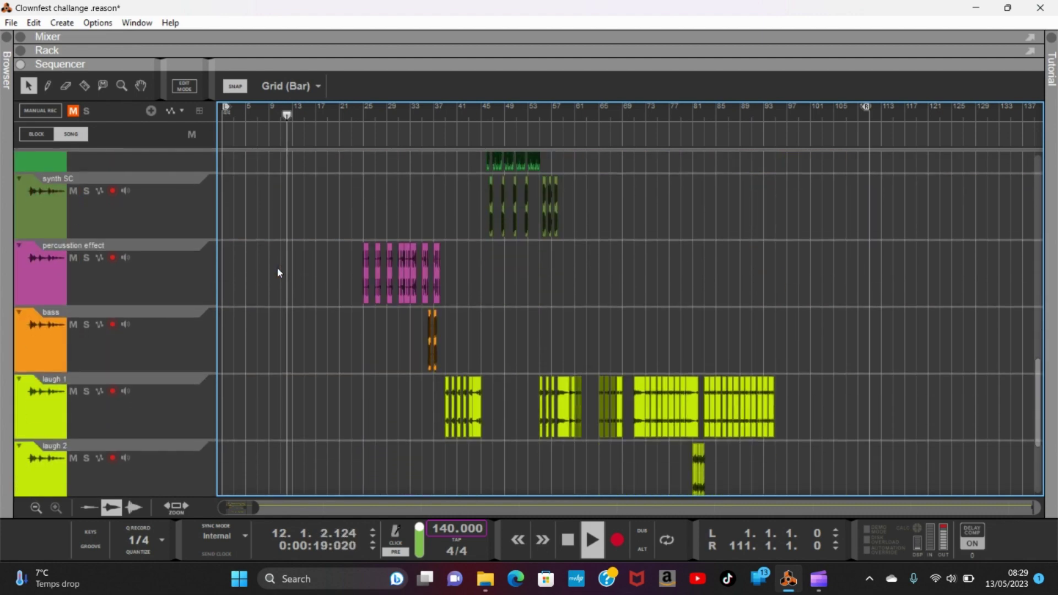
scroll(279, 272, "up", 2)
scroll(277, 272, "up", 10)
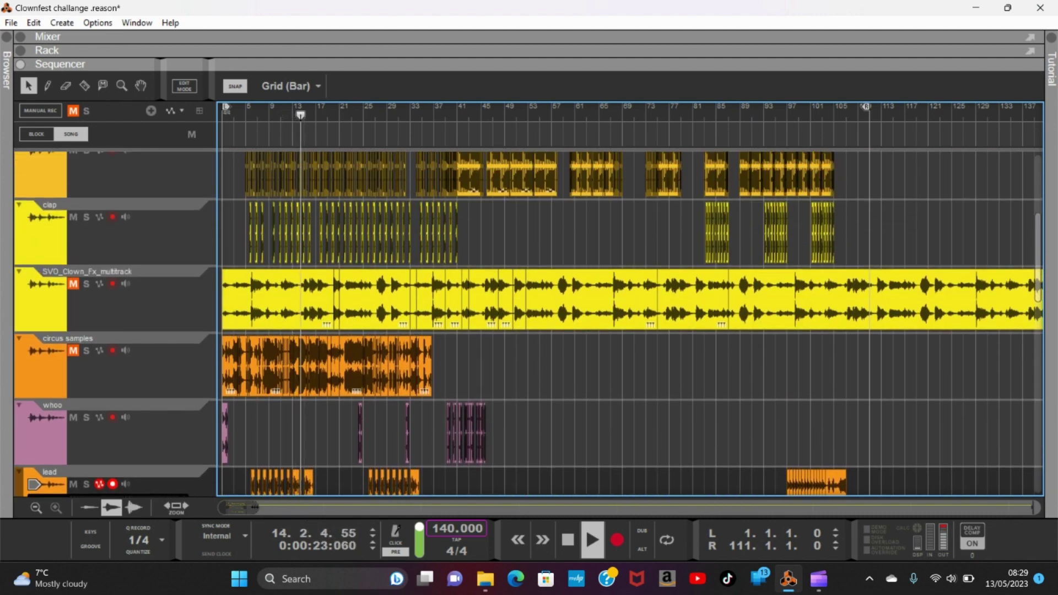
Step: Zoom the arrangement in to about 32 bars and examine the clips on each track as the song plays on
left_click_drag(176, 506, 215, 509)
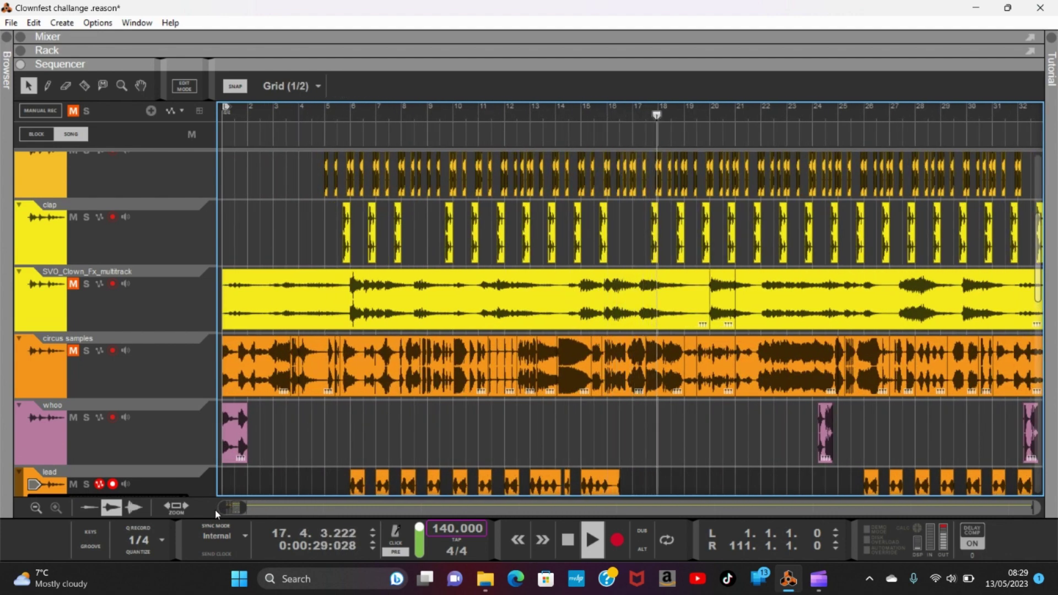
scroll(657, 380, "down", 5)
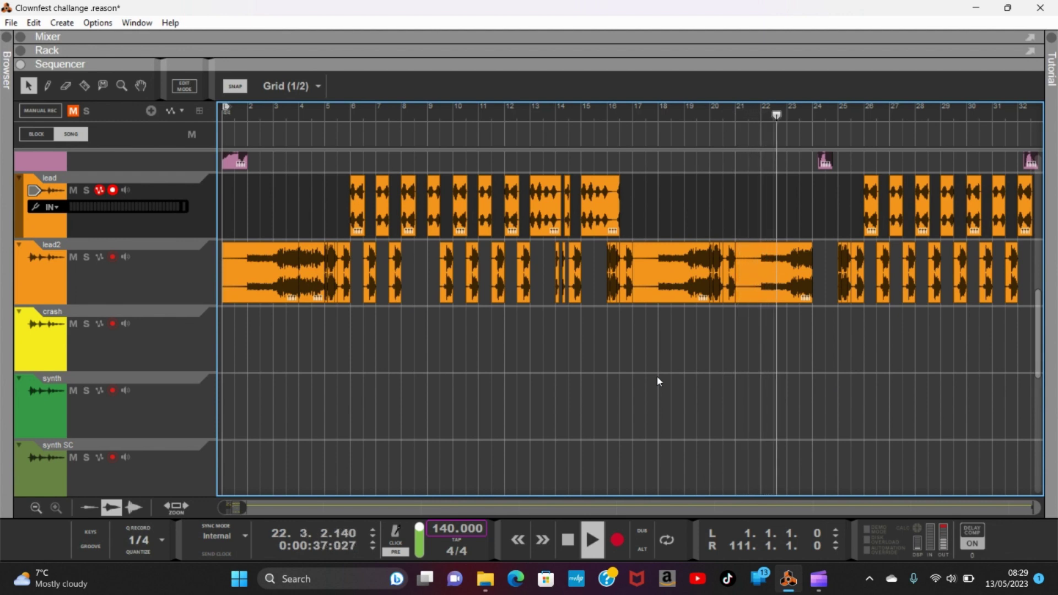
scroll(658, 378, "up", 3)
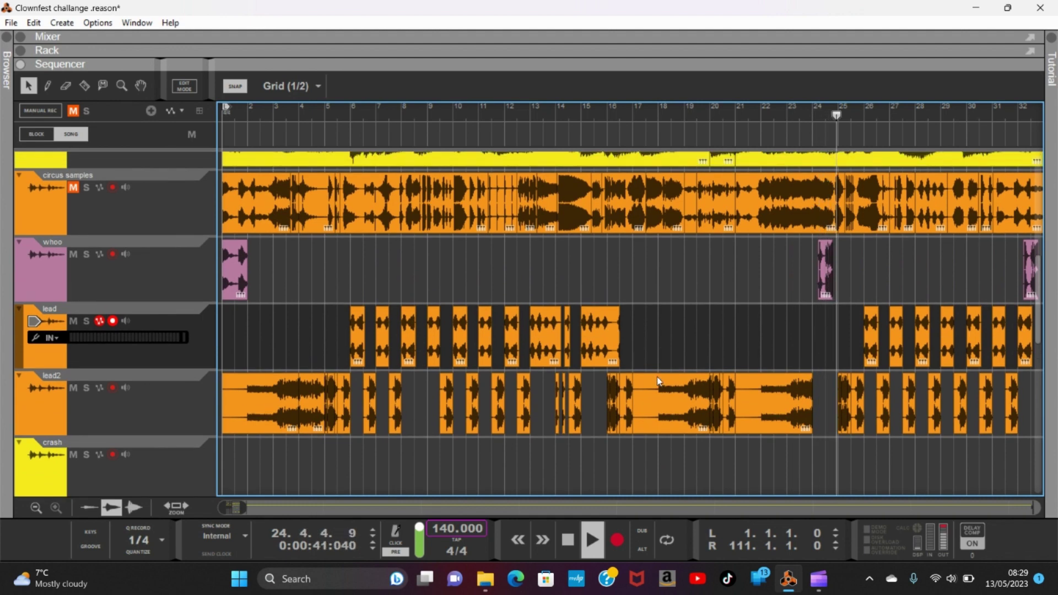
scroll(659, 381, "up", 3)
scroll(658, 379, "up", 10)
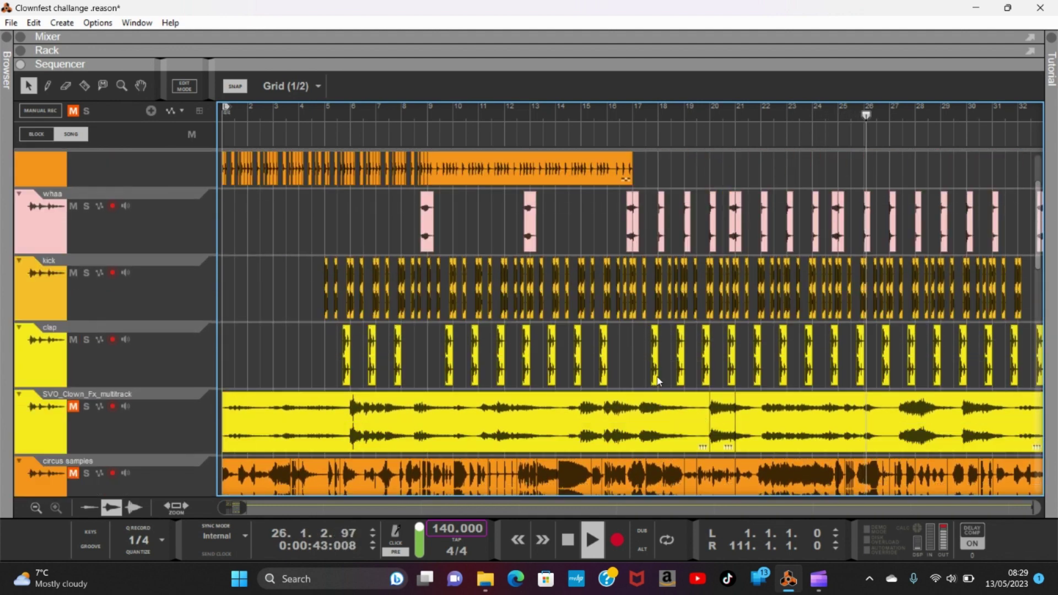
scroll(657, 379, "up", 1)
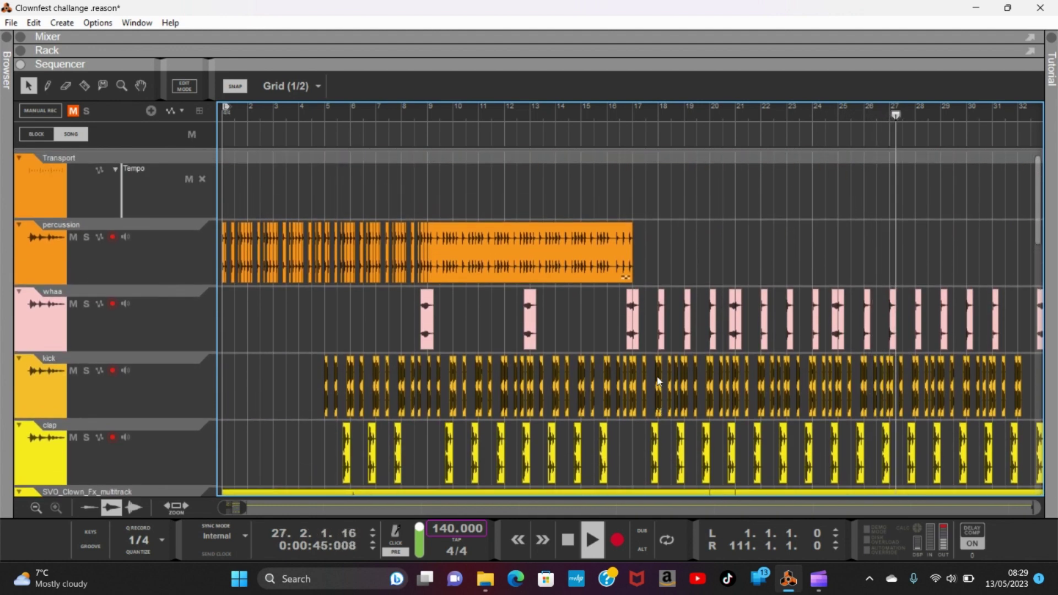
scroll(658, 380, "down", 10)
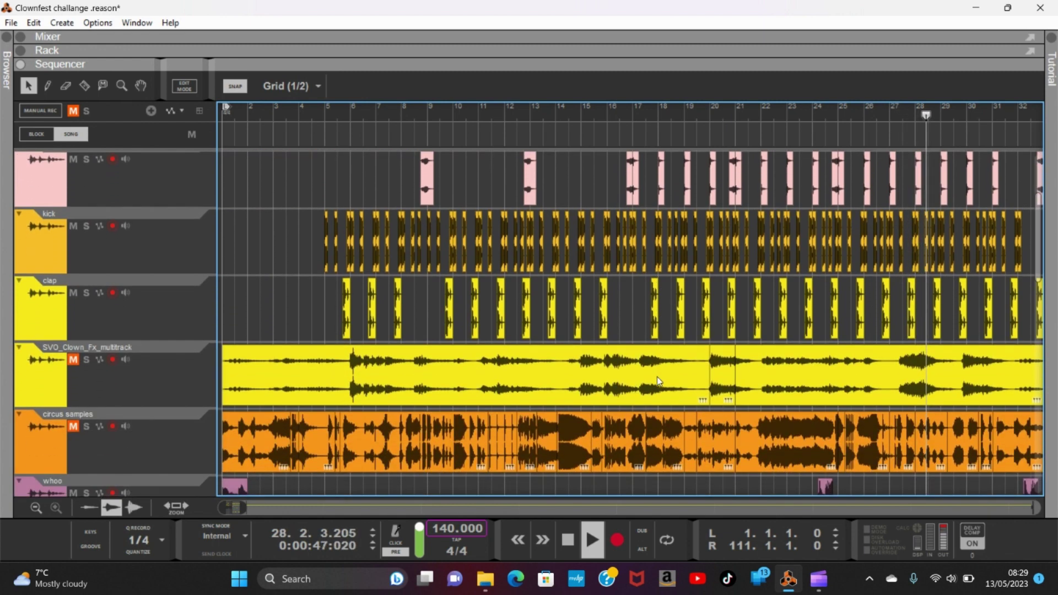
scroll(657, 378, "down", 3)
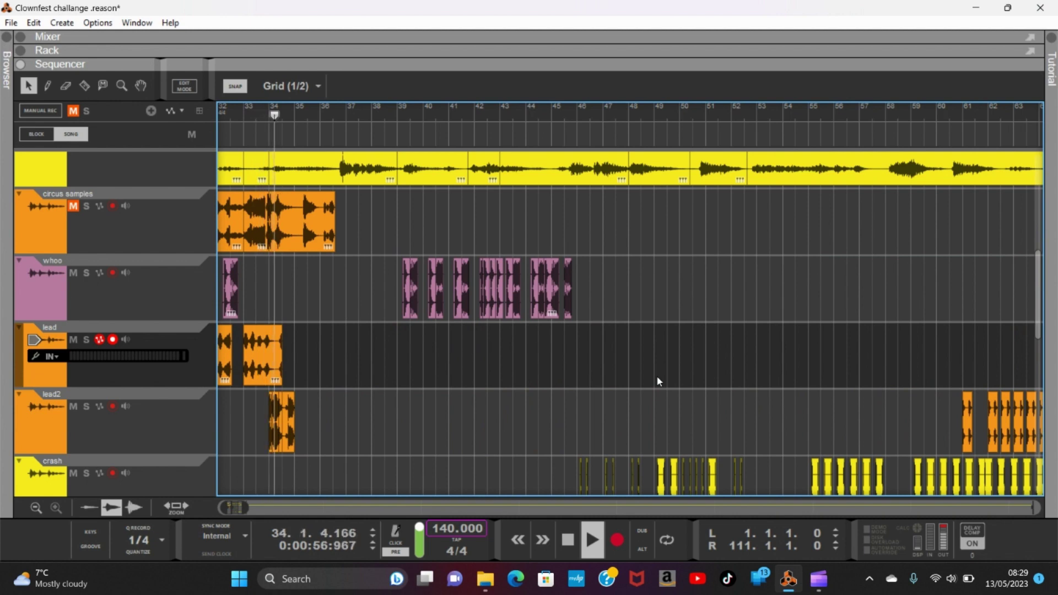
scroll(657, 380, "up", 6)
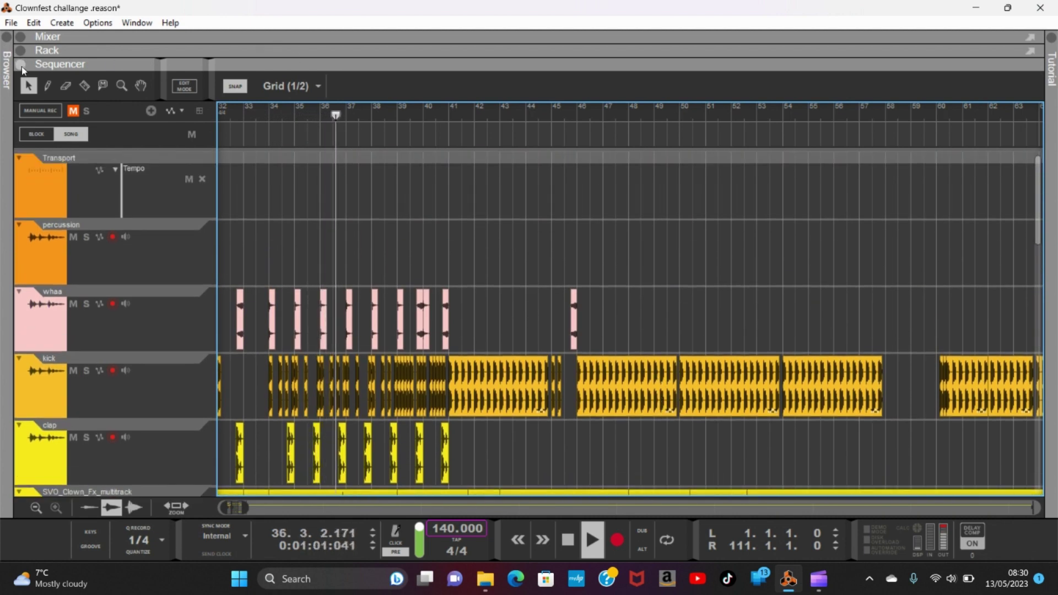
Step: Show the rack at full height and unfold the kick track to view its Audiomatic insert effect during playback
left_click(20, 51)
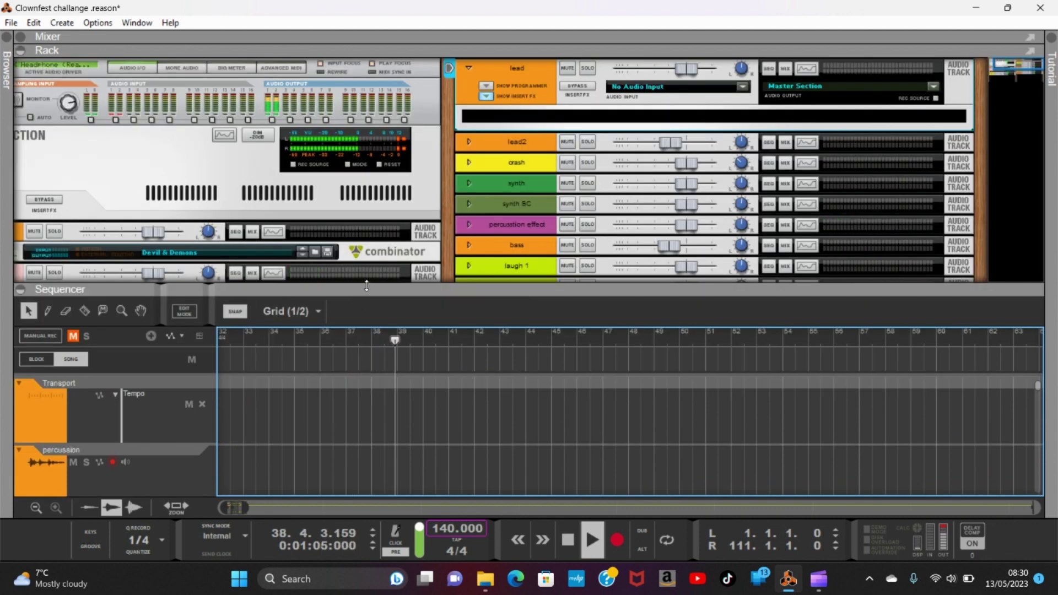
left_click_drag(366, 287, 308, 570)
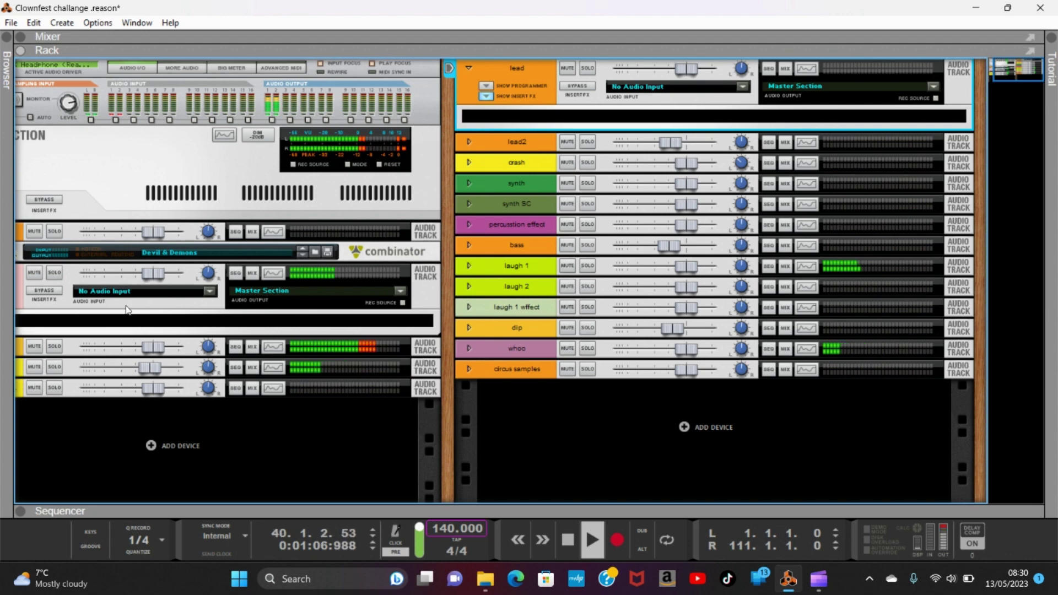
scroll(81, 274, "left", 3)
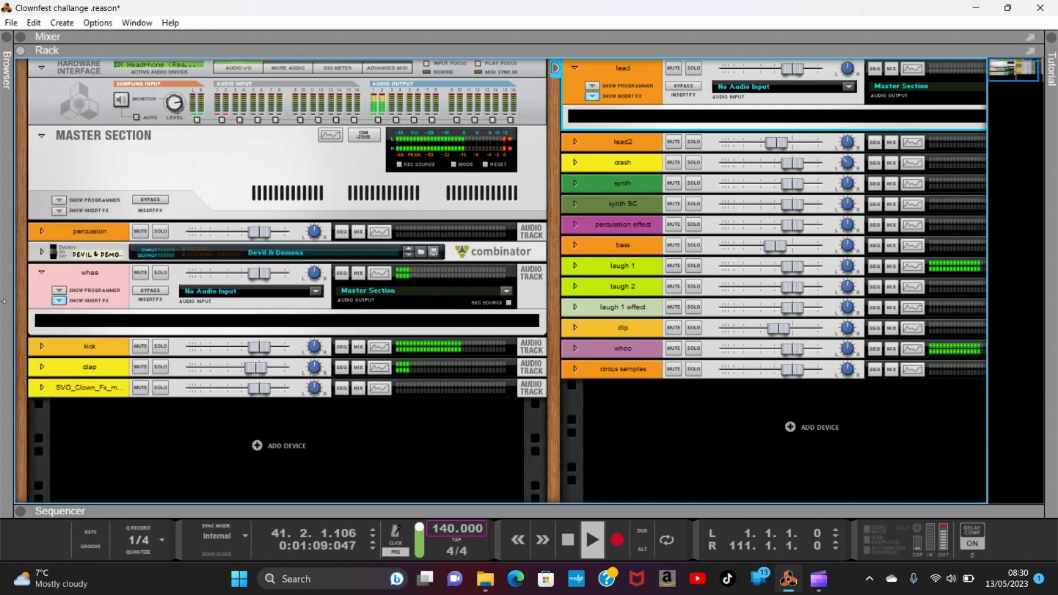
left_click(42, 346)
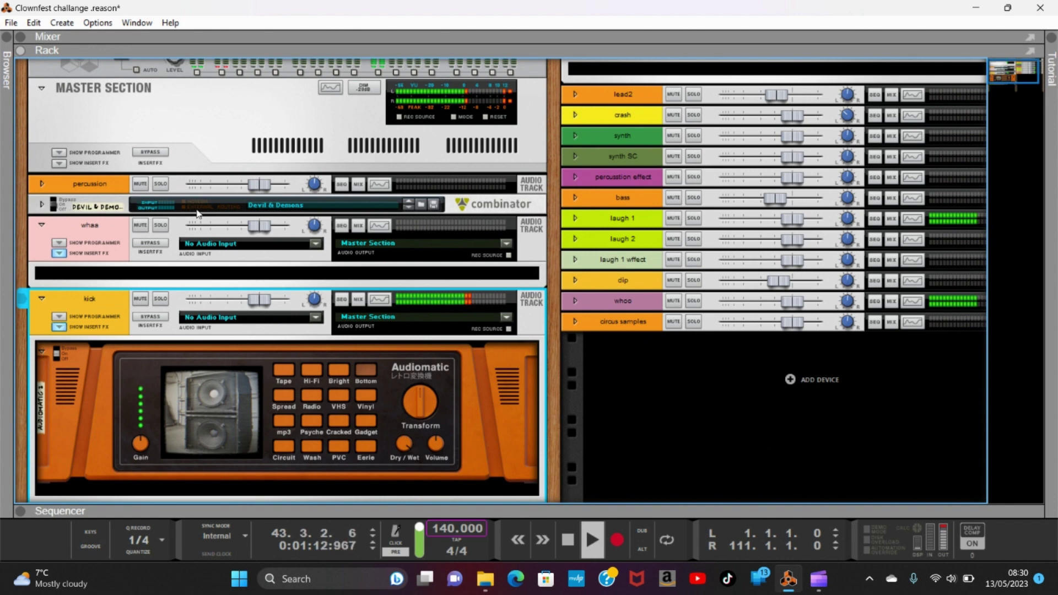
scroll(197, 213, "down", 5)
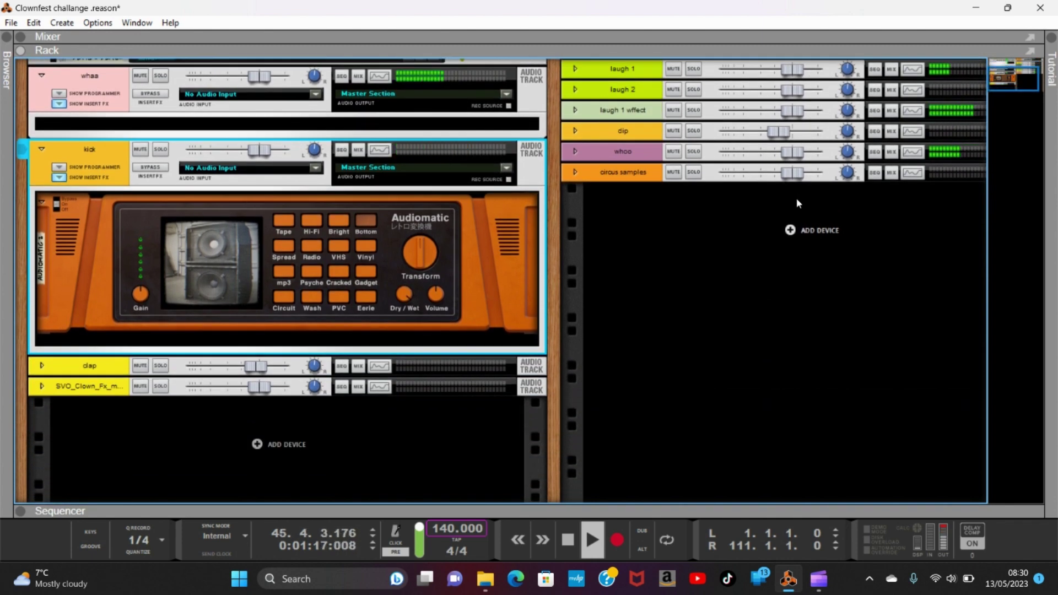
Step: Unfold the lead2 and crash tracks in turn to view their insert effects, folding each one again
scroll(799, 244, "up", 5)
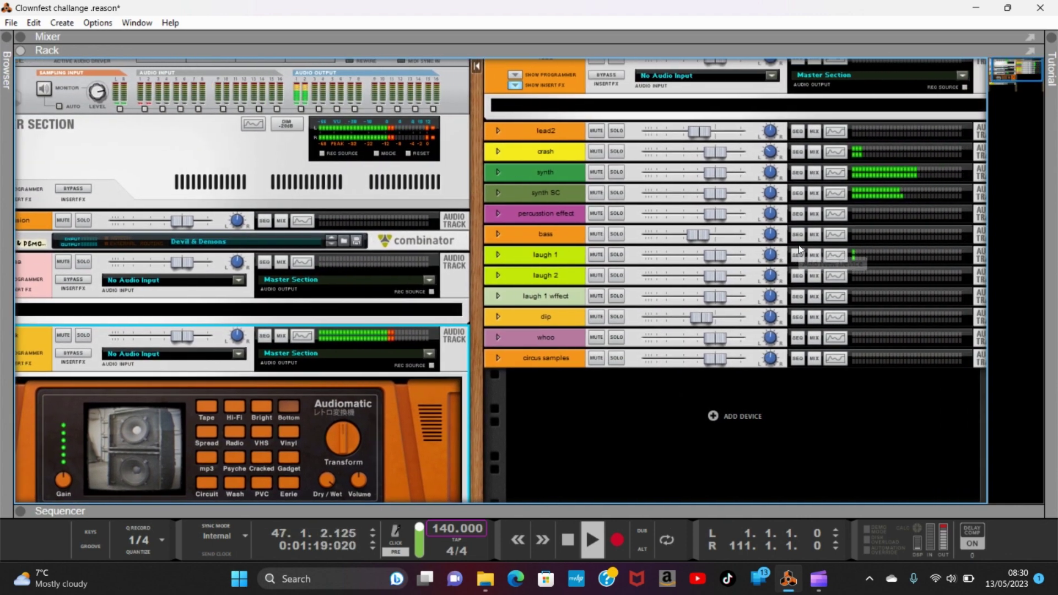
scroll(798, 249, "right", 2)
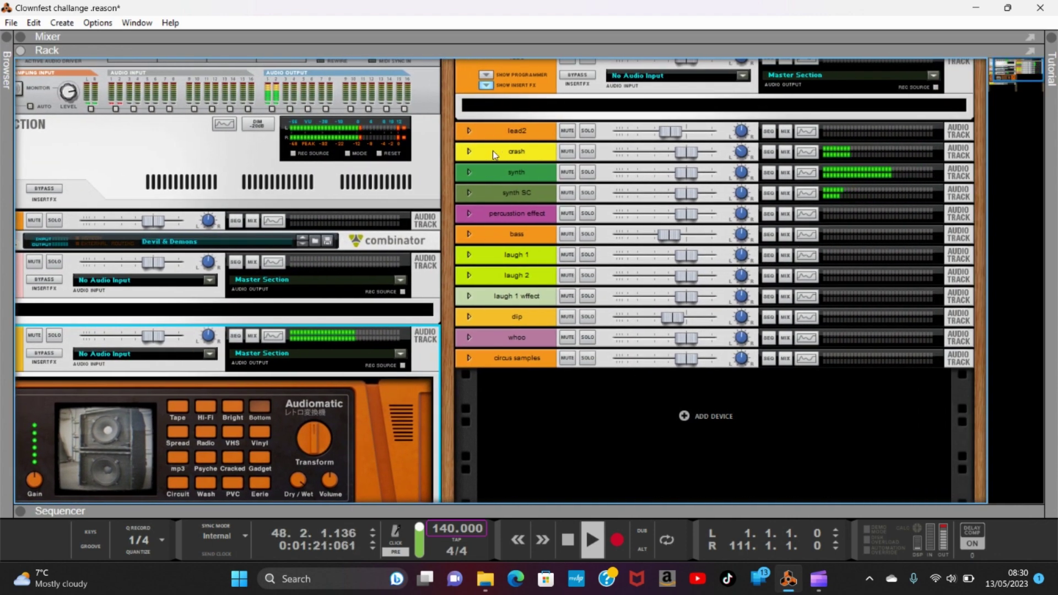
left_click(467, 131)
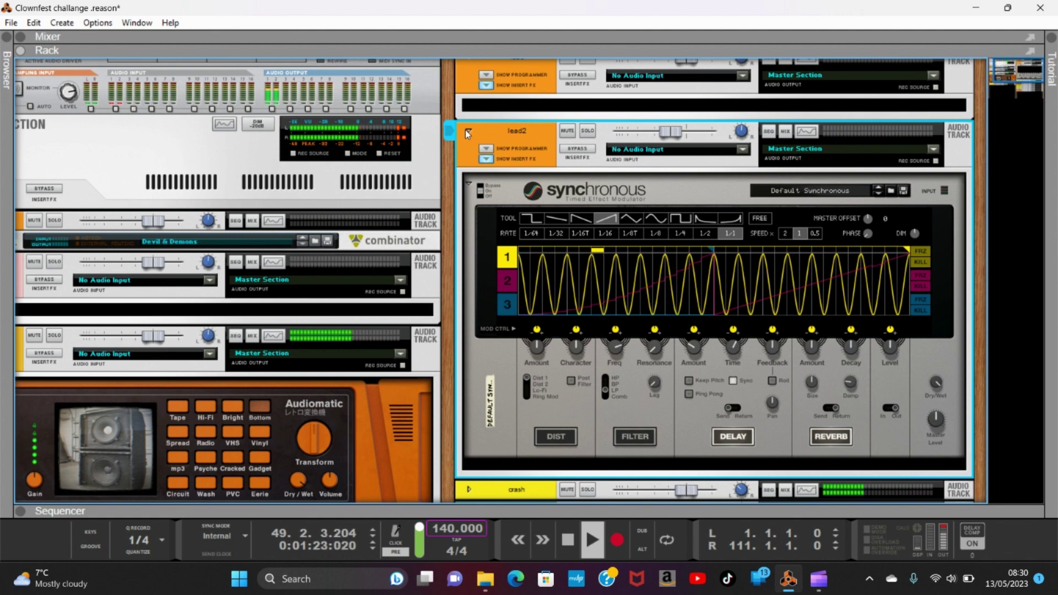
left_click(466, 131)
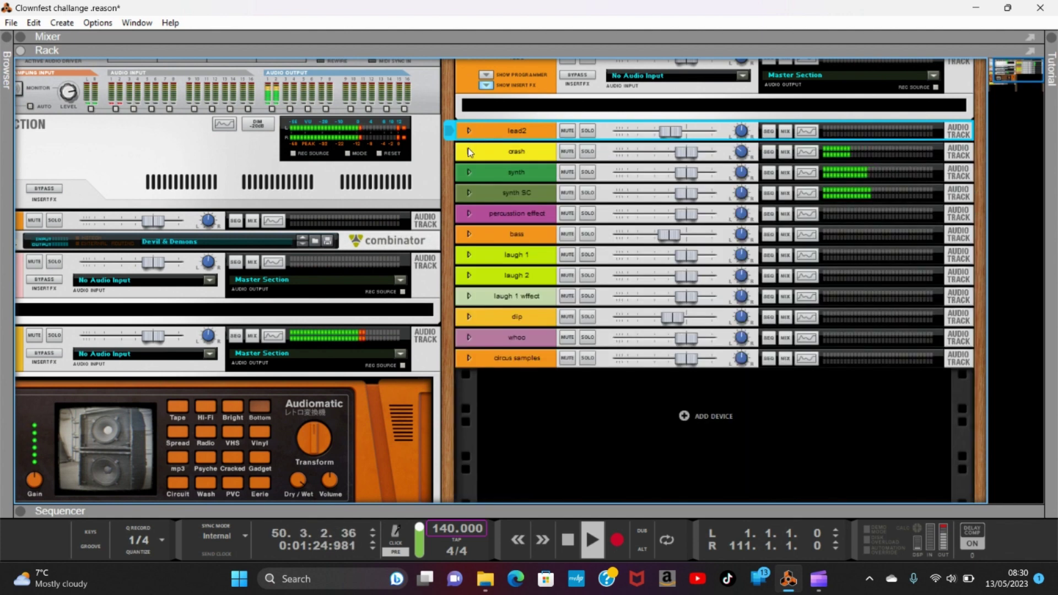
left_click(468, 150)
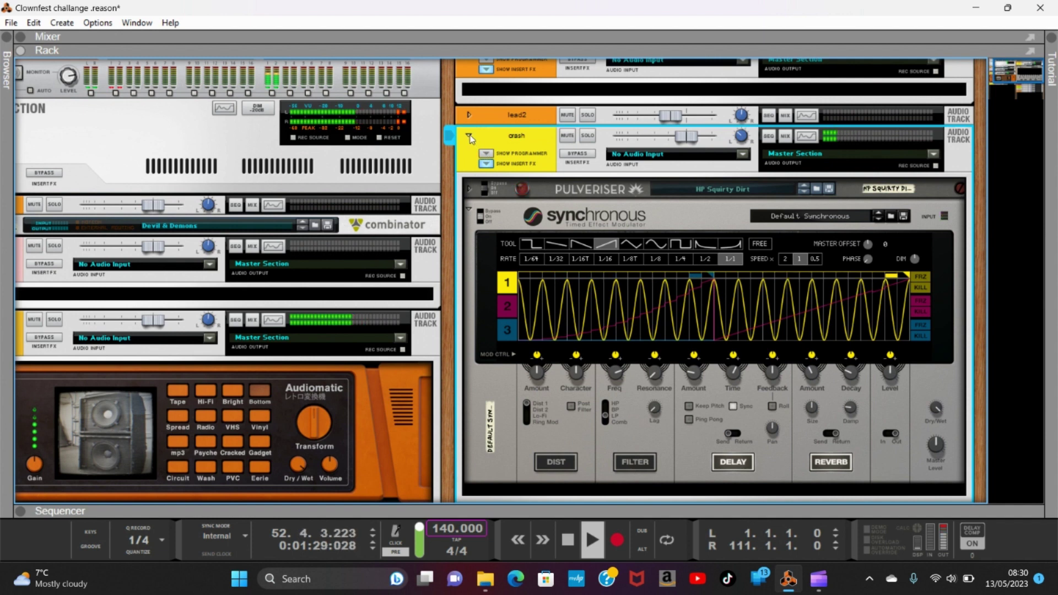
left_click(469, 137)
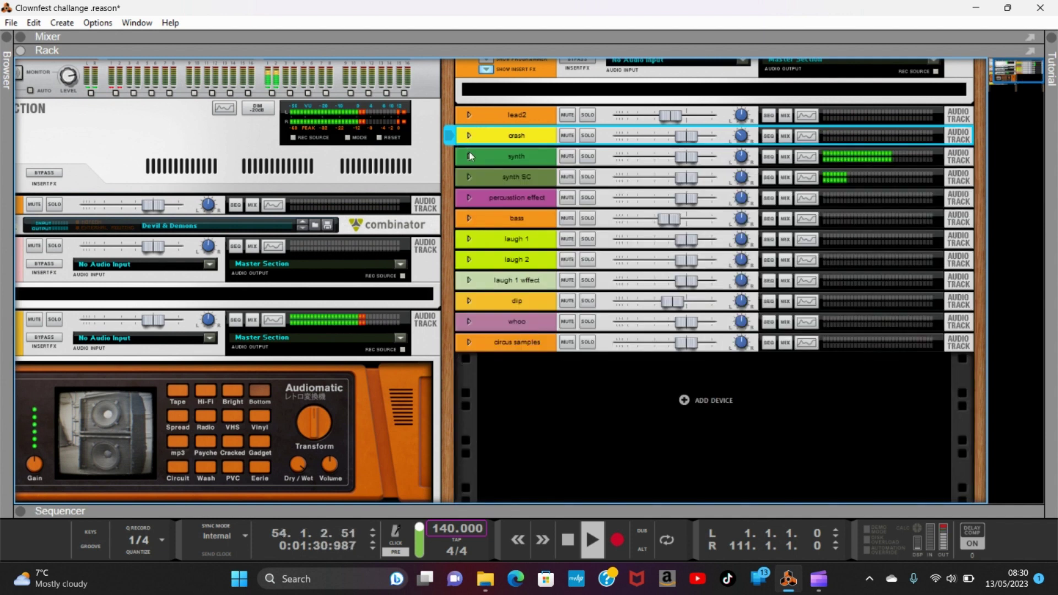
Step: Check the synth track's insert effects area and fold it again, and unfold synth SC to view its Almost Sidechain Synchronous effect
left_click(469, 157)
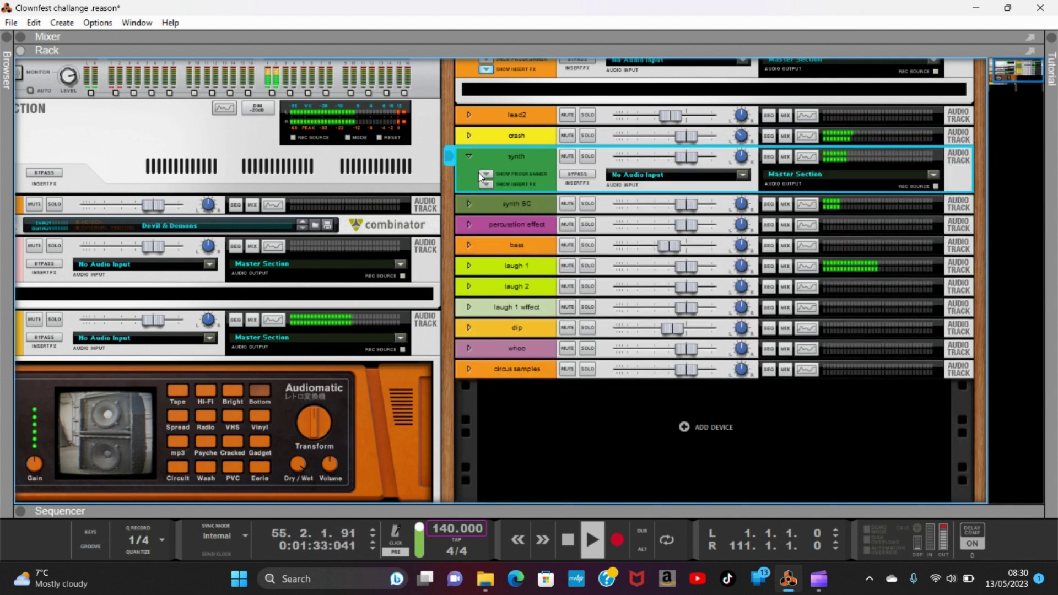
left_click(486, 184)
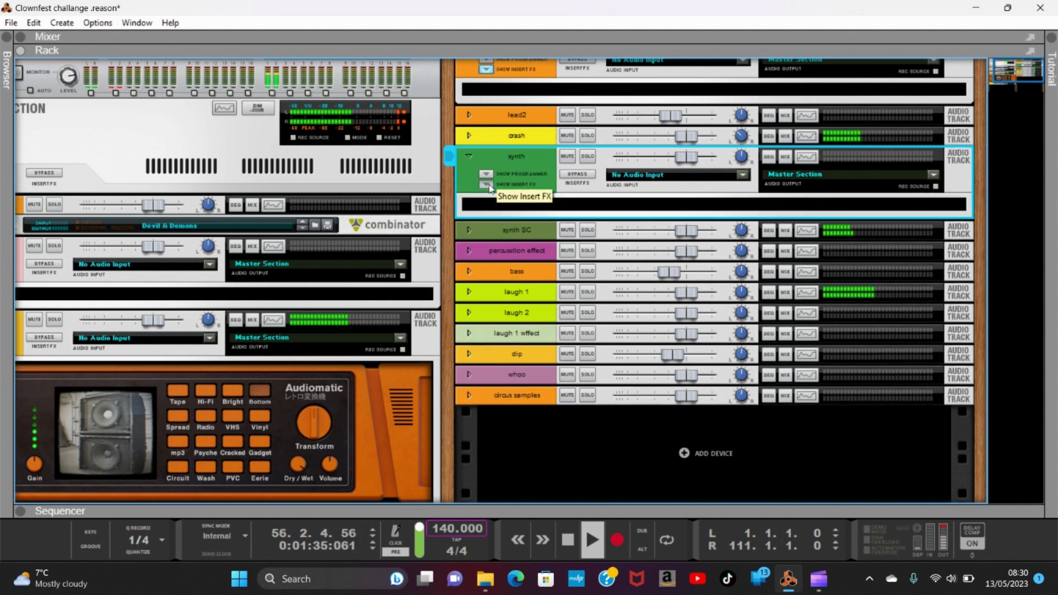
left_click(488, 185)
left_click(469, 158)
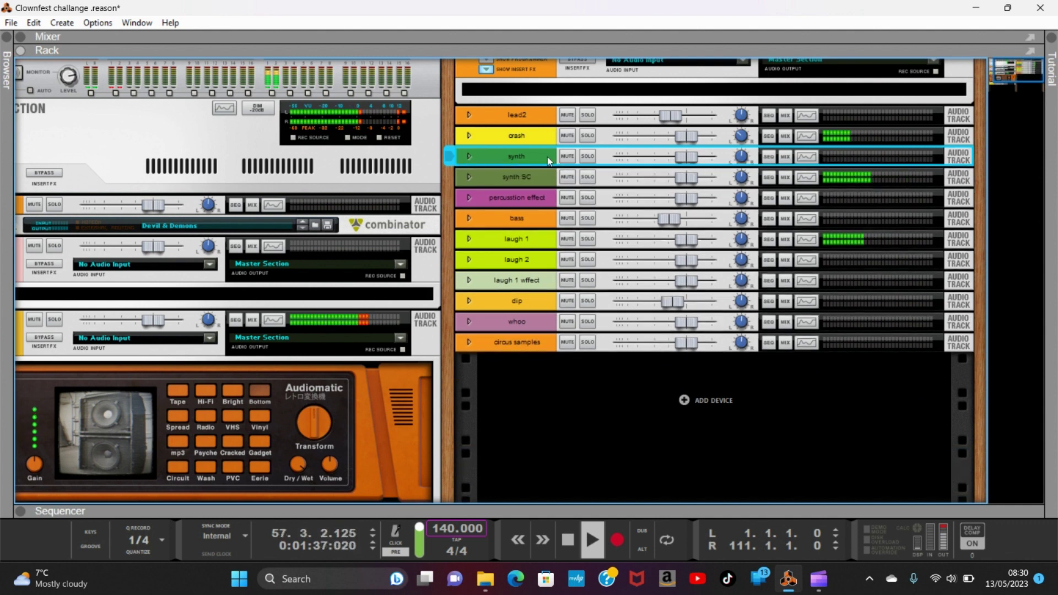
left_click(469, 177)
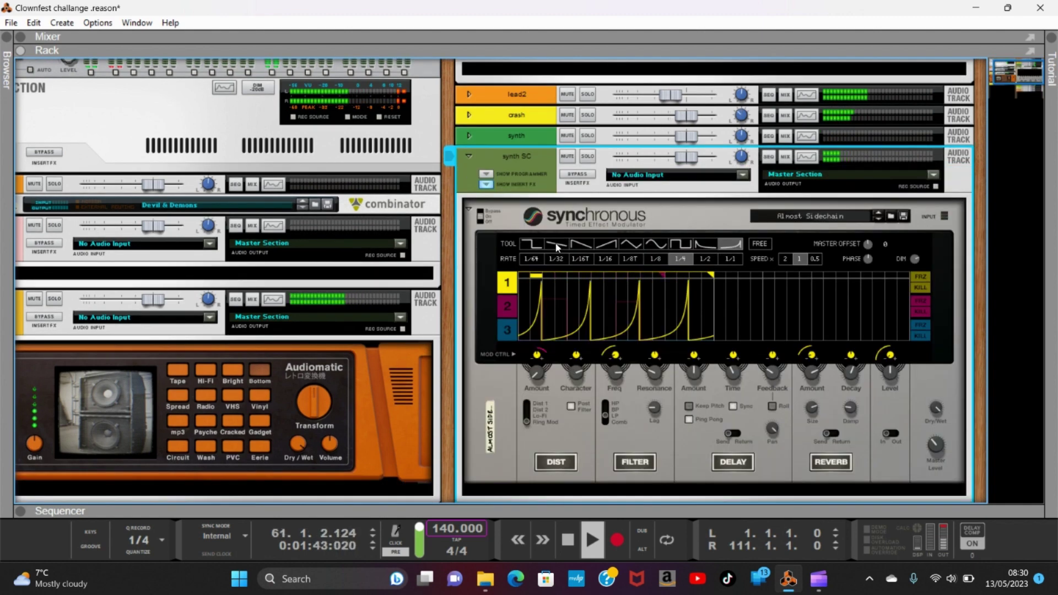
Step: Unfold the laugh 1 track to view its Synchronous insert effect, and fold it again
scroll(555, 245, "down", 5)
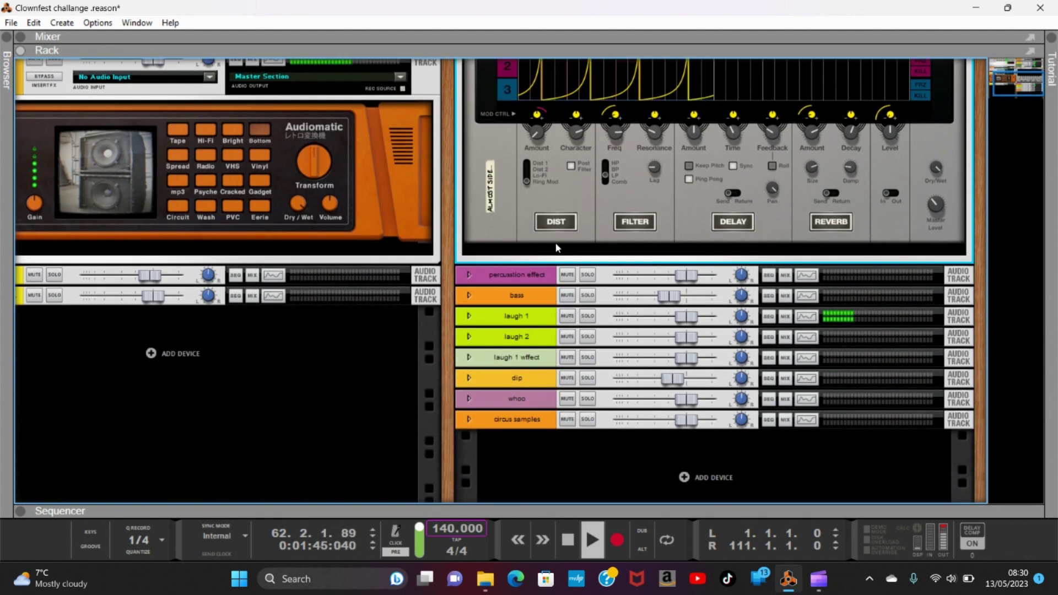
left_click(470, 318)
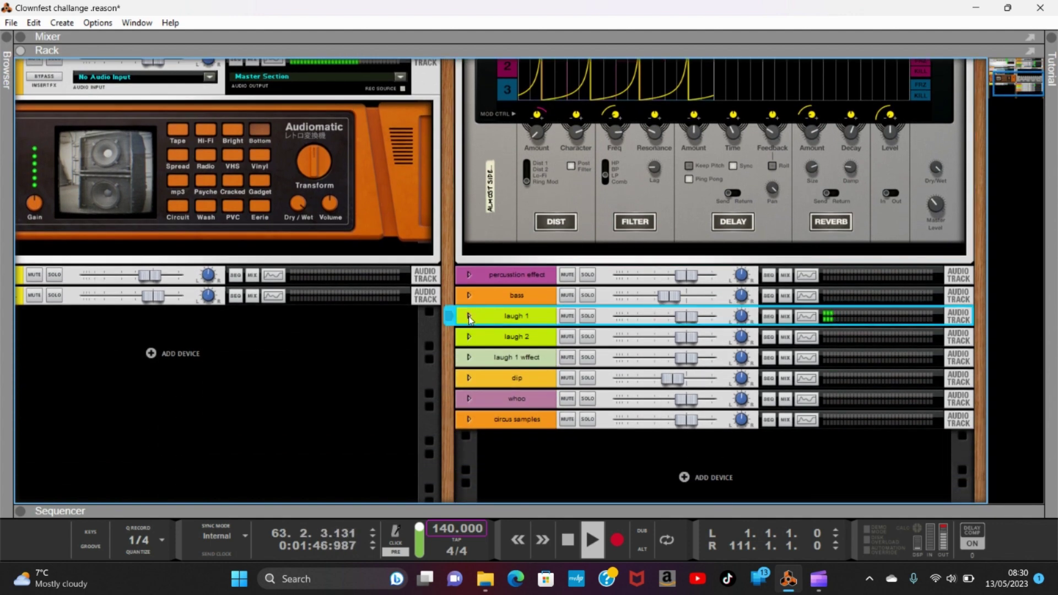
left_click(469, 316)
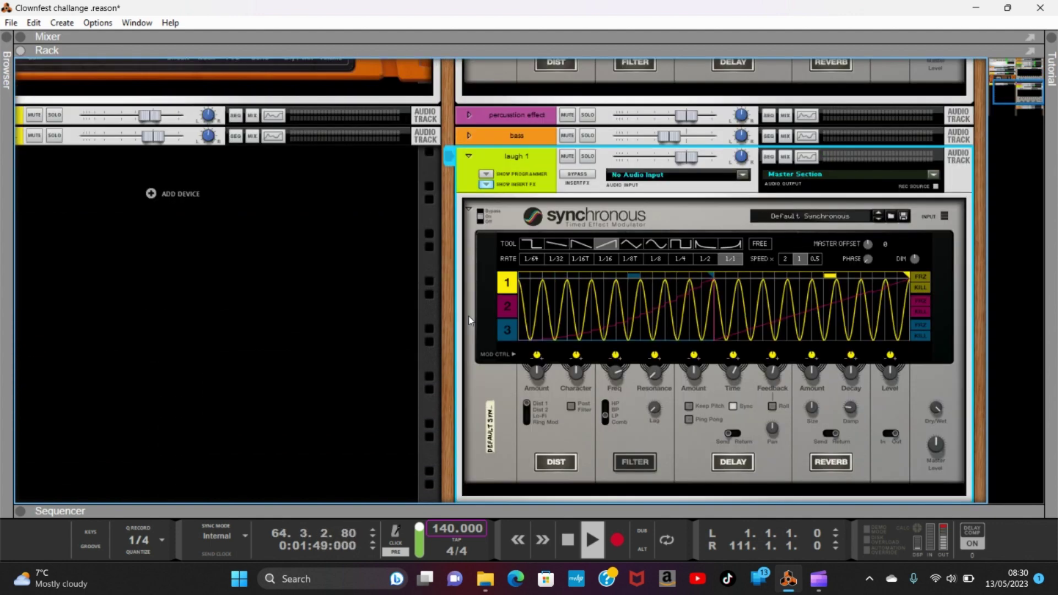
left_click(469, 158)
Step: Look back over the rack's kick Audiomatic, master section and synth SC Synchronous devices while the song plays
scroll(510, 275, "up", 4)
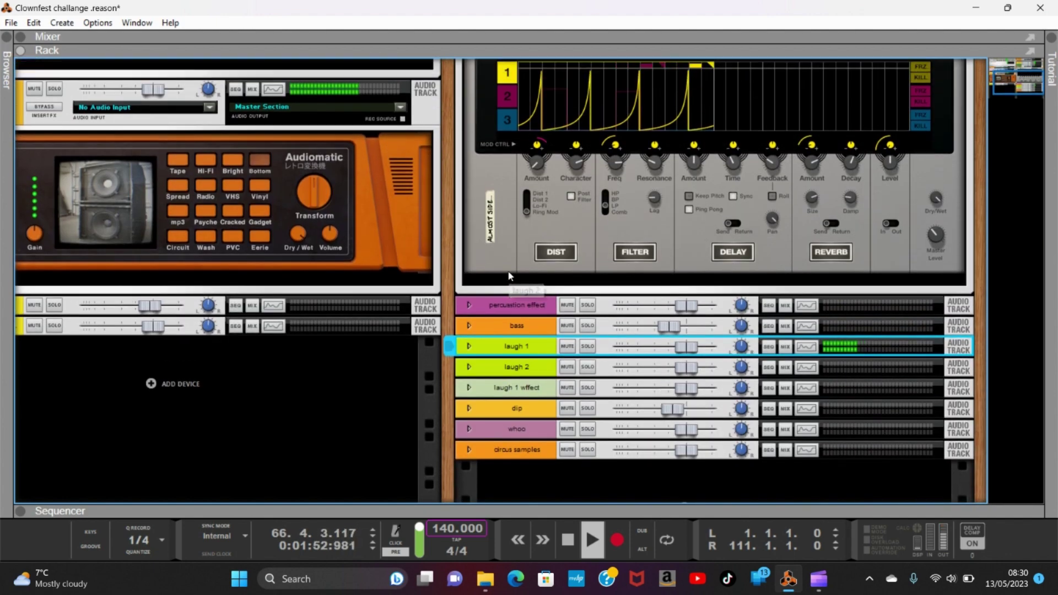
scroll(508, 274, "up", 2)
scroll(259, 243, "left", 3)
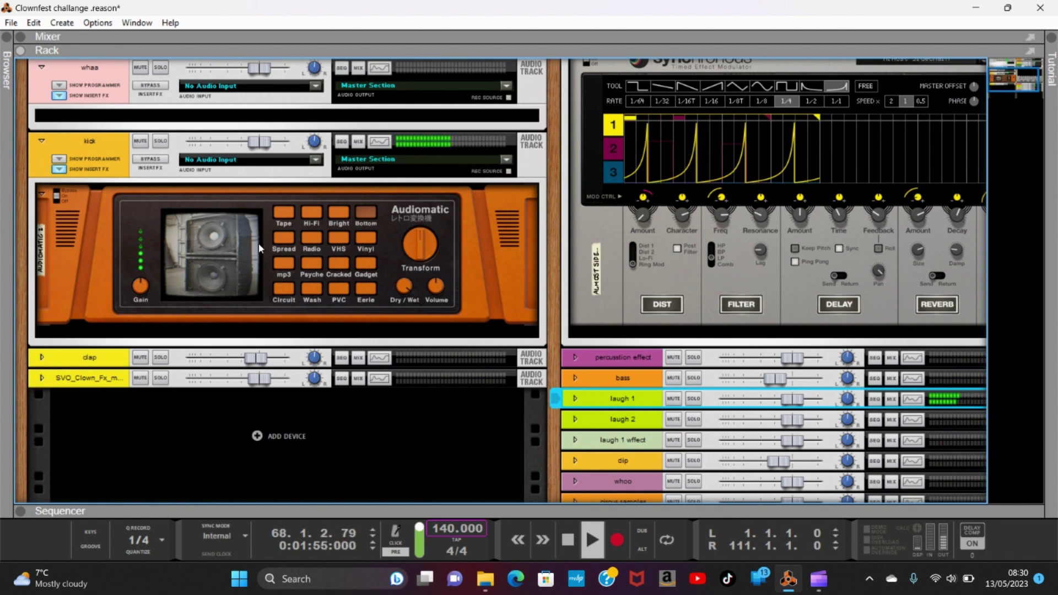
scroll(259, 243, "up", 7)
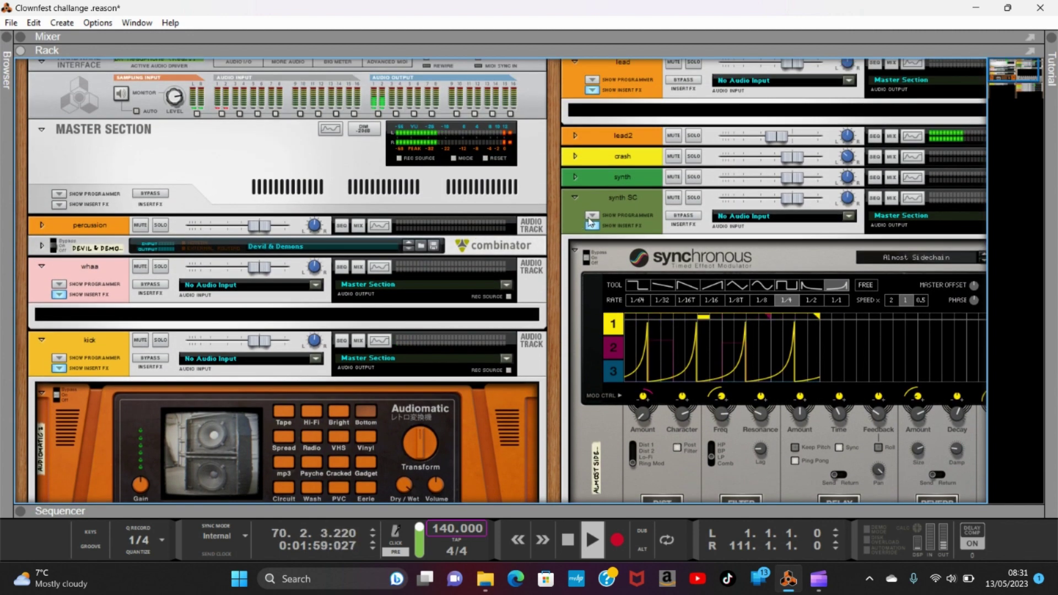
scroll(591, 222, "right", 3)
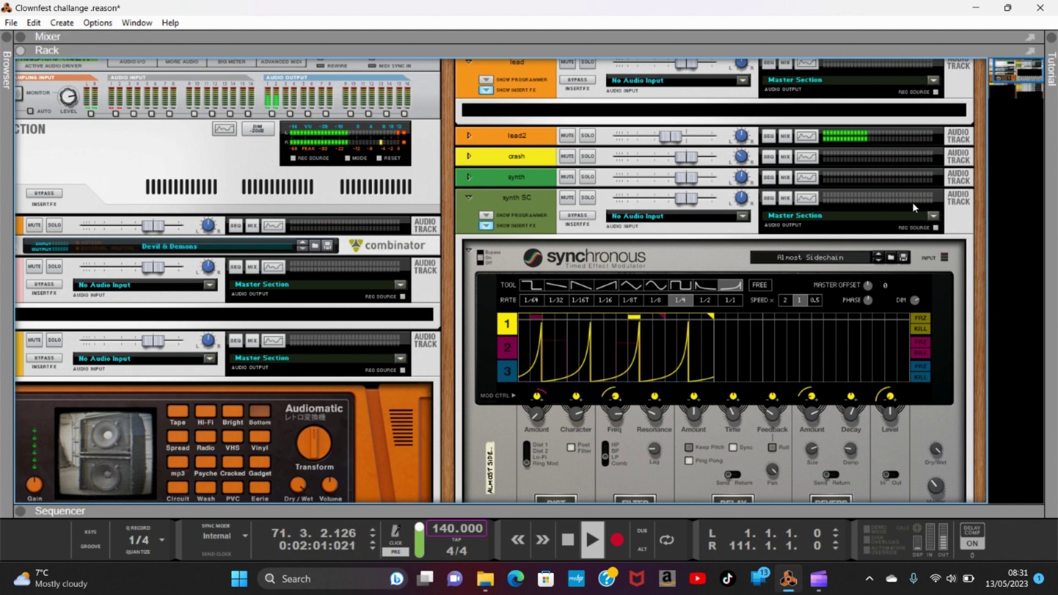
scroll(911, 204, "down", 12)
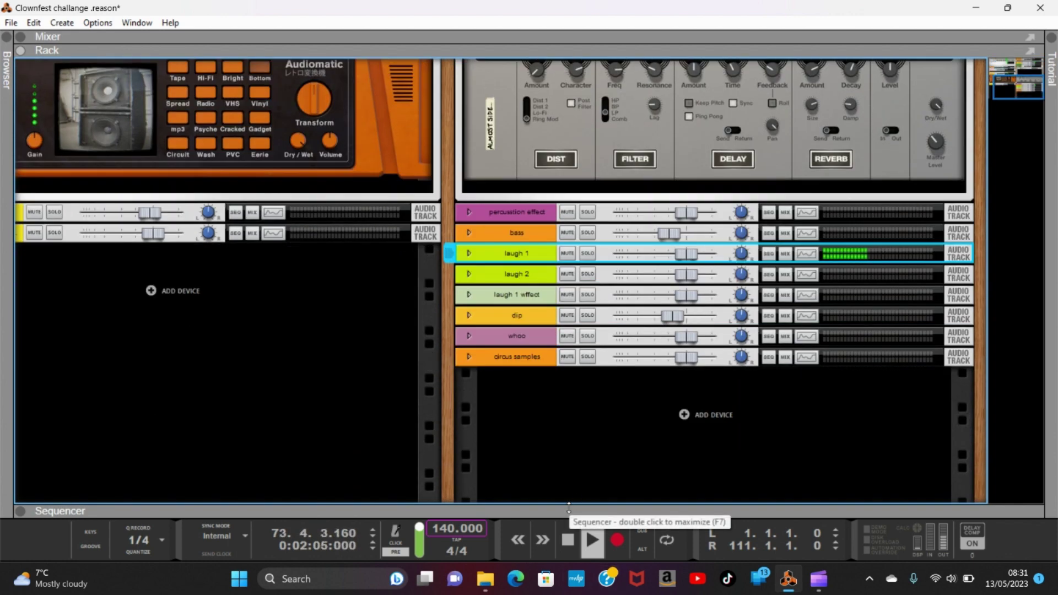
Step: Show the sequencer at full height and examine the clips from the kick track through to the dip track during playback
left_click_drag(568, 508, 611, 3)
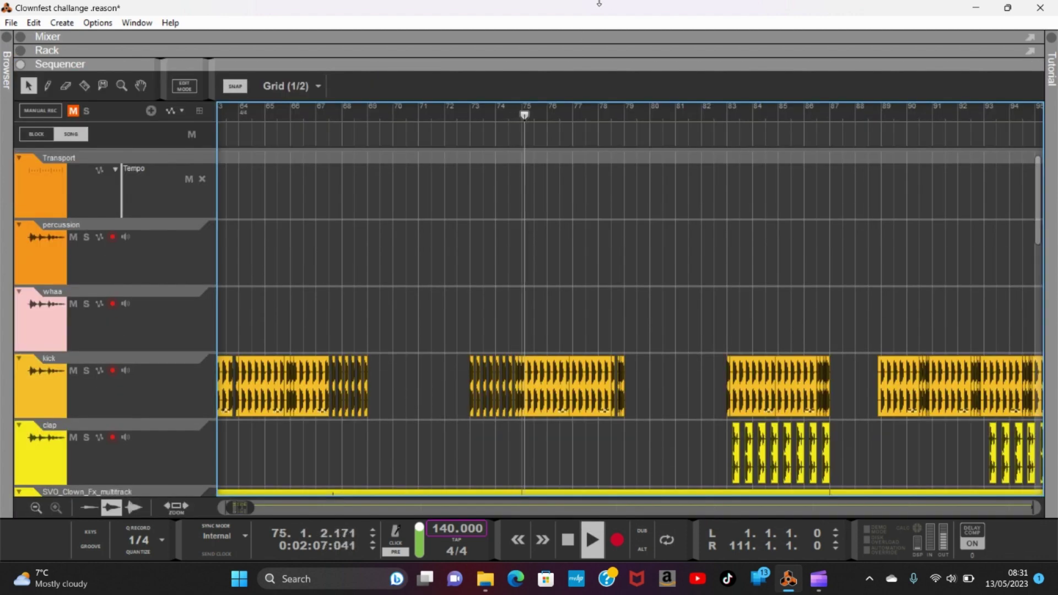
scroll(546, 329, "down", 3)
scroll(545, 329, "down", 8)
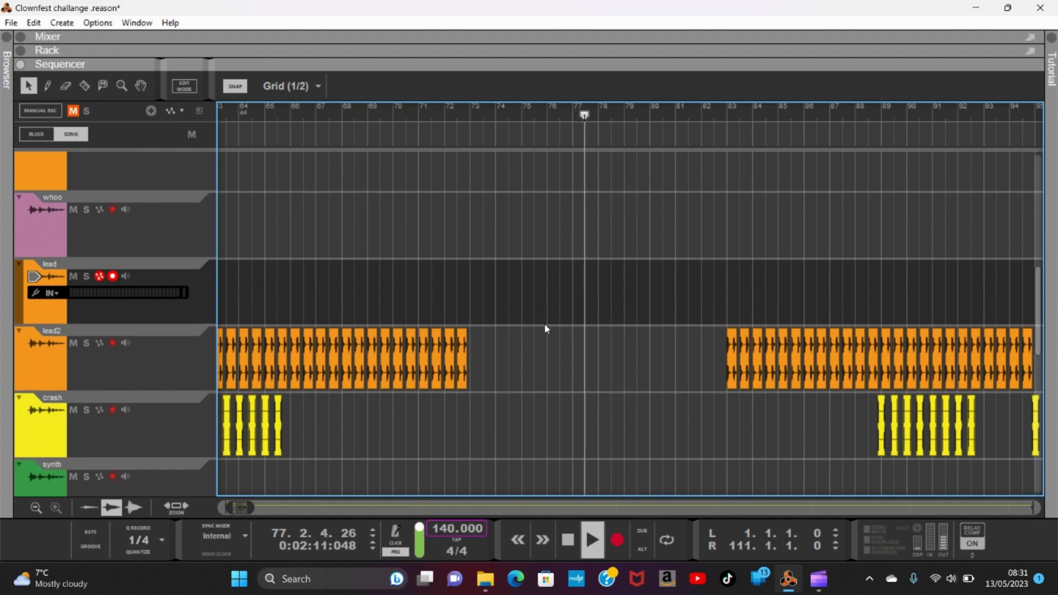
scroll(546, 329, "up", 5)
scroll(546, 329, "down", 7)
scroll(545, 329, "down", 10)
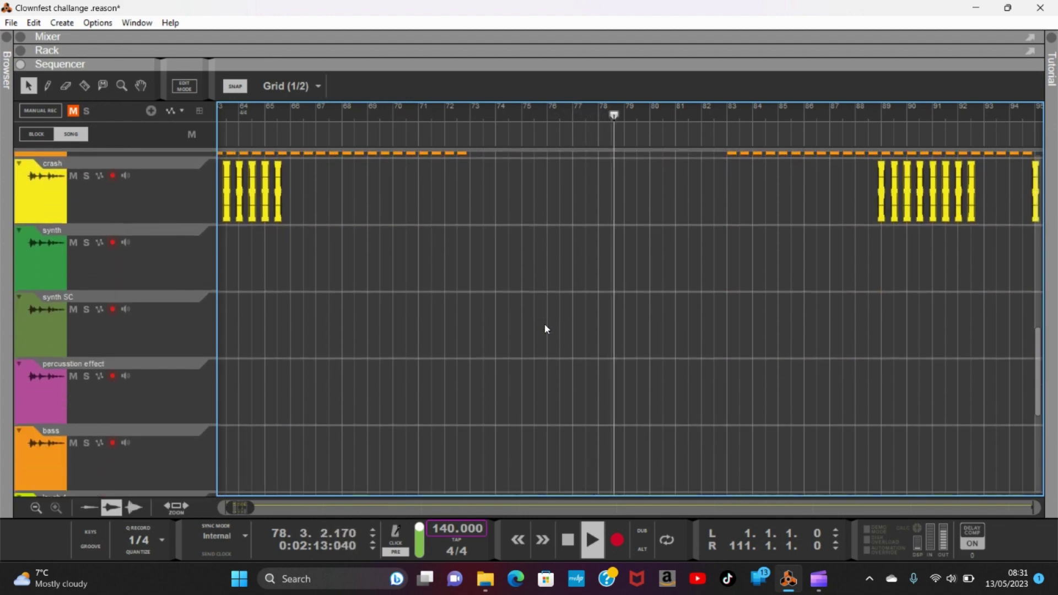
scroll(546, 329, "right", 4)
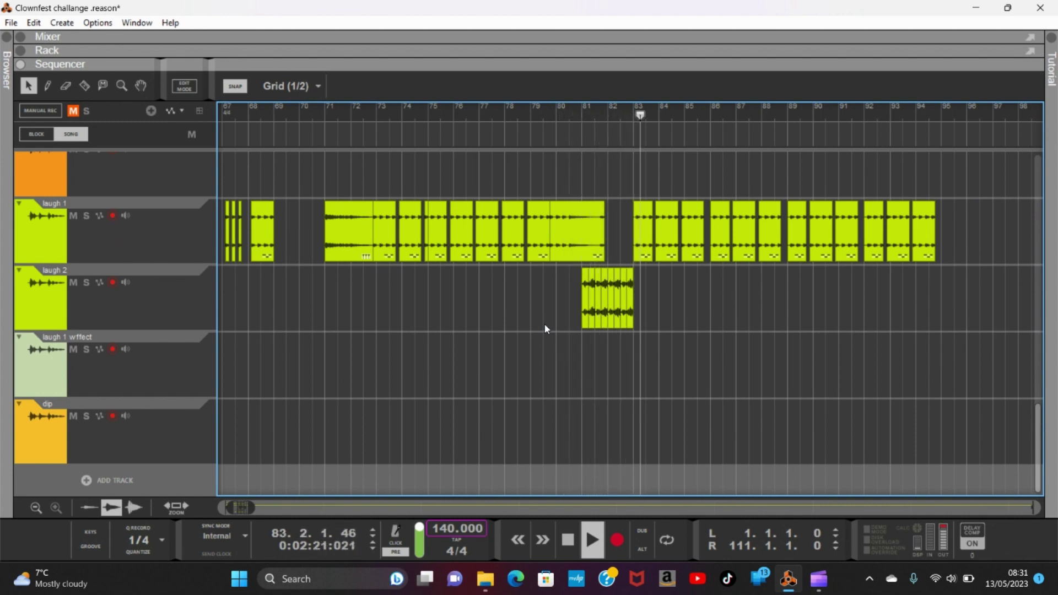
Step: Go back through the upper tracks and reduce the track height so most of the arrangement fits in view during playback
scroll(545, 329, "up", 12)
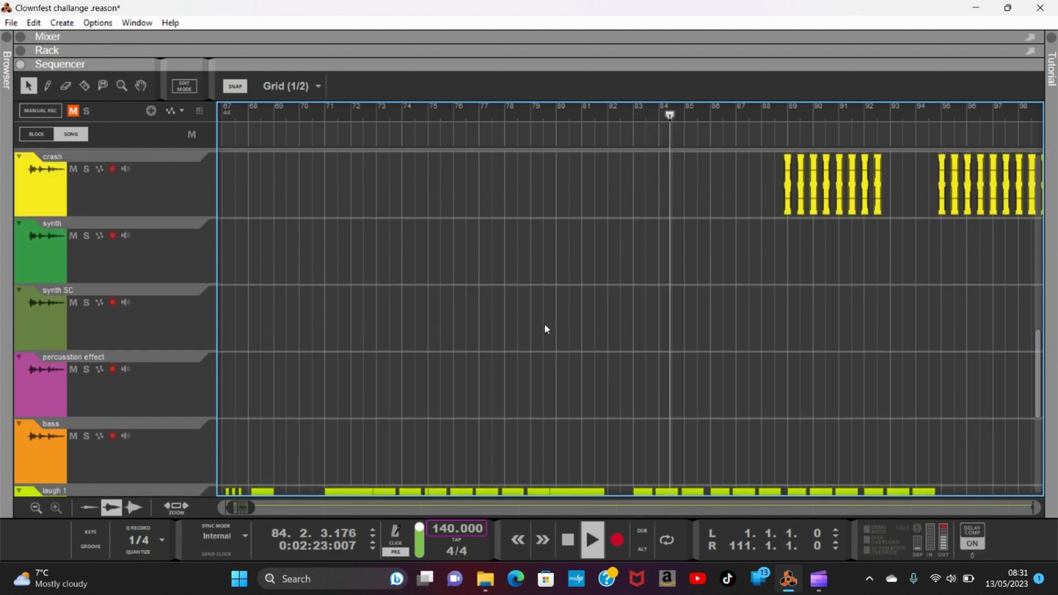
scroll(546, 329, "up", 3)
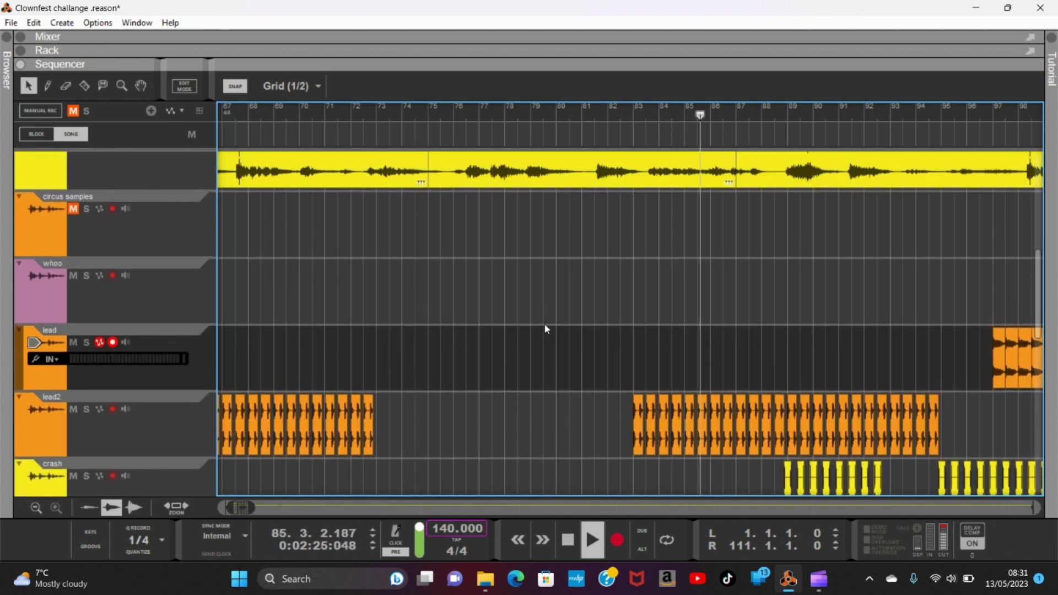
scroll(546, 329, "down", 2)
scroll(546, 329, "down", 1)
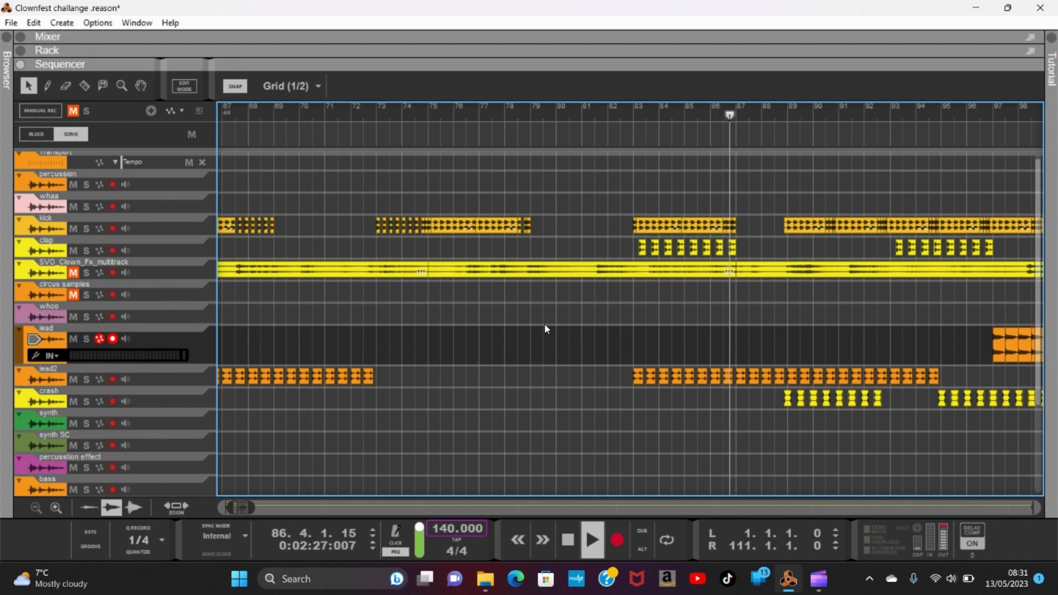
scroll(545, 329, "up", 1)
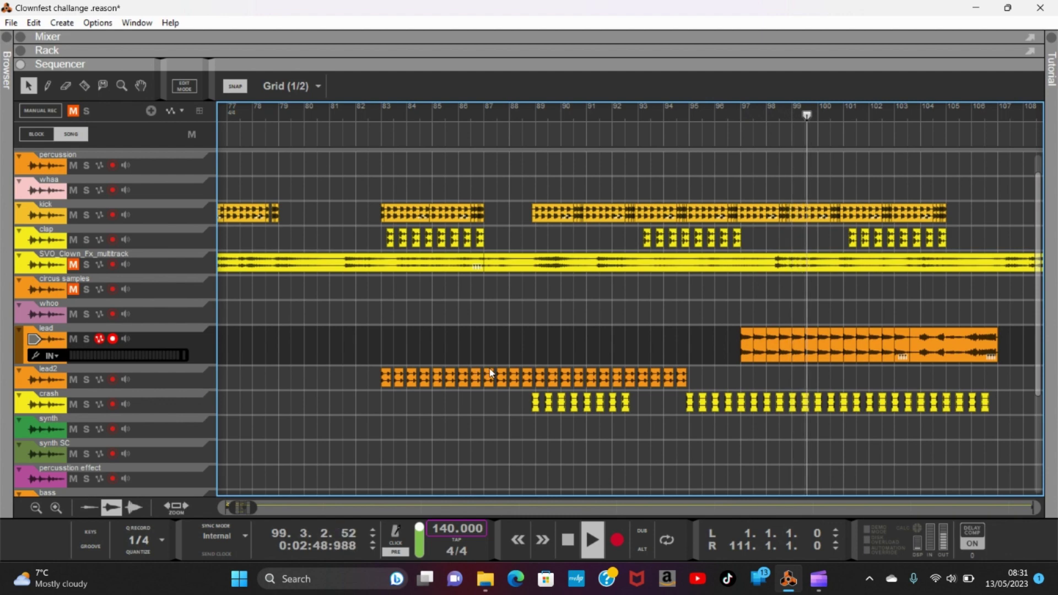
Step: Follow the song's closing section across the tracks up to about bar 109, and stop playback
scroll(803, 339, "down", 5)
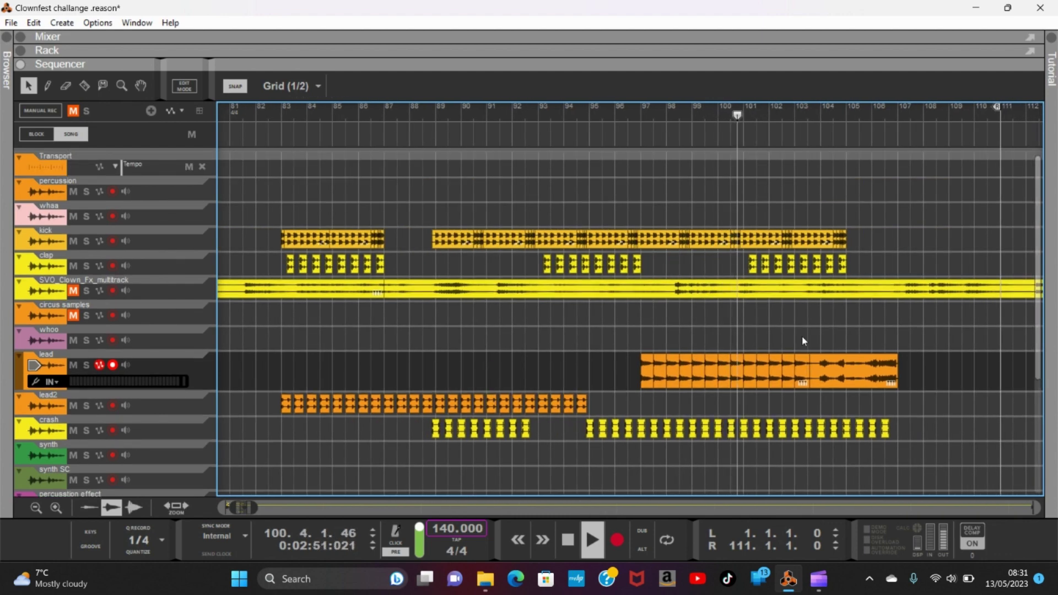
scroll(803, 341, "up", 5)
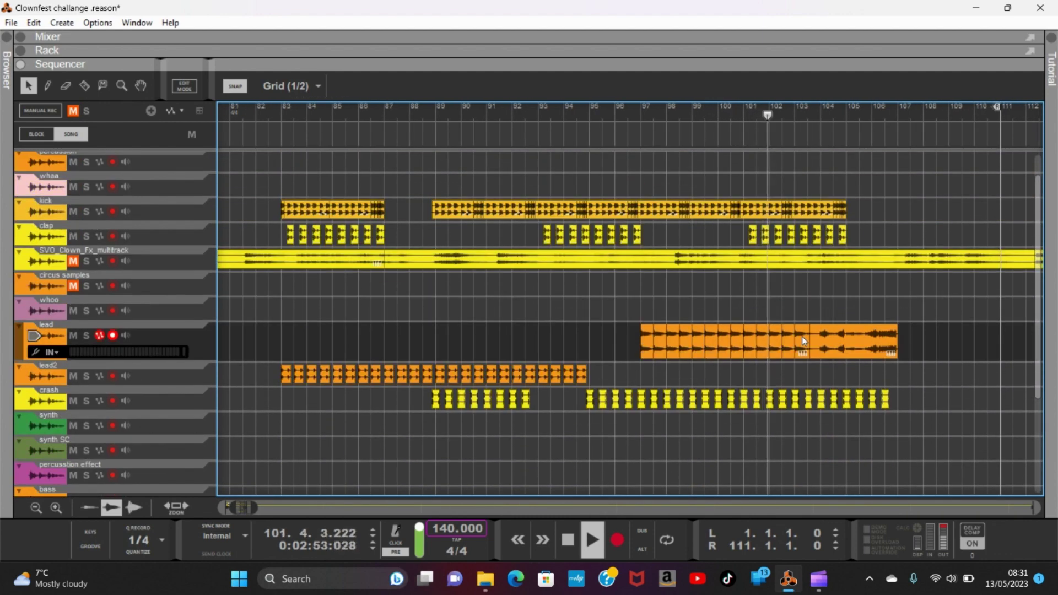
scroll(803, 341, "down", 5)
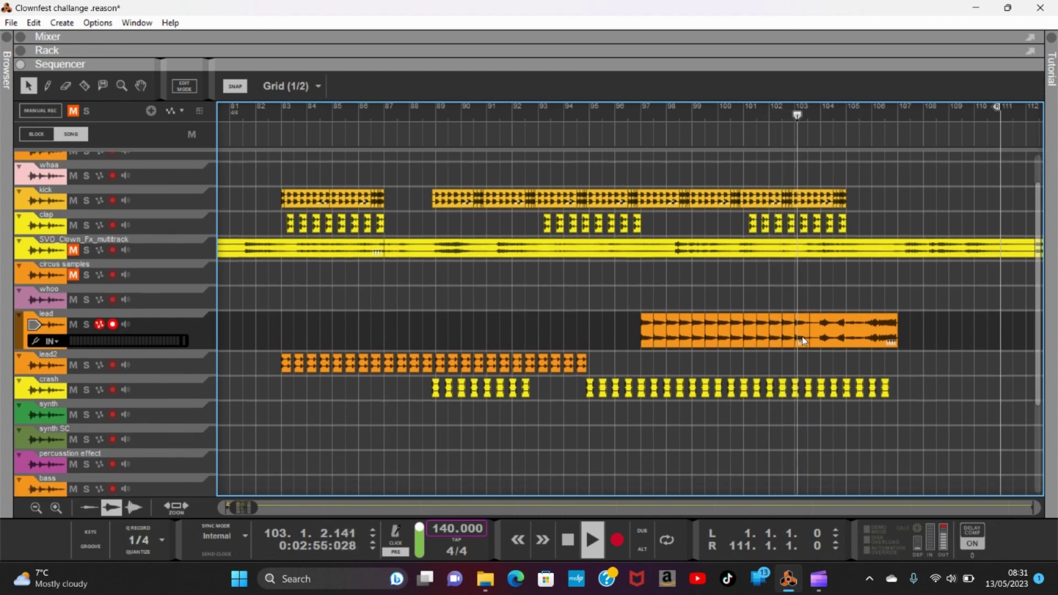
scroll(802, 336, "up", 6)
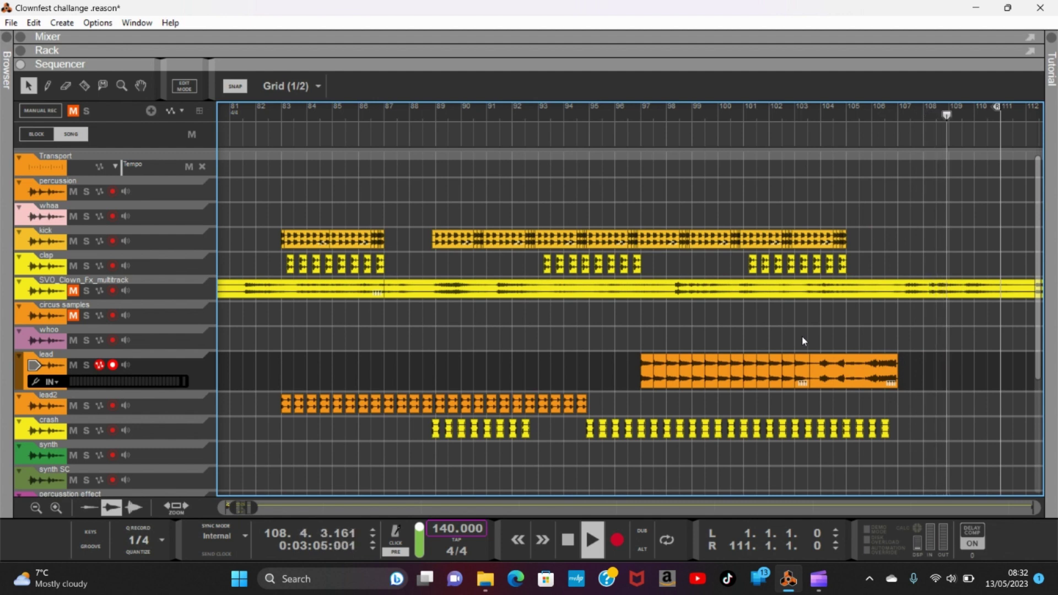
key("space")
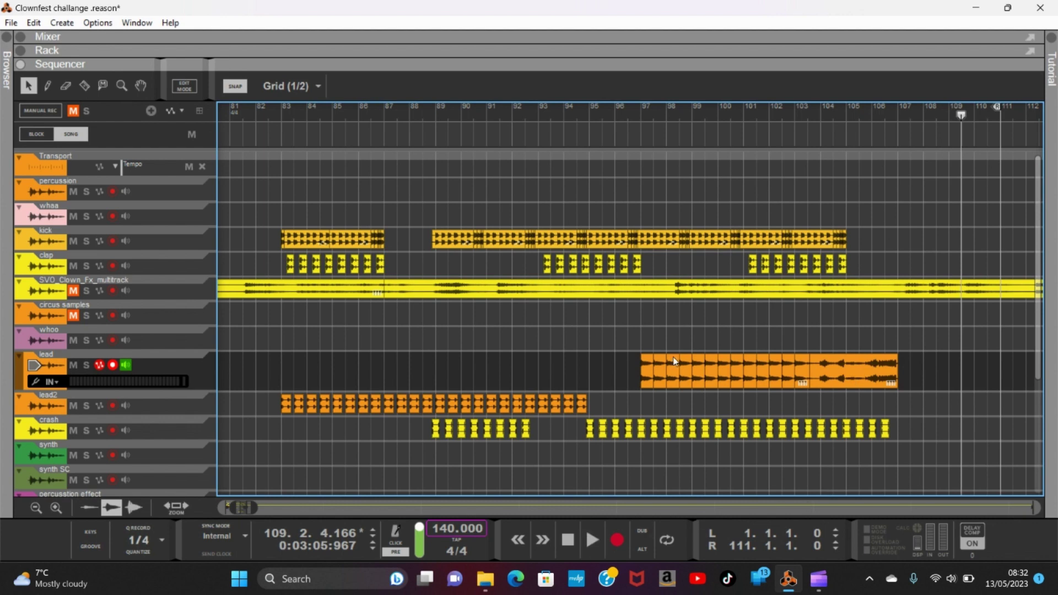
Step: Switch to the Microsoft Clipchamp window with the running screen recording, and dismiss the widgets board opened over it
left_click(827, 585)
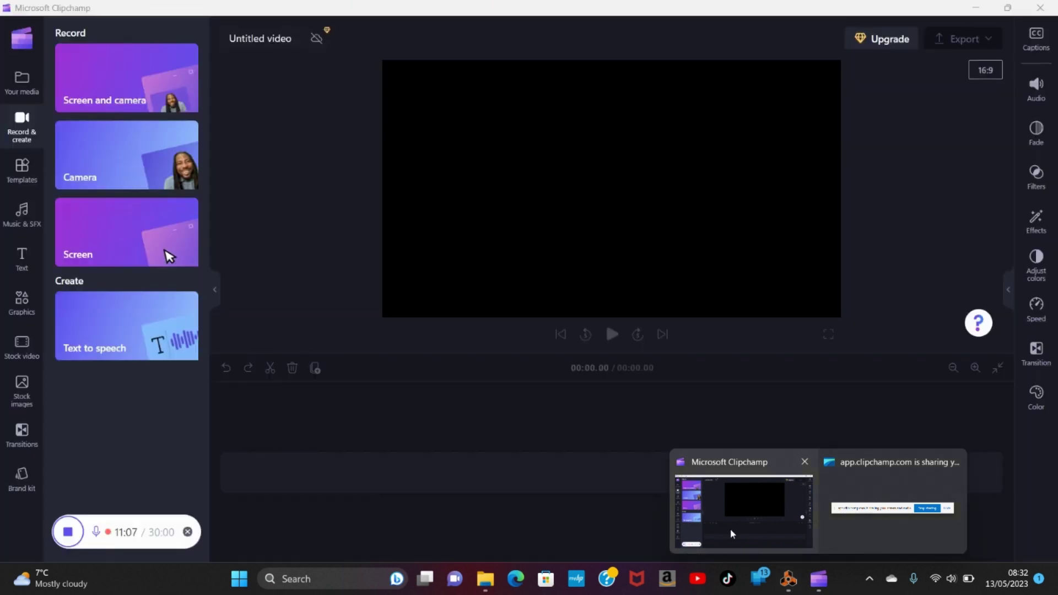
left_click(729, 528)
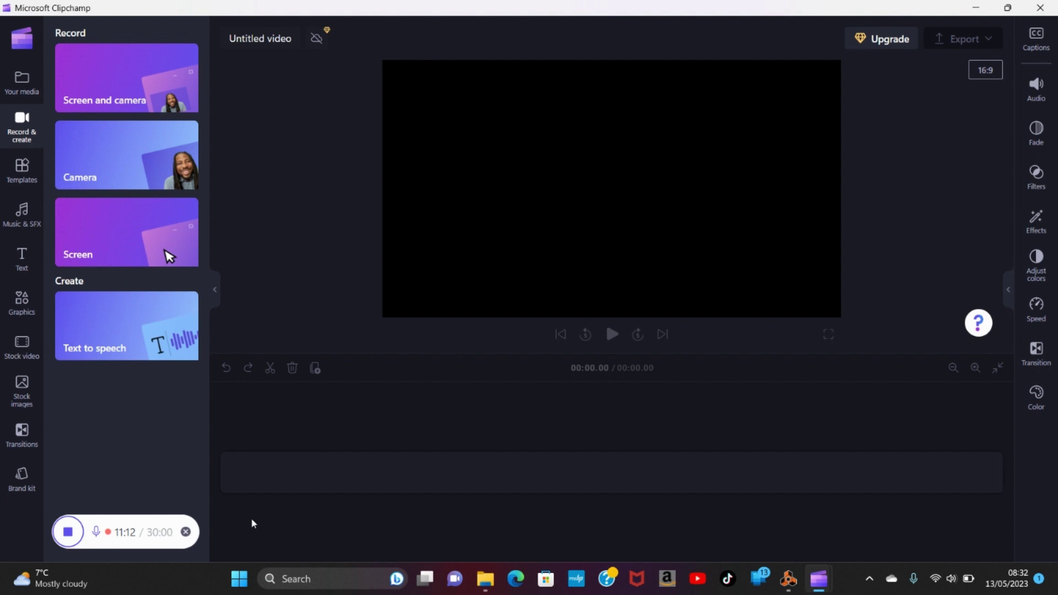
left_click(33, 579)
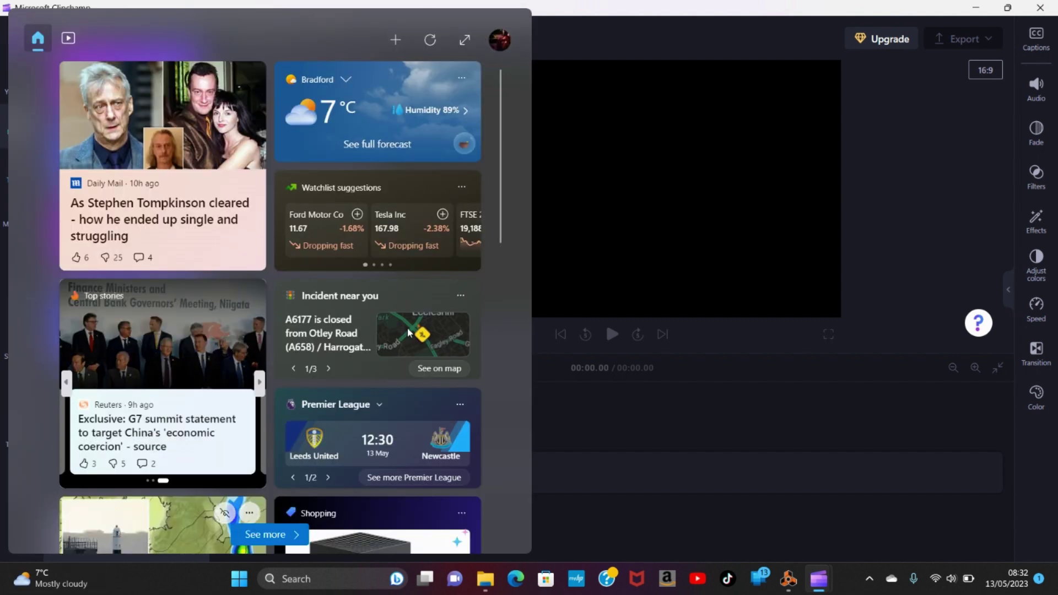
left_click(818, 243)
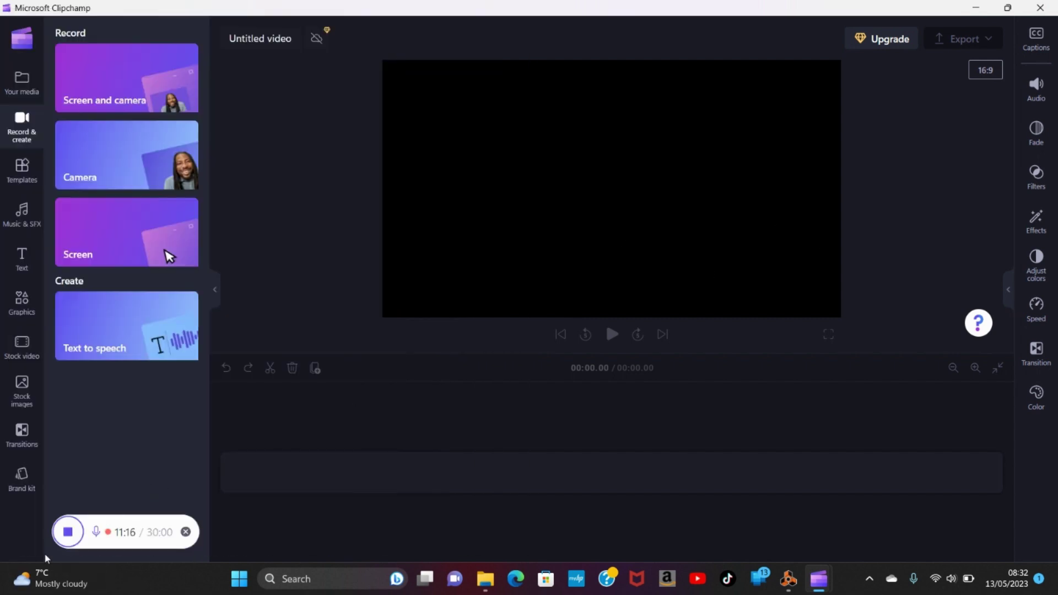